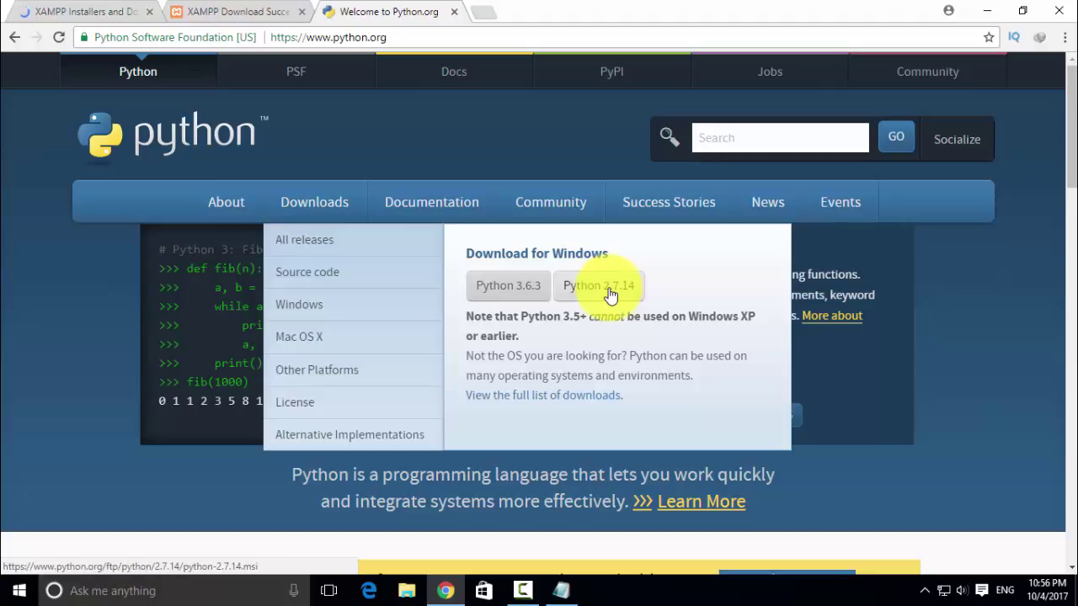
- Start the Python 3.6.3 installer download, cancel it in IDM, and open a new Google tab
{"action": "left_click", "coordinate": [510, 286]}
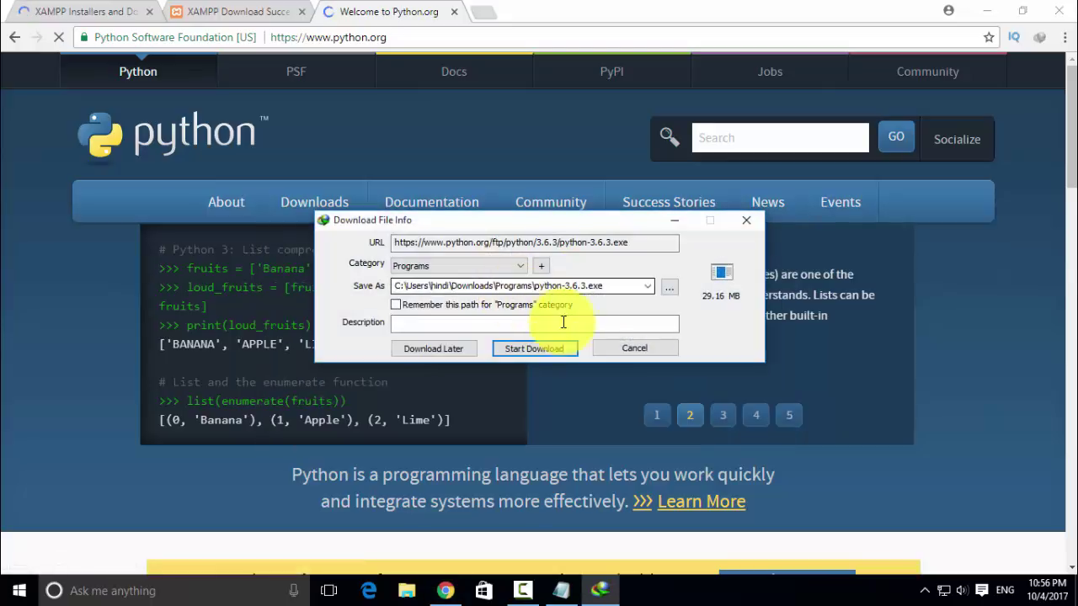
{"action": "left_click", "coordinate": [630, 350]}
{"action": "left_click", "coordinate": [492, 16]}
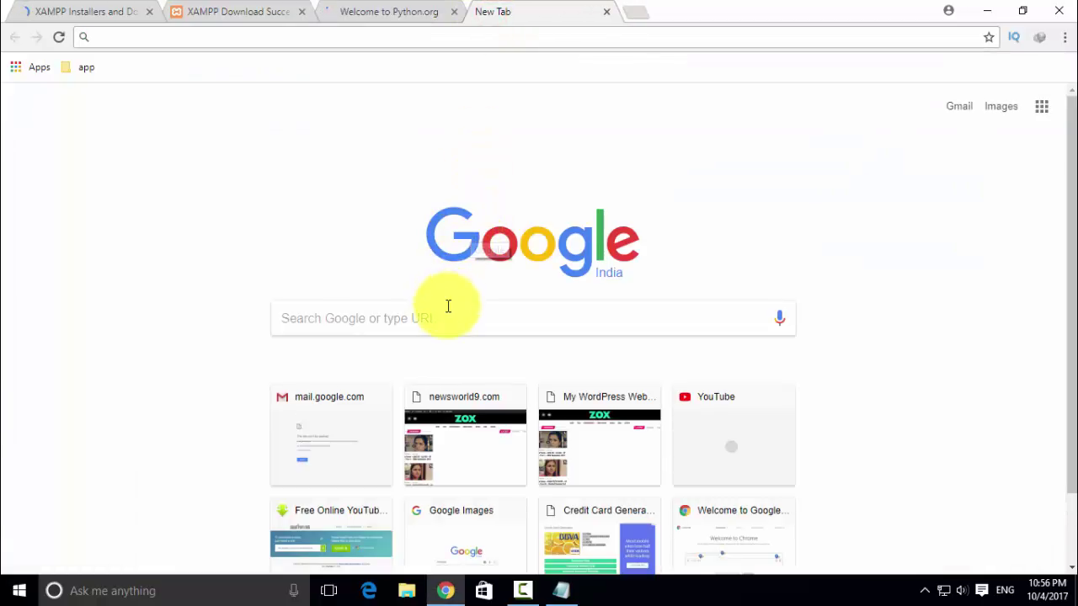
- Search Google for 'pycharm' and download the free Windows Community edition from JetBrains
{"action": "left_click", "coordinate": [445, 313]}
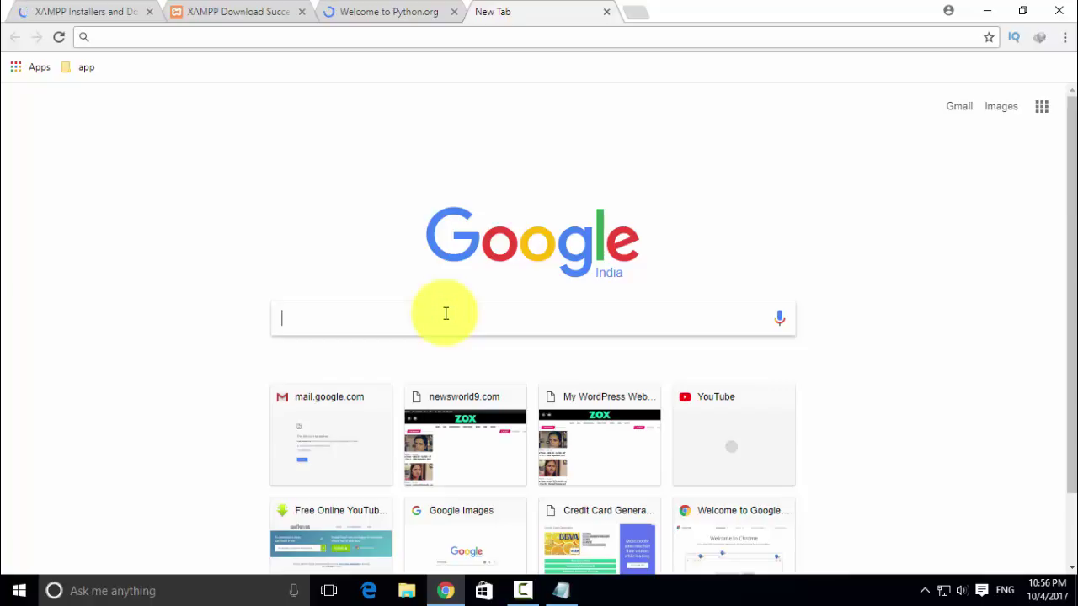
{"action": "type", "text": "py"}
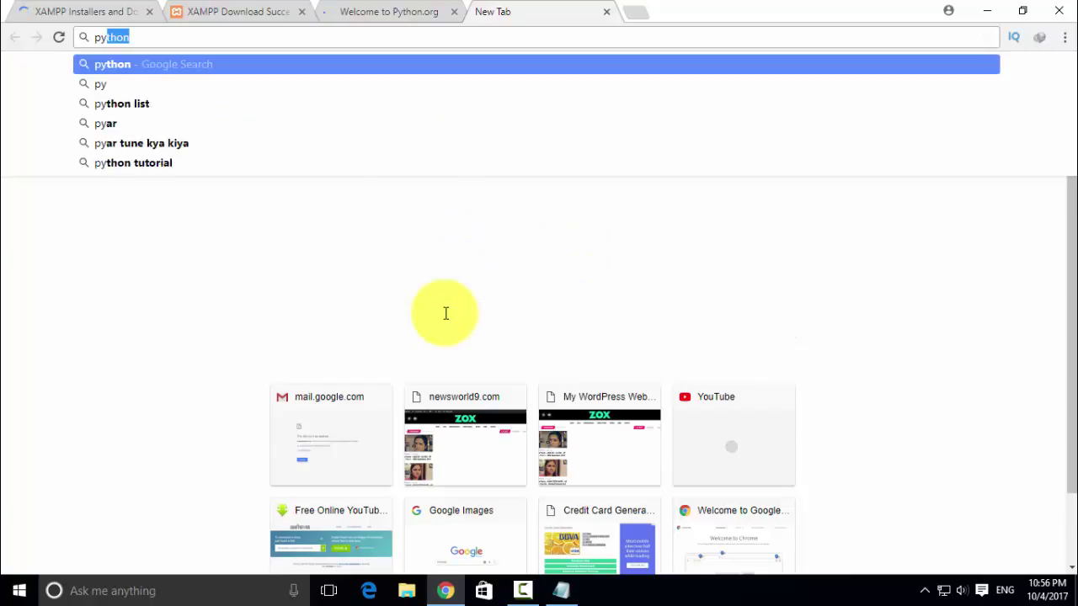
{"action": "type", "text": "charm"}
{"action": "key", "text": "Return"}
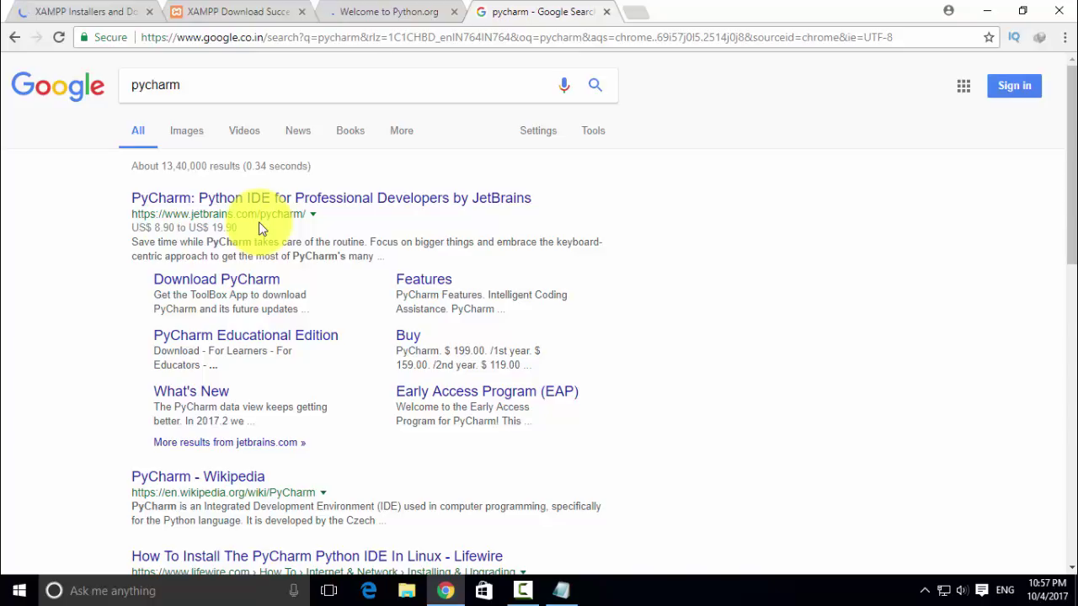
{"action": "left_click", "coordinate": [250, 281]}
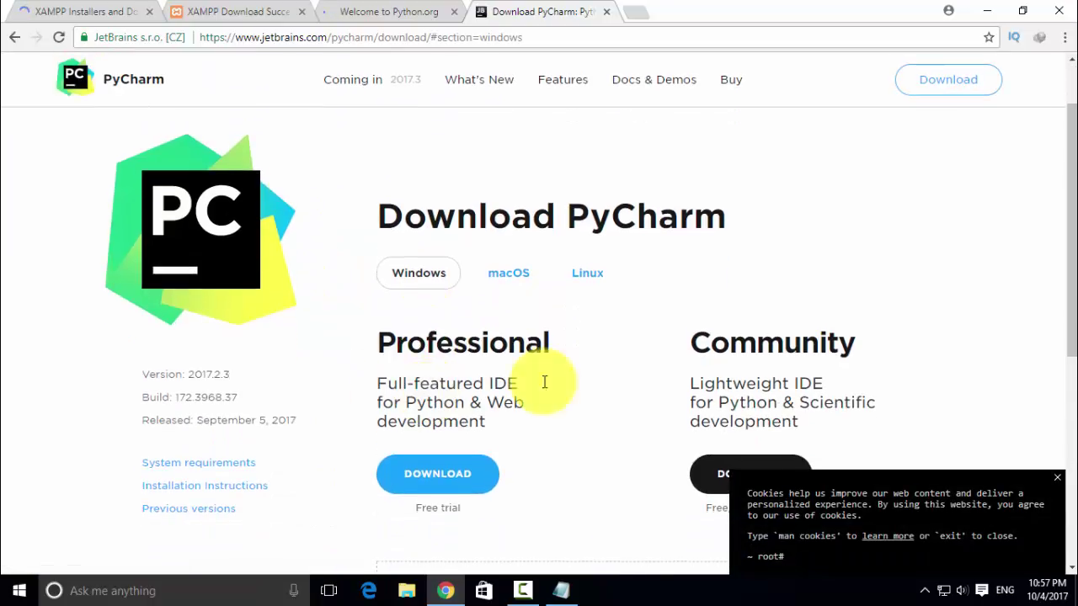
{"action": "scroll", "coordinate": [794, 384], "scroll_direction": "down", "scroll_amount": 1}
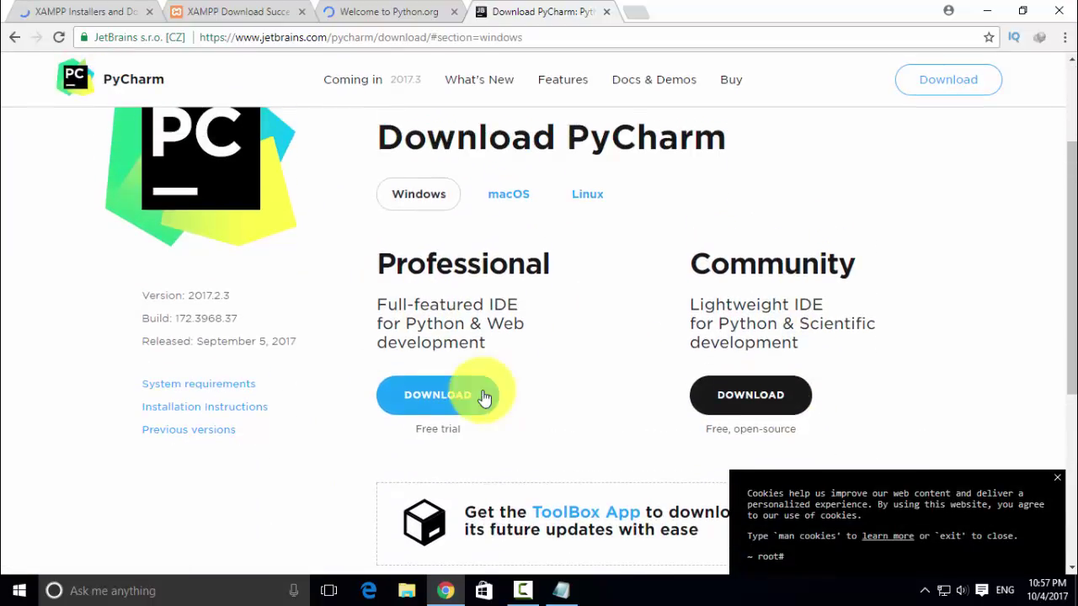
{"action": "left_click", "coordinate": [750, 396]}
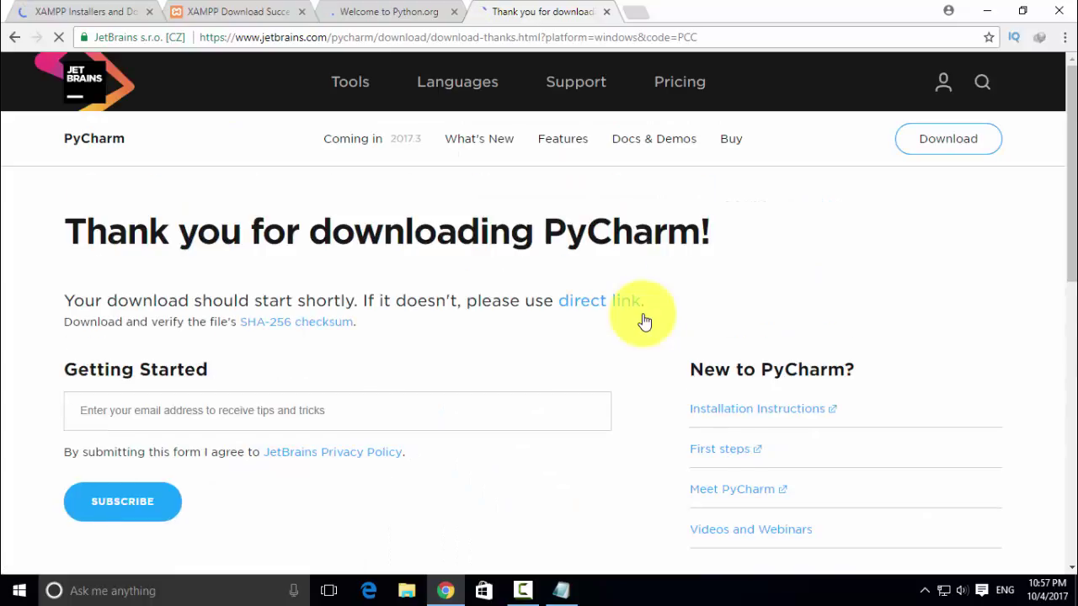
- Minimize Chrome and Notepad, dismiss the IDM download prompt, and open the web design folder
{"action": "left_click", "coordinate": [987, 12]}
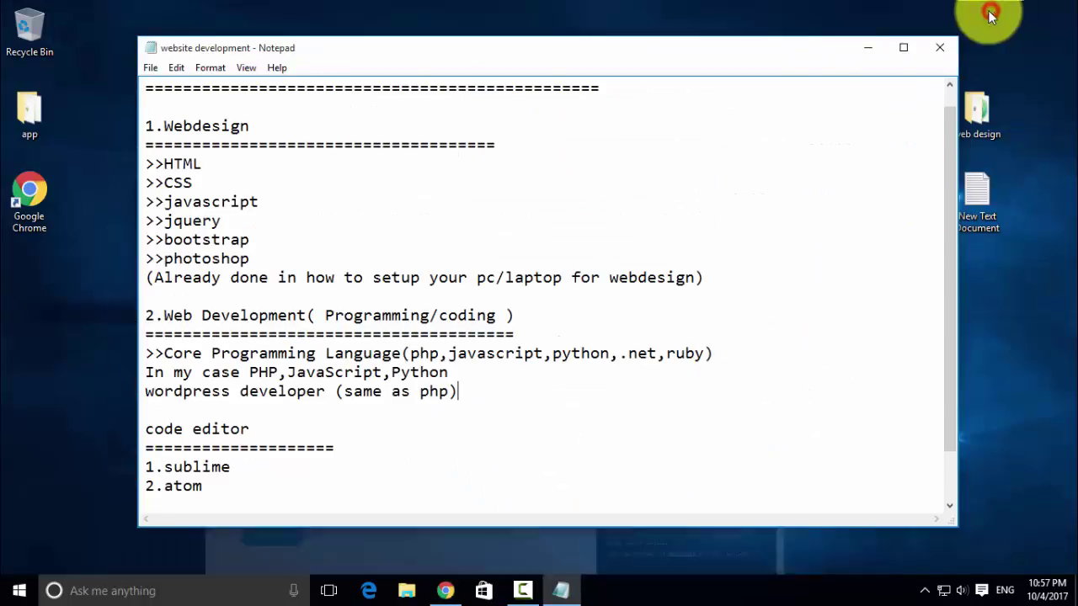
{"action": "left_click", "coordinate": [866, 48]}
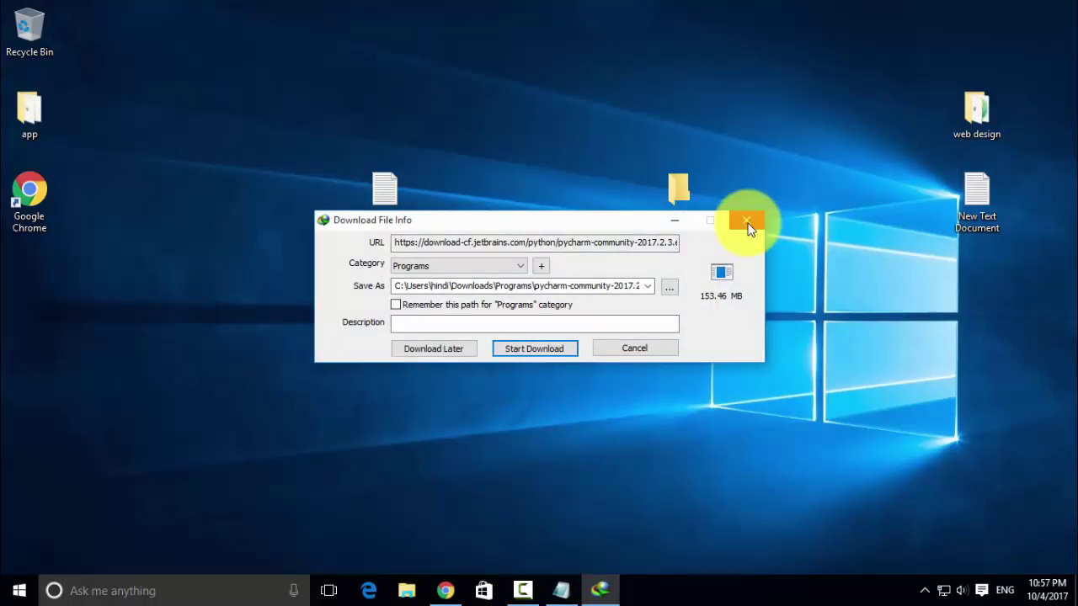
{"action": "left_click", "coordinate": [747, 222]}
{"action": "double_click", "coordinate": [976, 110]}
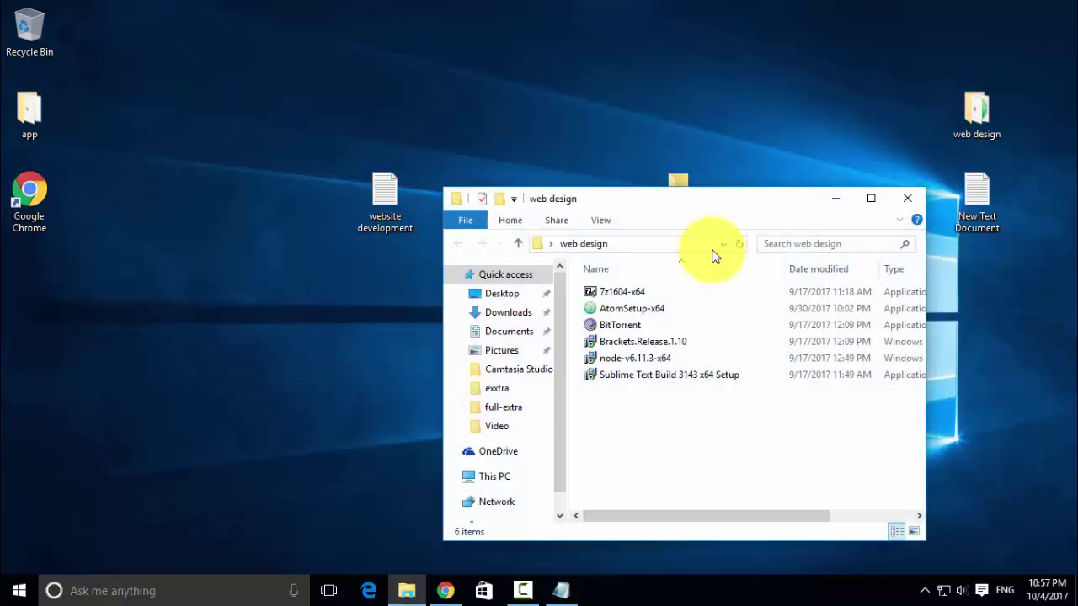
{"action": "left_click_drag", "start_coordinate": [688, 200], "coordinate": [539, 68]}
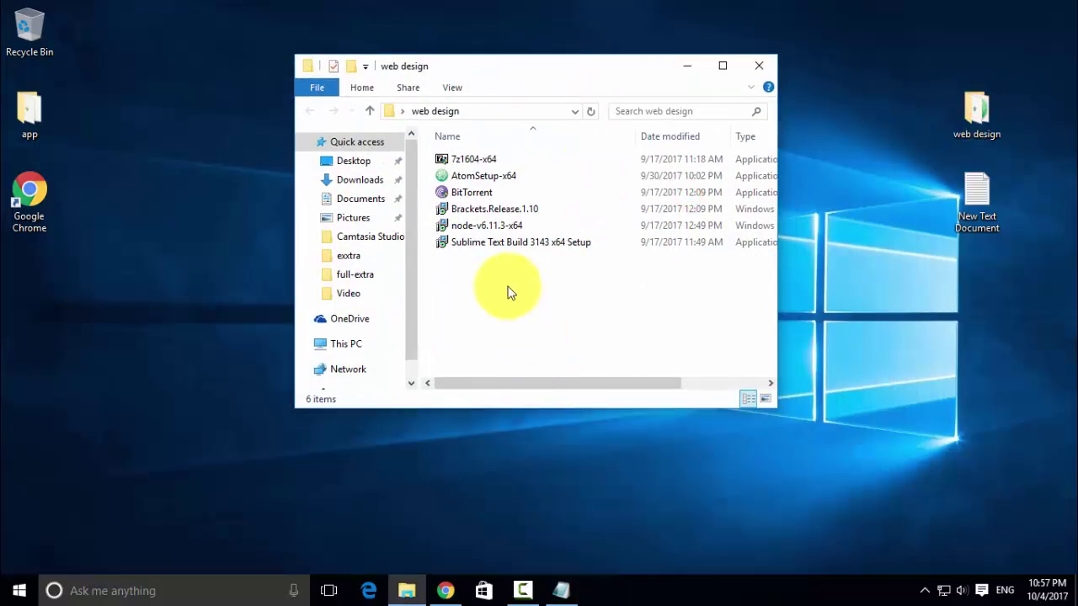
- Look over the web design installers (Atom, BitTorrent, Brackets, node, Sublime Text), then close the folder
{"action": "left_click", "coordinate": [515, 175]}
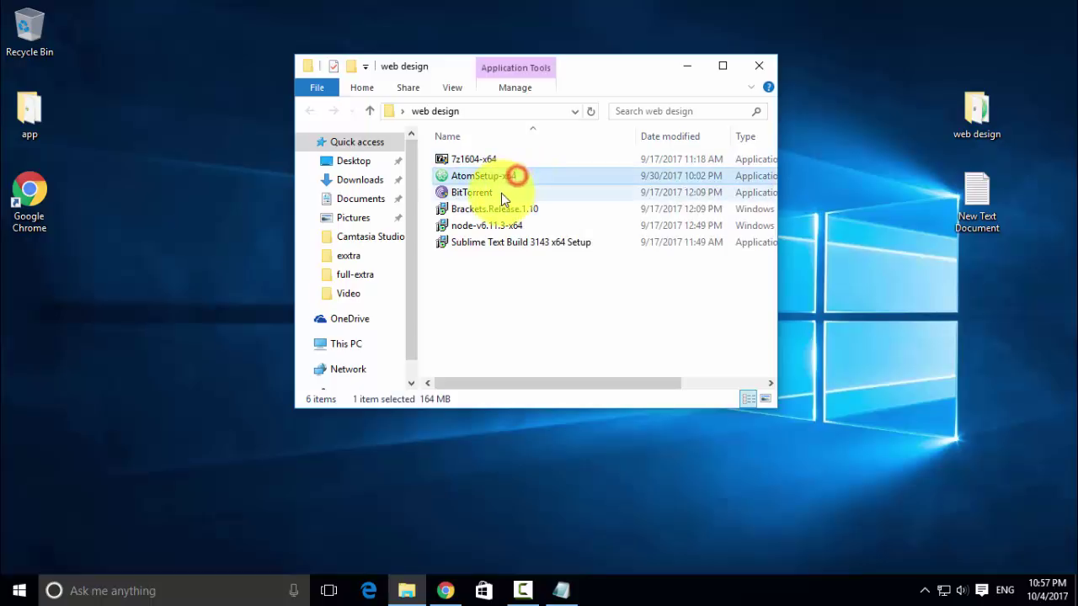
{"action": "left_click", "coordinate": [497, 192]}
{"action": "left_click", "coordinate": [497, 209]}
{"action": "left_click", "coordinate": [494, 226]}
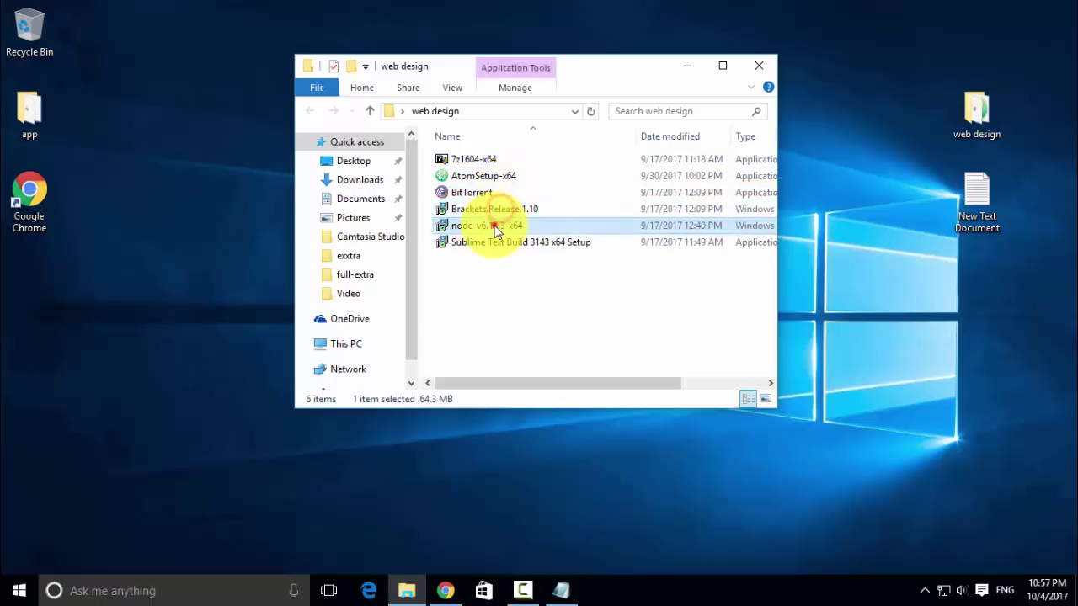
{"action": "left_click", "coordinate": [493, 242]}
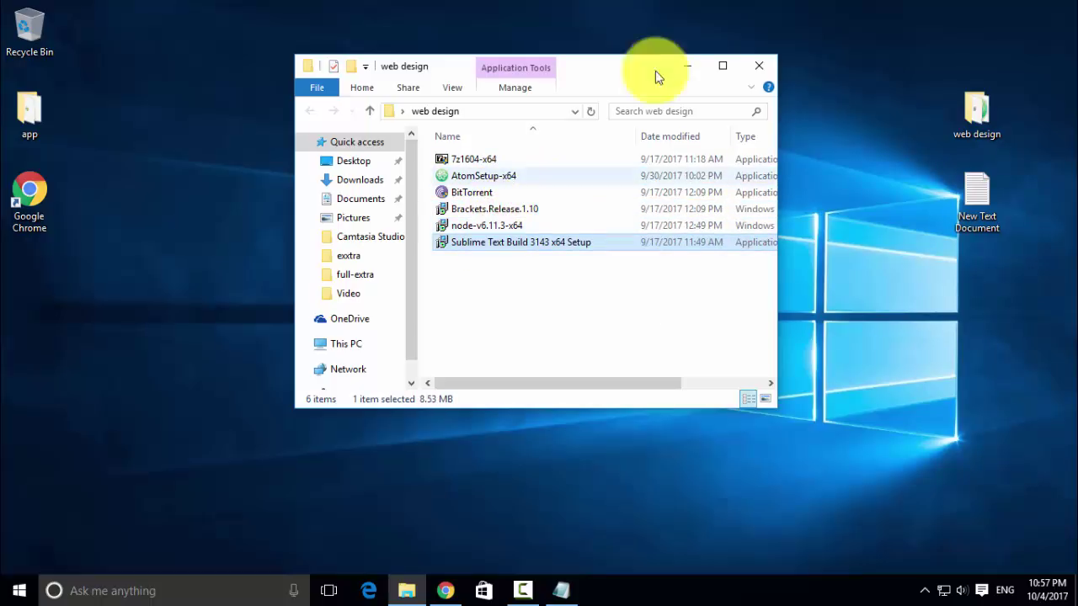
{"action": "left_click", "coordinate": [757, 66]}
- Open the programming folder and look over the pycharm-community-2017.2.3, python-3.6.2 and XAMPP installers
{"action": "left_click", "coordinate": [687, 174]}
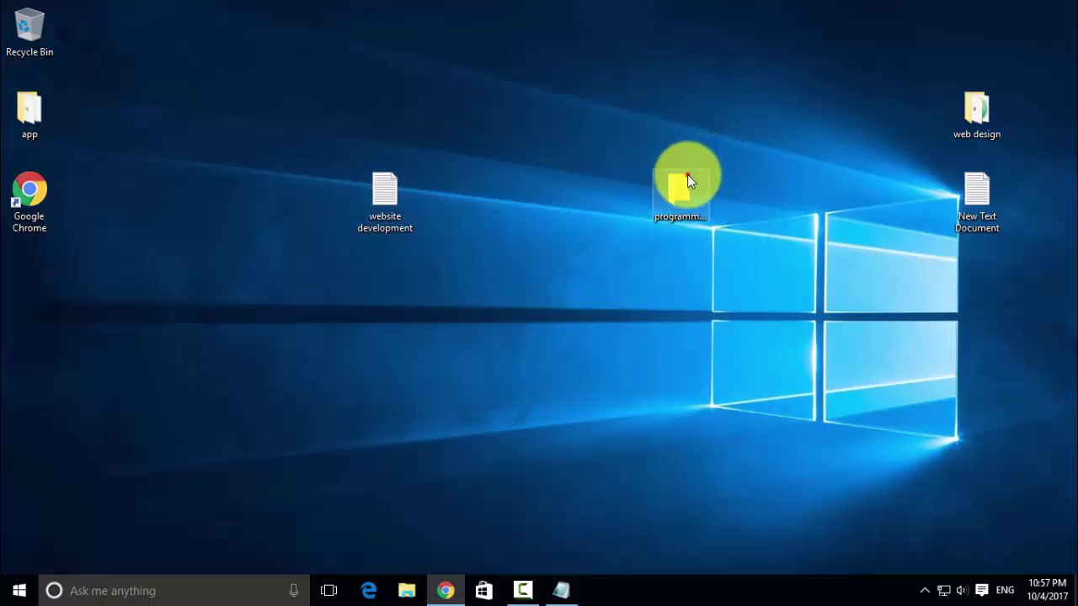
{"action": "double_click", "coordinate": [687, 174]}
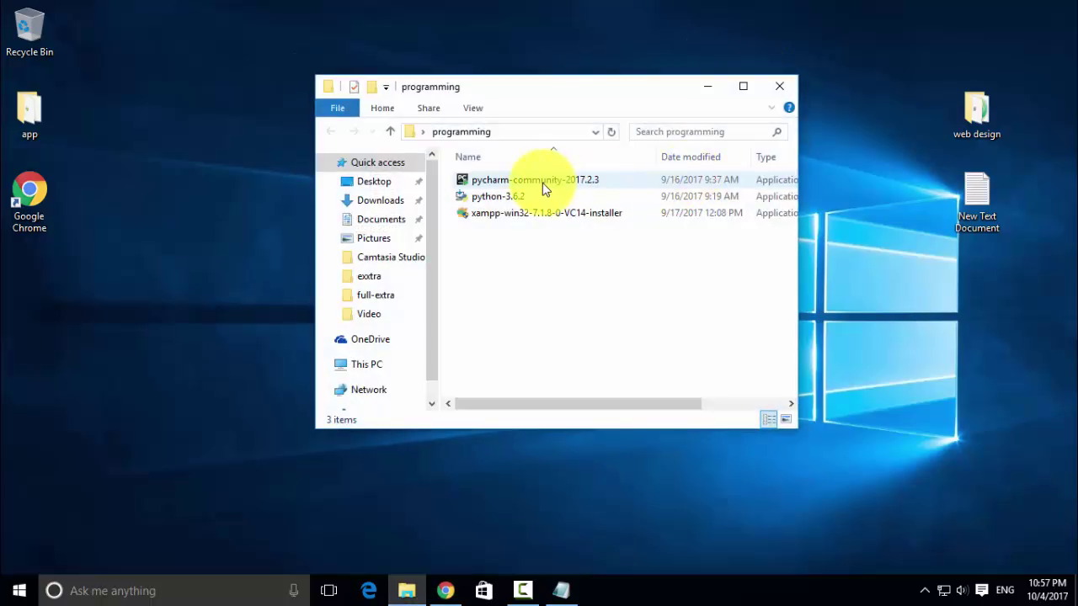
{"action": "left_click", "coordinate": [542, 183]}
{"action": "left_click", "coordinate": [523, 199]}
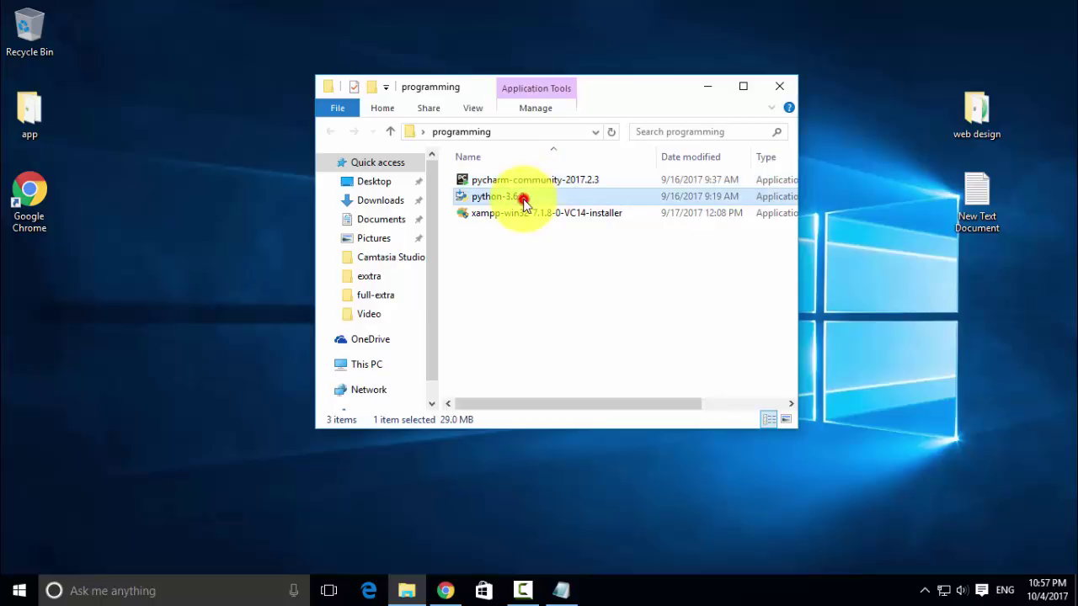
{"action": "left_click", "coordinate": [525, 216]}
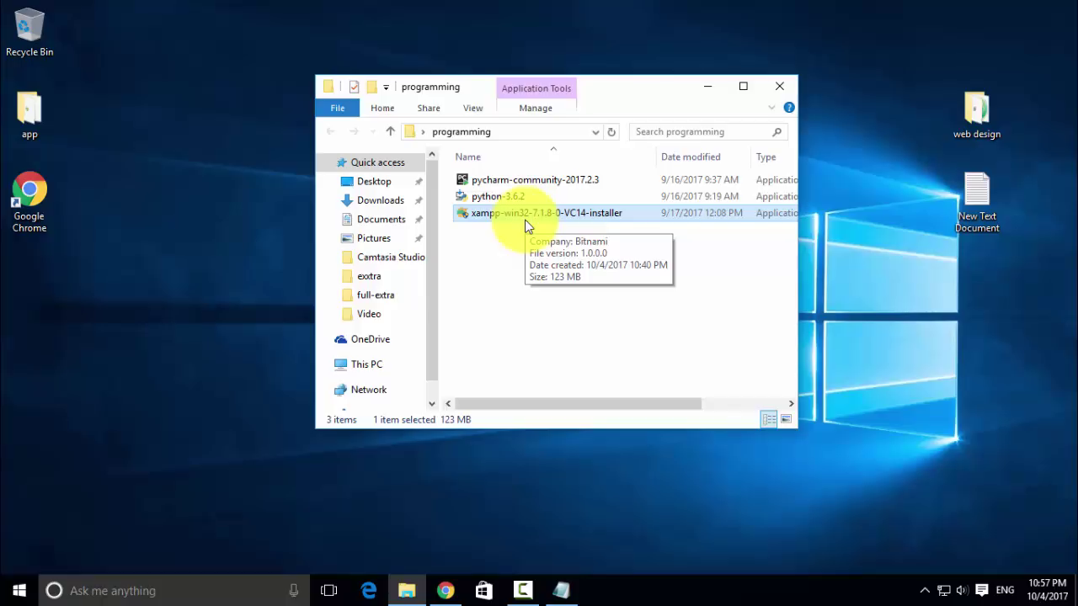
- Install XAMPP to C:\xampp with default components and 'Learn more about Bitnami' unticked
{"action": "double_click", "coordinate": [526, 217]}
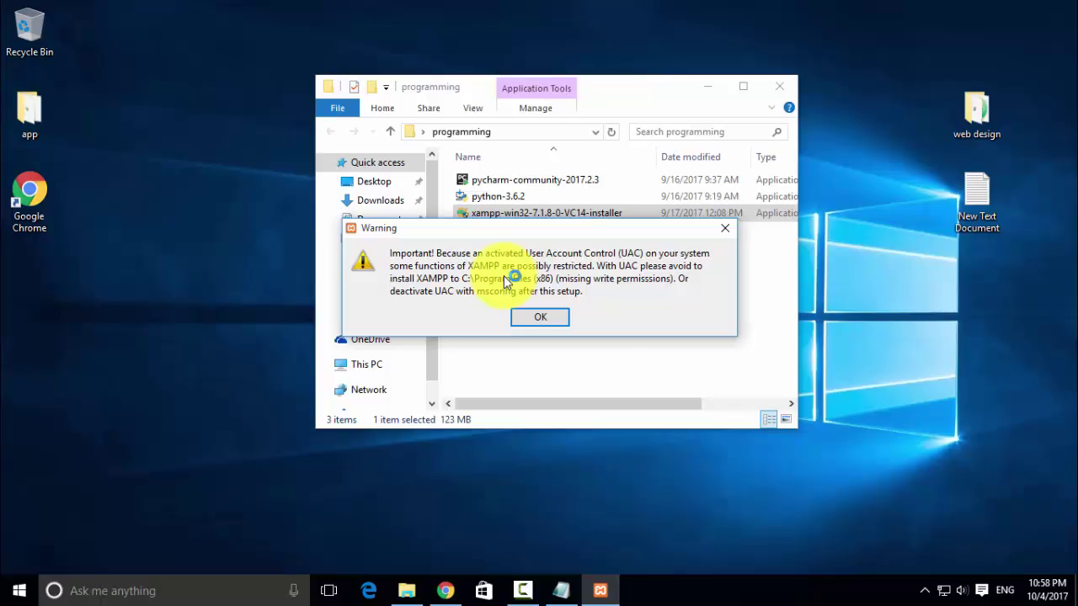
{"action": "left_click", "coordinate": [538, 320]}
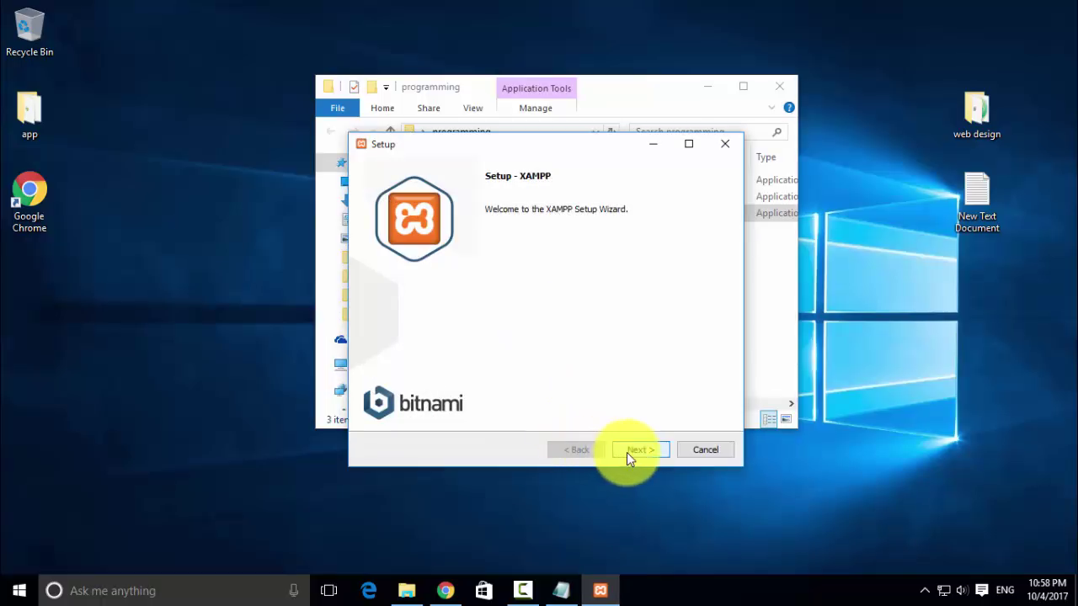
{"action": "left_click", "coordinate": [628, 451]}
{"action": "left_click", "coordinate": [628, 451]}
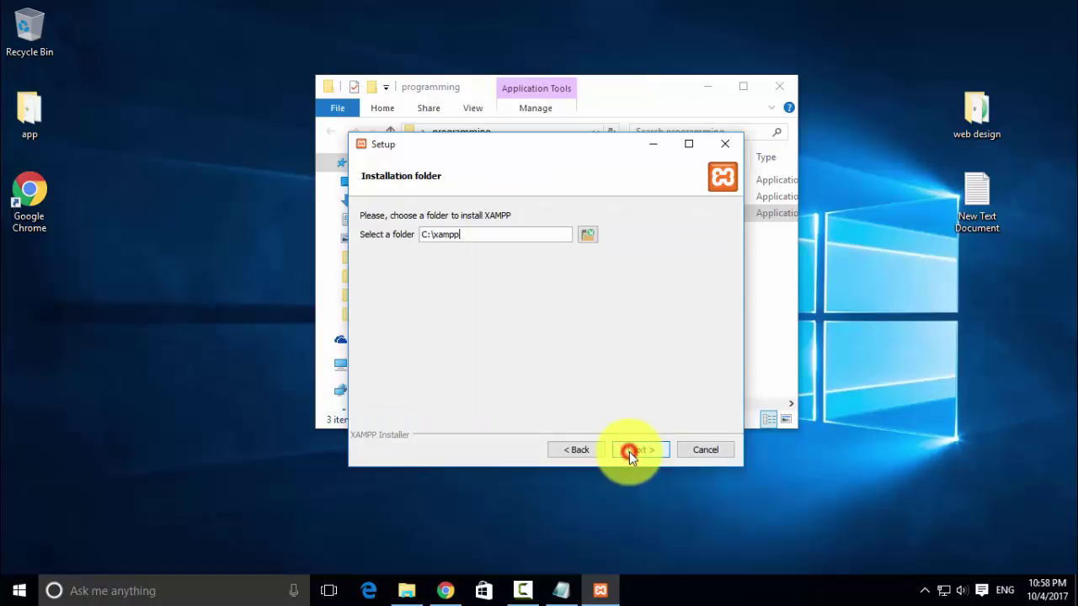
{"action": "left_click", "coordinate": [629, 451]}
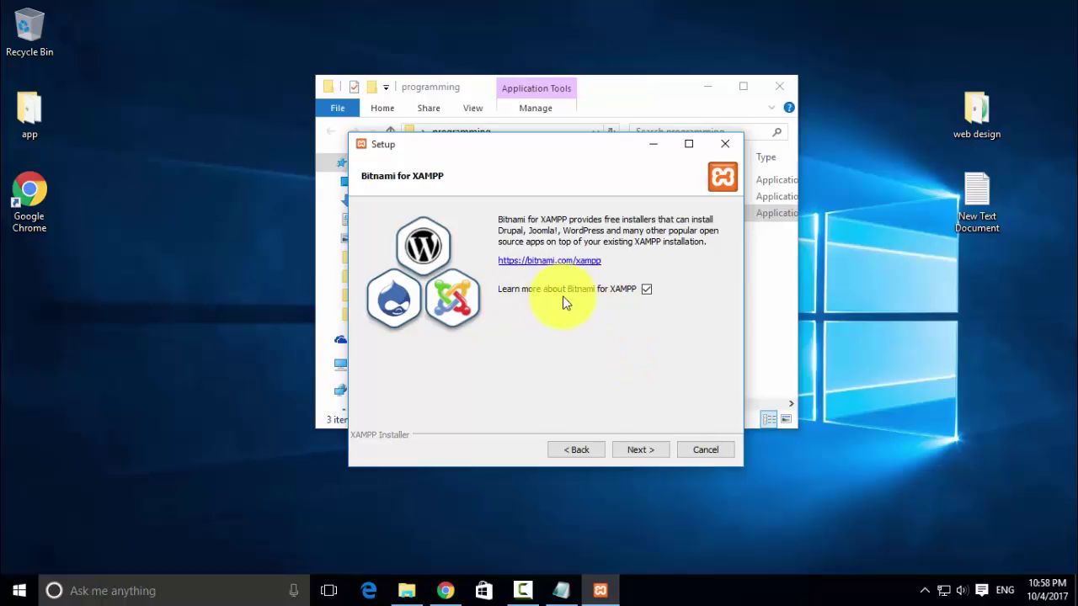
{"action": "left_click", "coordinate": [645, 291]}
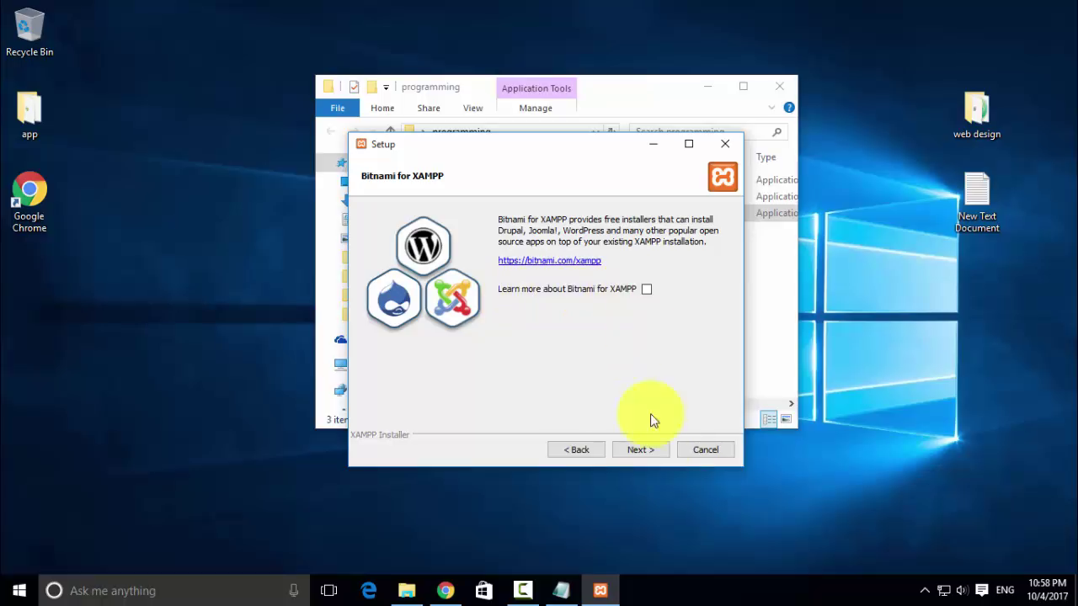
{"action": "left_click", "coordinate": [642, 450]}
{"action": "left_click", "coordinate": [644, 451]}
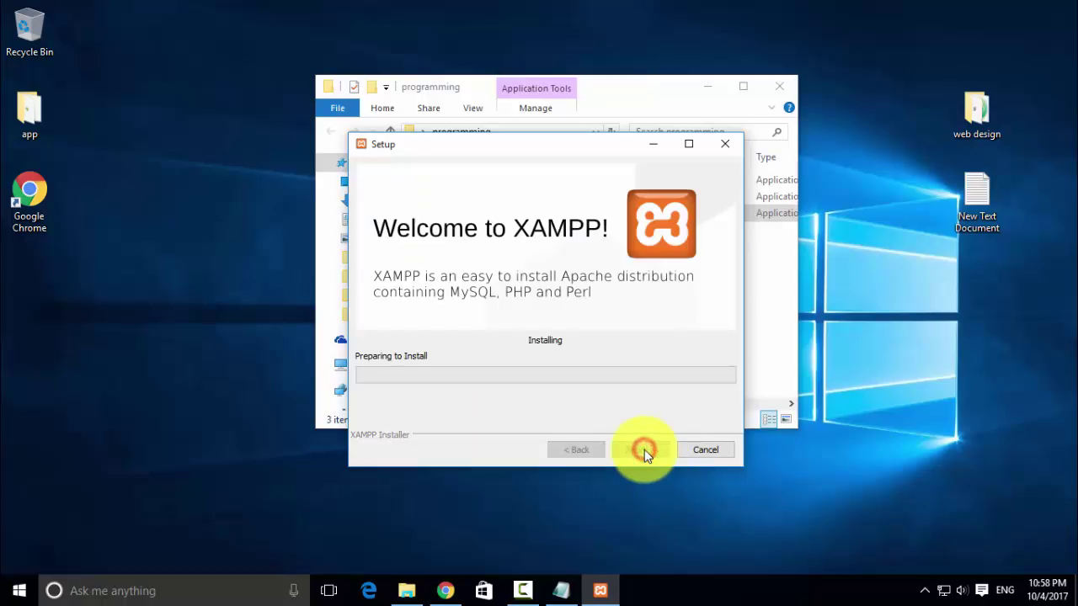
- Rearrange the windows and launch the python-3.6.2 installer
{"action": "left_click_drag", "start_coordinate": [571, 147], "coordinate": [346, 52]}
{"action": "left_click_drag", "start_coordinate": [633, 89], "coordinate": [782, 96]}
{"action": "left_click", "coordinate": [656, 208]}
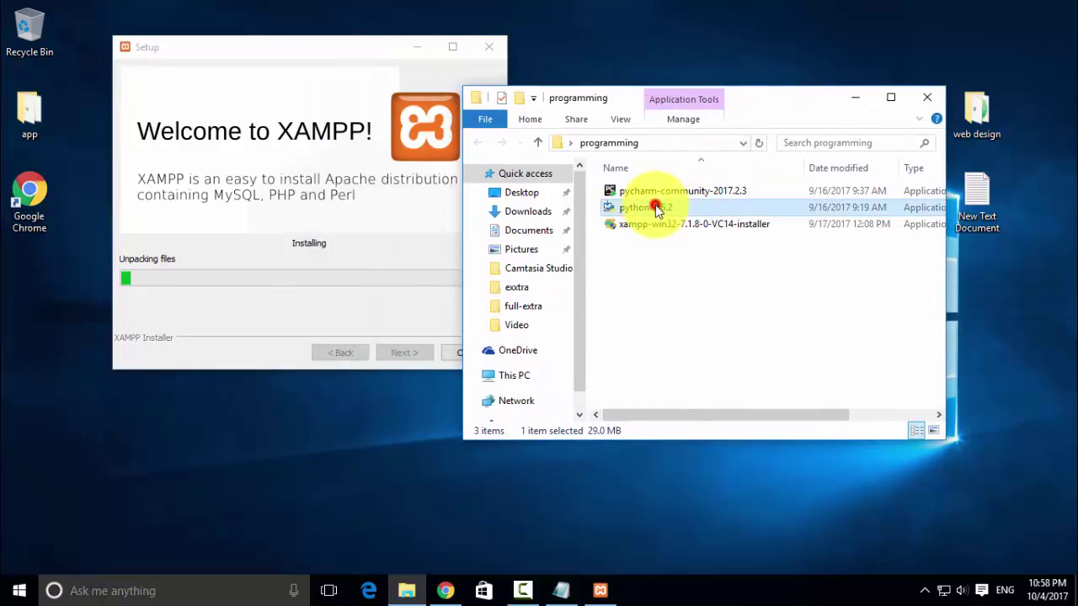
{"action": "double_click", "coordinate": [656, 208]}
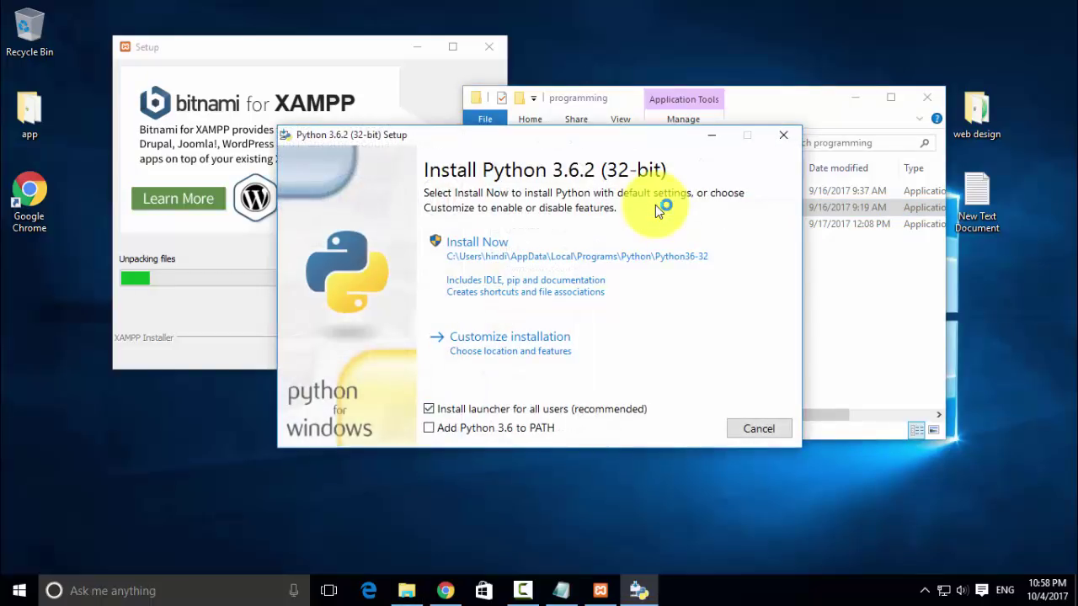
- Install Python 3.6.2 with Install Now defaults, then launch the pycharm-community-2017.2.3 installer
{"action": "left_click", "coordinate": [499, 256]}
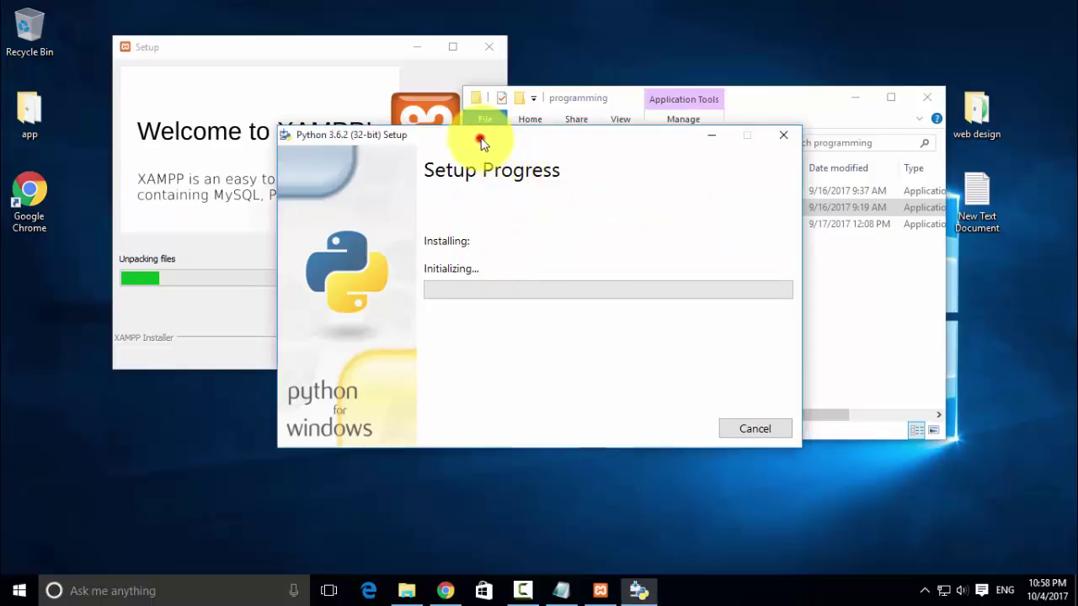
{"action": "left_click_drag", "start_coordinate": [481, 138], "coordinate": [564, 98]}
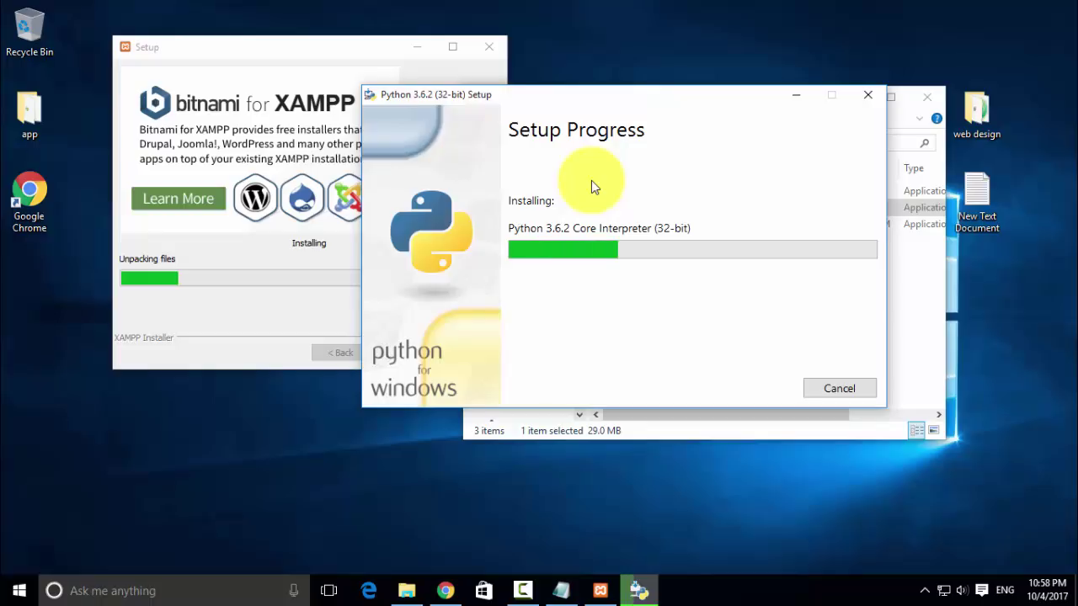
{"action": "left_click_drag", "start_coordinate": [551, 97], "coordinate": [712, 26]}
{"action": "left_click_drag", "start_coordinate": [365, 53], "coordinate": [337, 32]}
{"action": "left_click", "coordinate": [778, 415]}
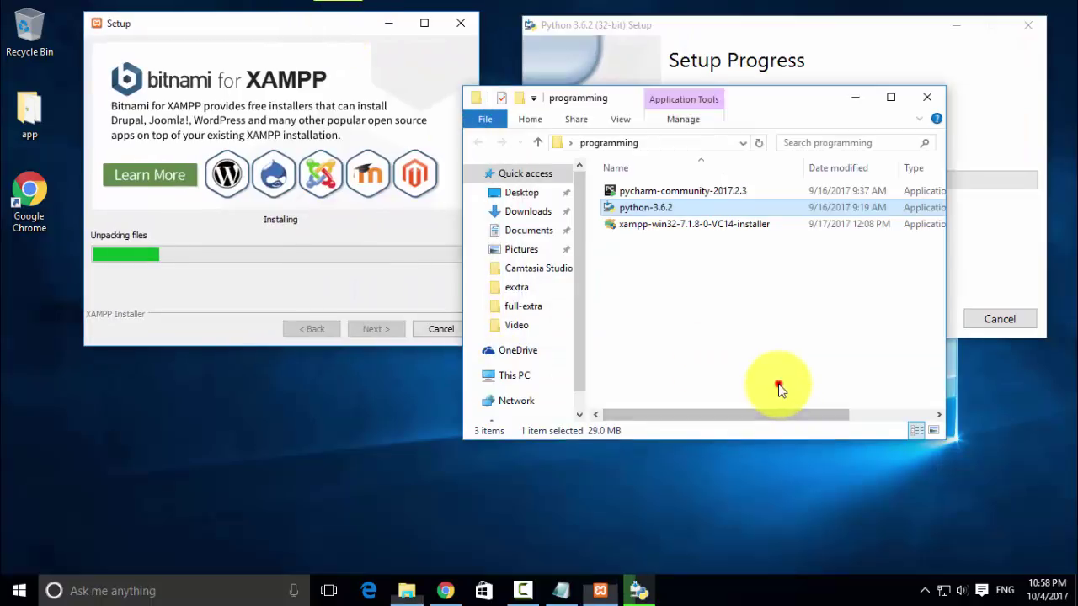
{"action": "double_click", "coordinate": [667, 193]}
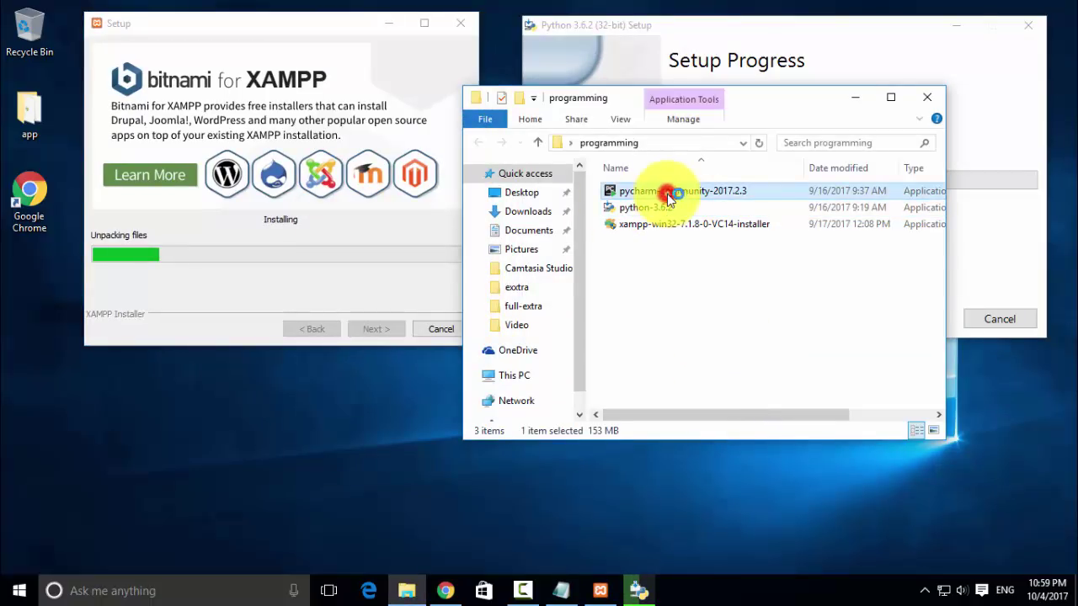
- Get past the PyCharm welcome page and close the finished Python installer
{"action": "left_click", "coordinate": [855, 97]}
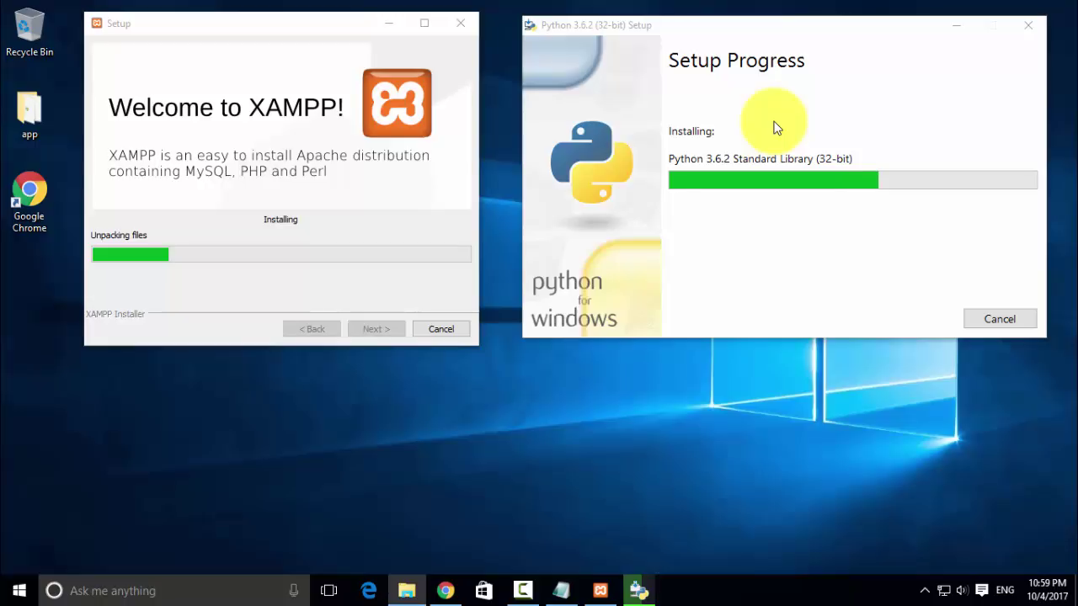
{"action": "left_click", "coordinate": [623, 422]}
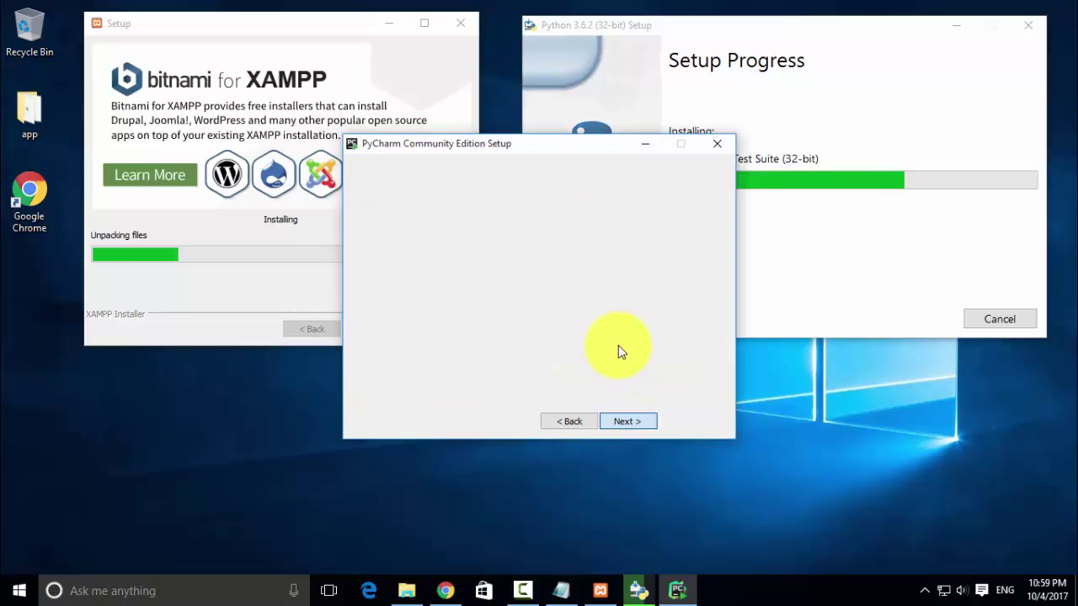
{"action": "left_click_drag", "start_coordinate": [532, 145], "coordinate": [433, 346]}
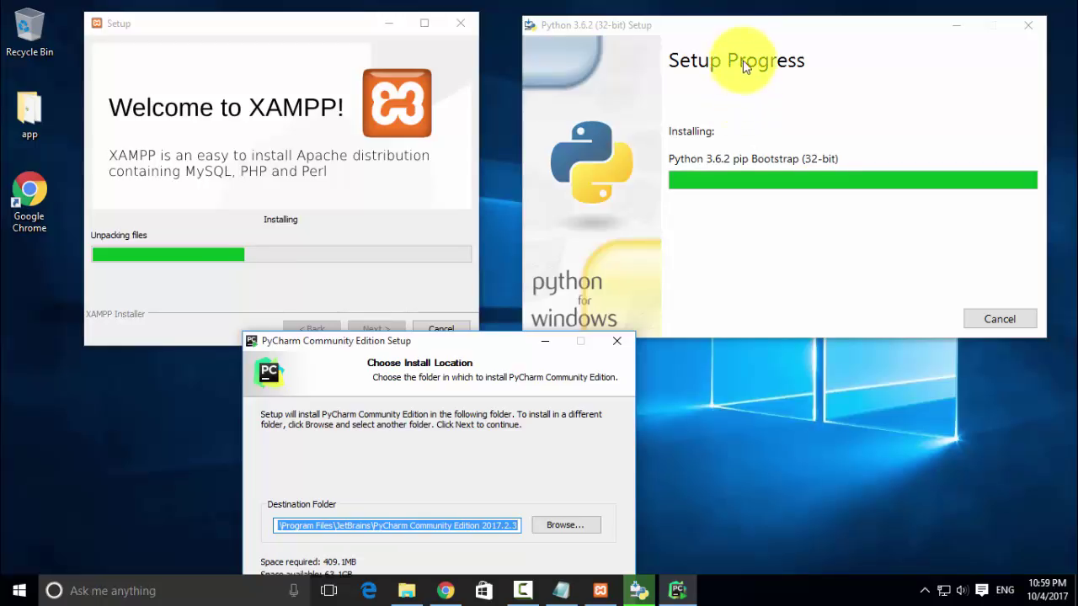
{"action": "left_click", "coordinate": [756, 25]}
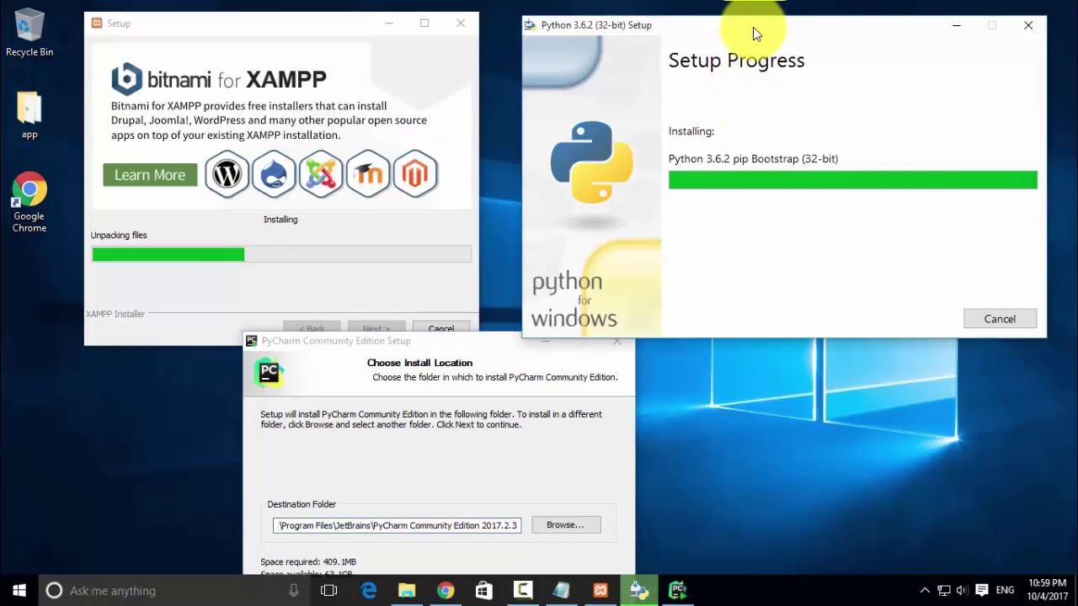
{"action": "left_click_drag", "start_coordinate": [476, 342], "coordinate": [664, 279]}
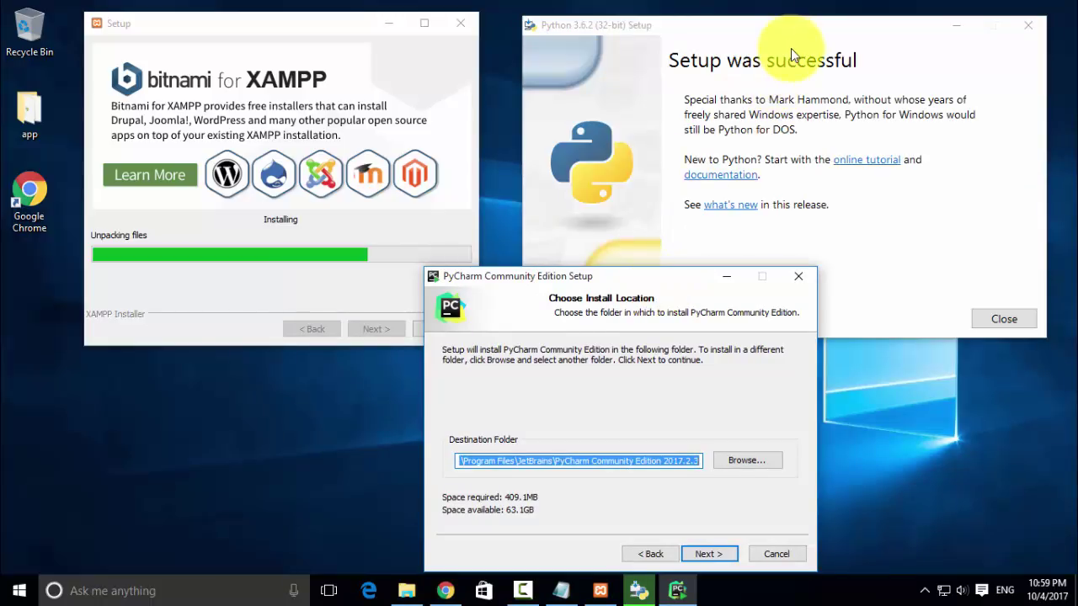
{"action": "left_click", "coordinate": [790, 48]}
{"action": "left_click", "coordinate": [1013, 321]}
{"action": "left_click_drag", "start_coordinate": [649, 281], "coordinate": [741, 113]}
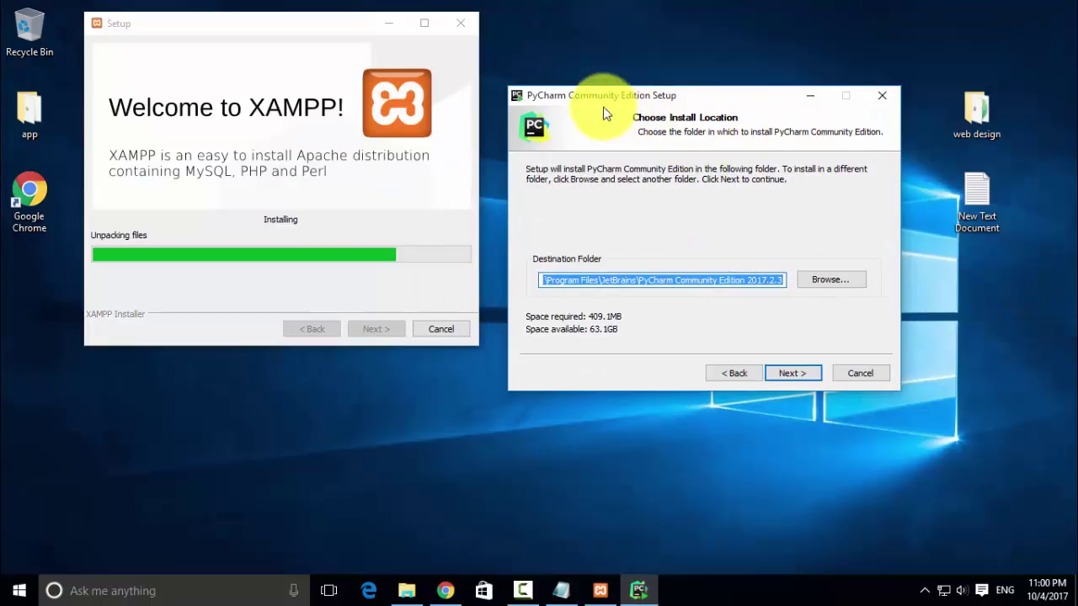
- Install PyCharm to the default folder with .py association and the bundled JRE download
{"action": "left_click", "coordinate": [766, 374]}
{"action": "left_click", "coordinate": [785, 373]}
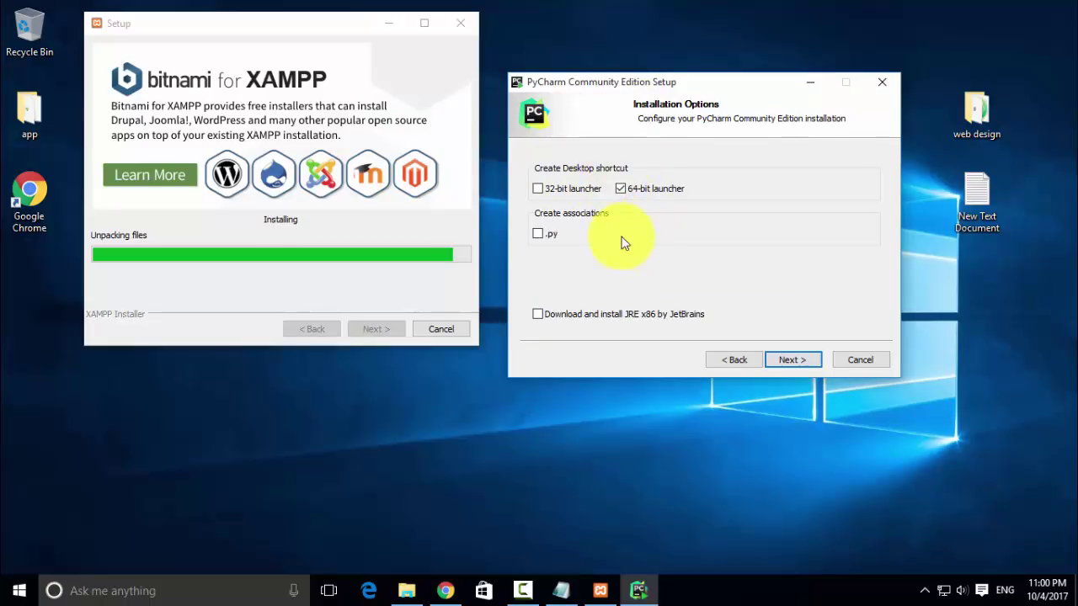
{"action": "left_click", "coordinate": [538, 233]}
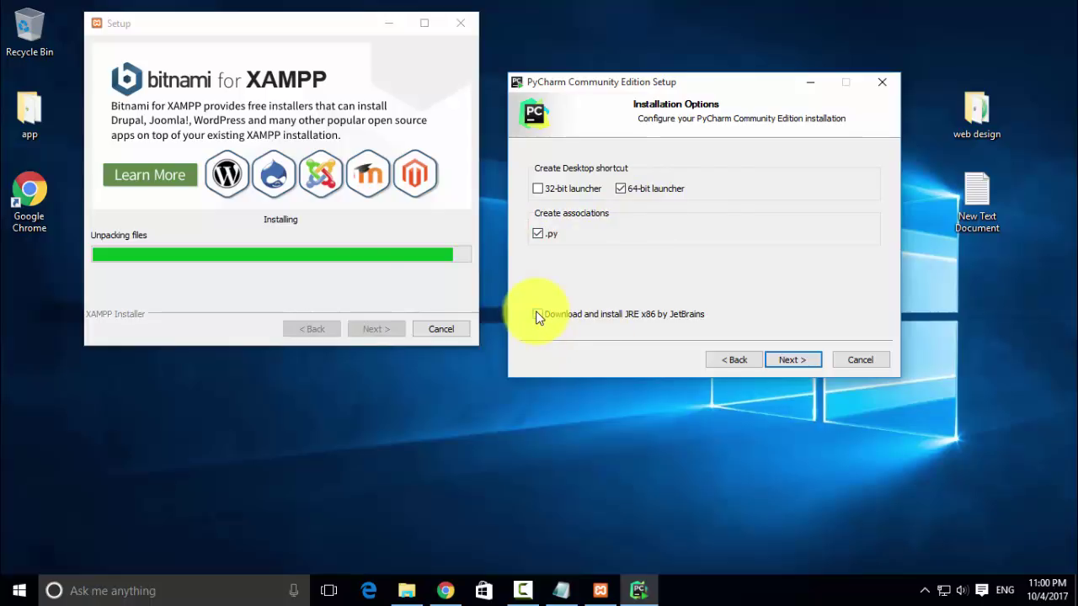
{"action": "left_click", "coordinate": [620, 434]}
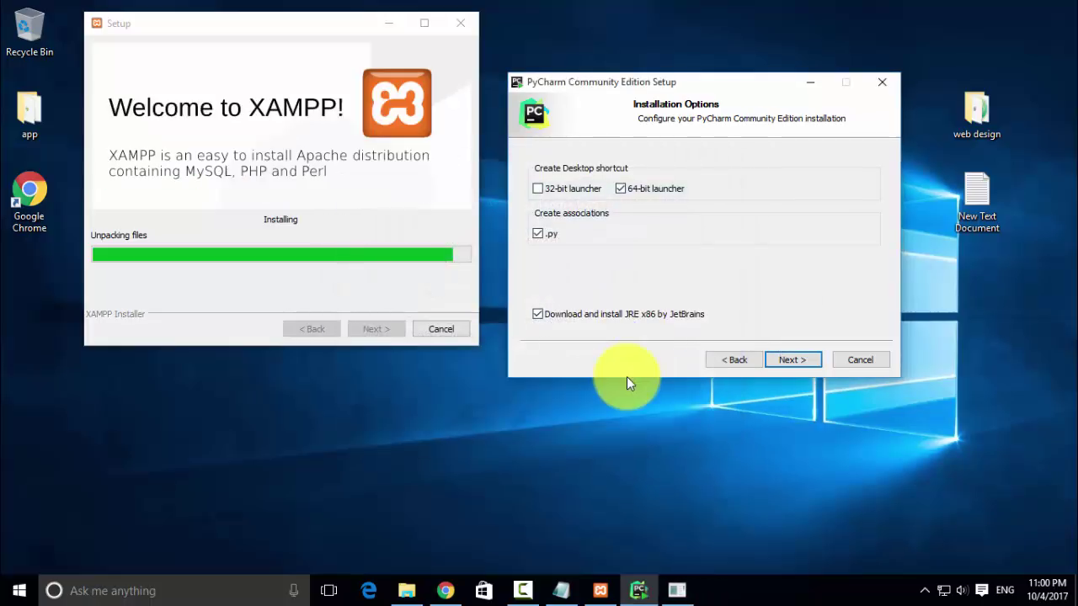
{"action": "left_click", "coordinate": [791, 361]}
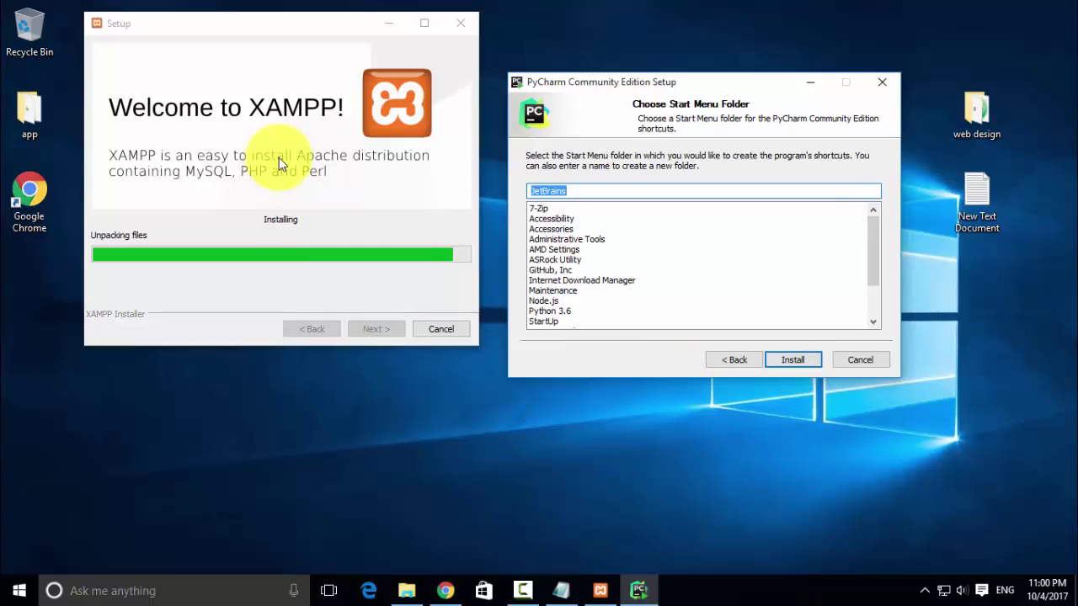
{"action": "left_click", "coordinate": [786, 362]}
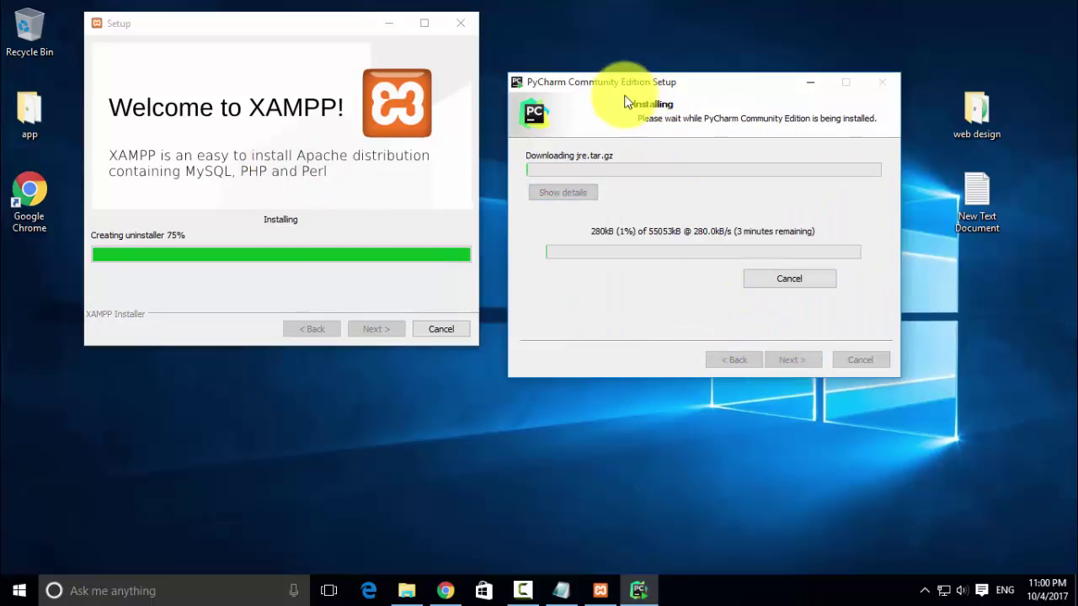
{"action": "left_click_drag", "start_coordinate": [602, 84], "coordinate": [670, 82]}
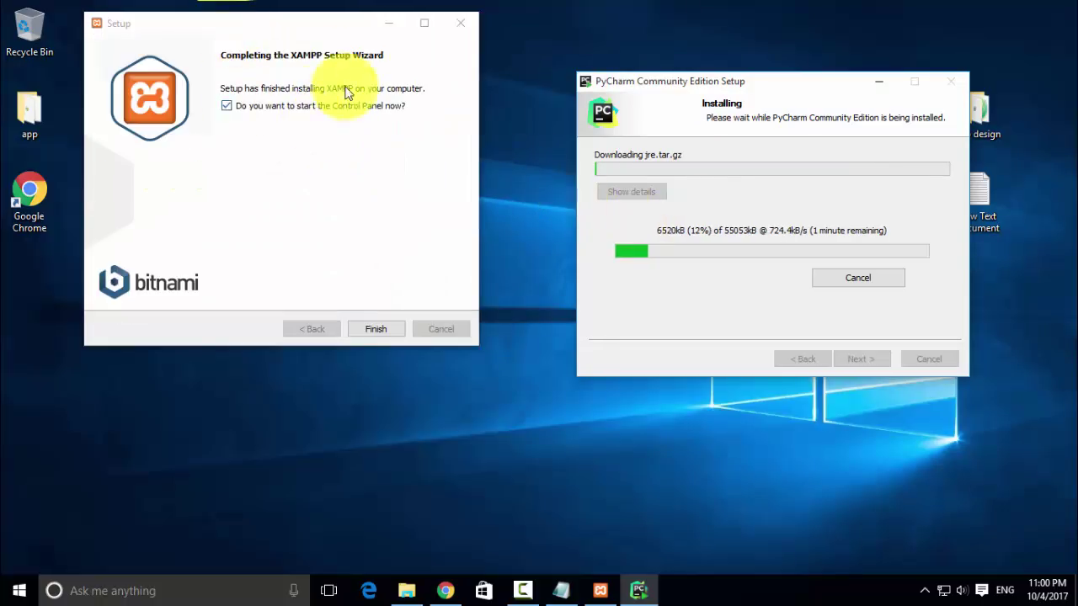
- Finish the XAMPP wizard and save English as the Control Panel language
{"action": "left_click", "coordinate": [370, 327]}
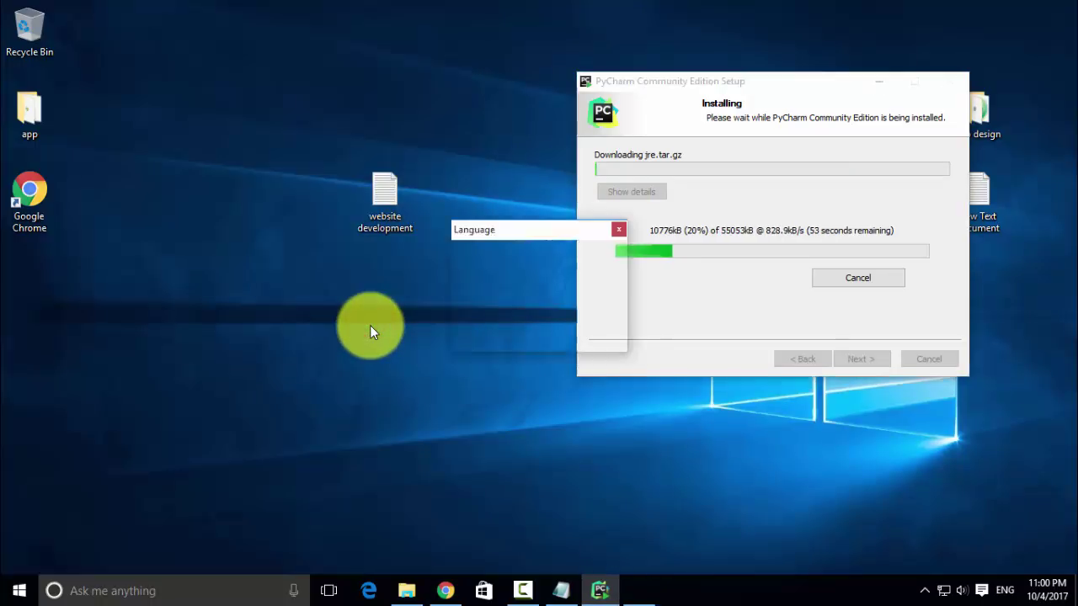
{"action": "left_click_drag", "start_coordinate": [498, 234], "coordinate": [248, 235]}
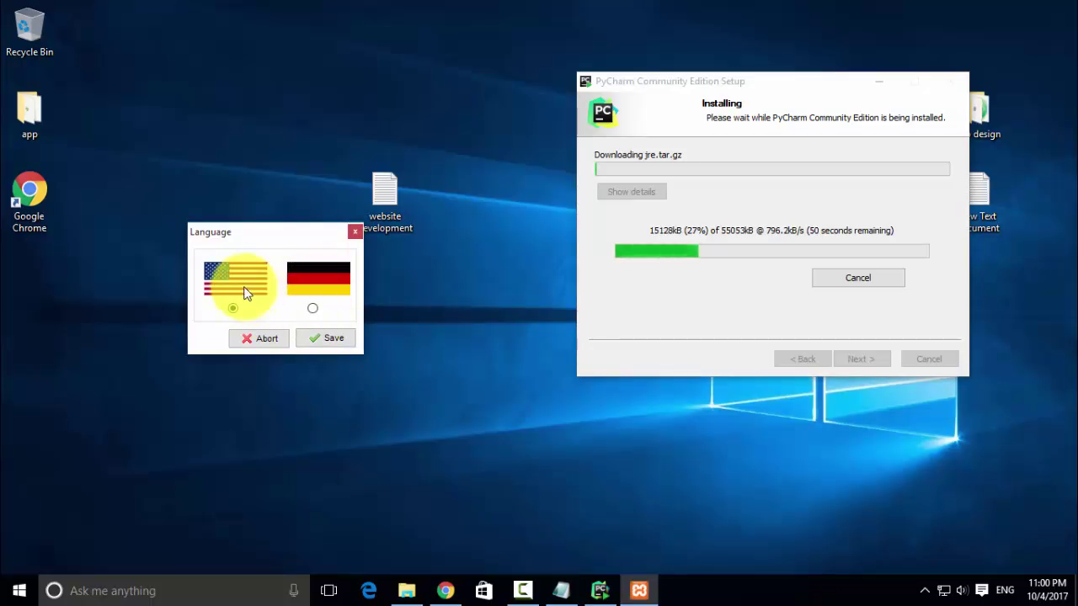
{"action": "left_click", "coordinate": [327, 339]}
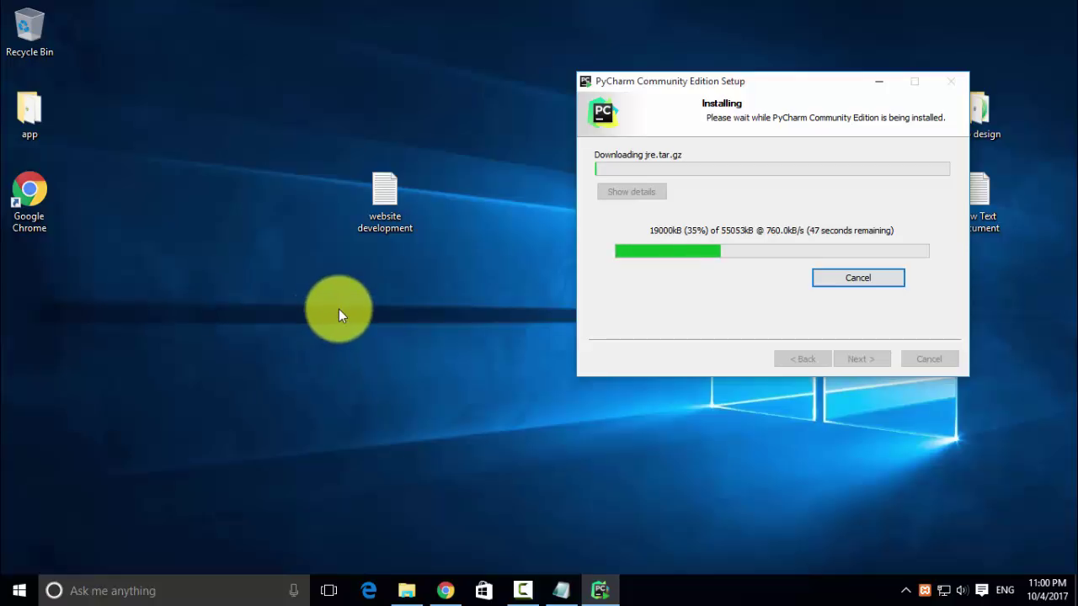
- Start Apache (ports 80, 443) and MySQL (port 3306), allowing MySQL through Windows Firewall
{"action": "left_click", "coordinate": [924, 590]}
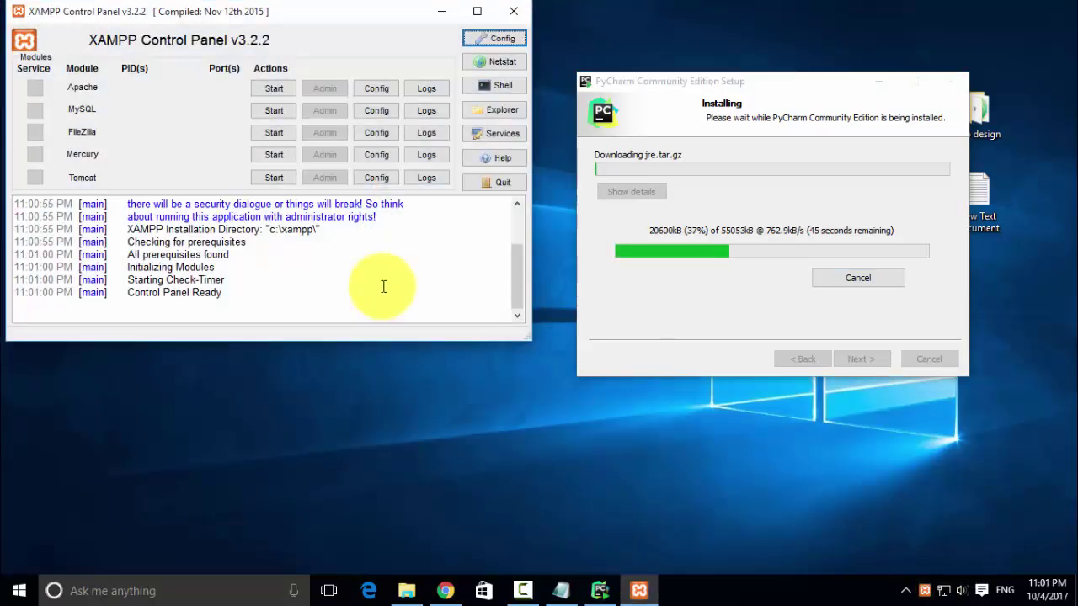
{"action": "left_click_drag", "start_coordinate": [236, 17], "coordinate": [420, 58]}
{"action": "left_click_drag", "start_coordinate": [741, 82], "coordinate": [823, 88]}
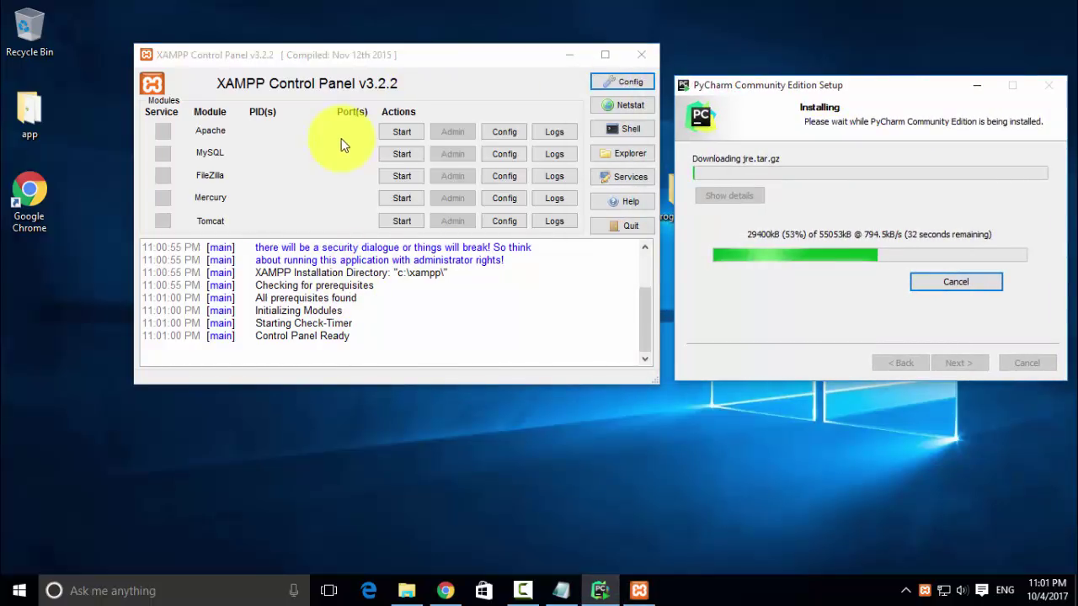
{"action": "left_click", "coordinate": [388, 131]}
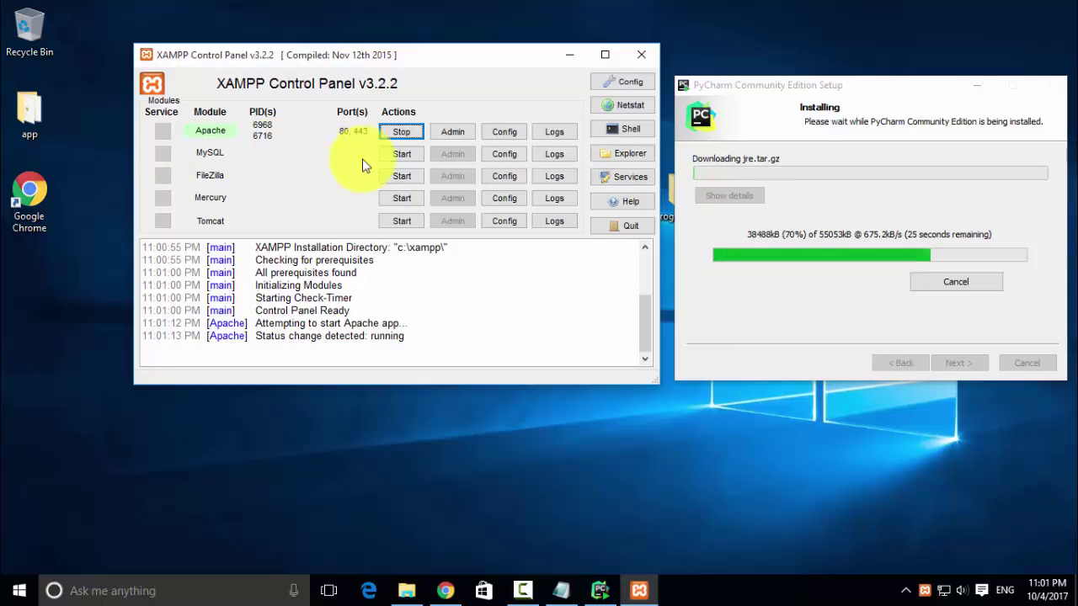
{"action": "left_click", "coordinate": [401, 160]}
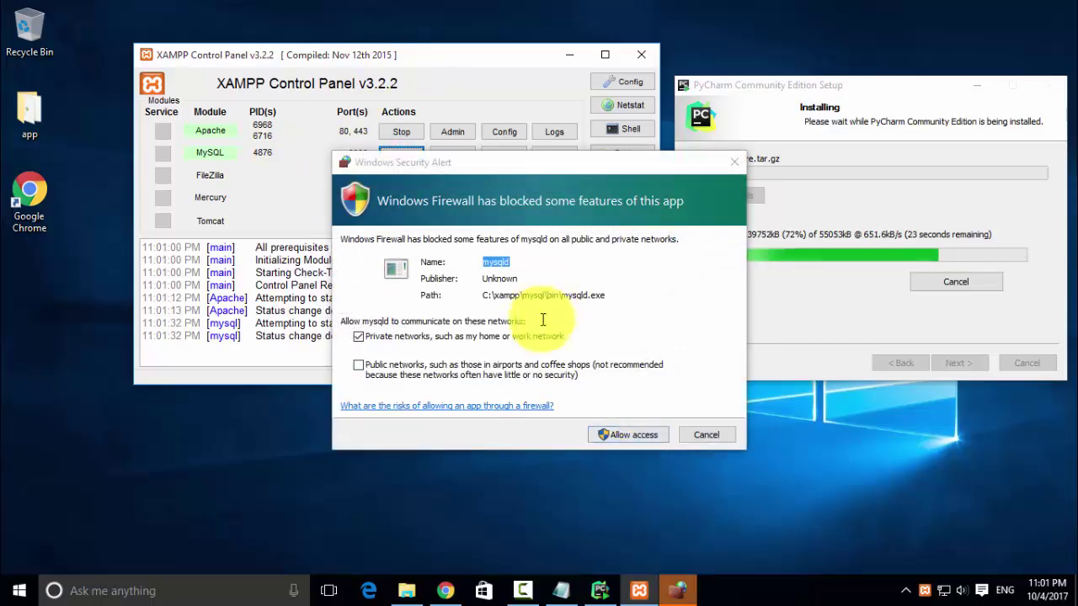
{"action": "left_click", "coordinate": [632, 435]}
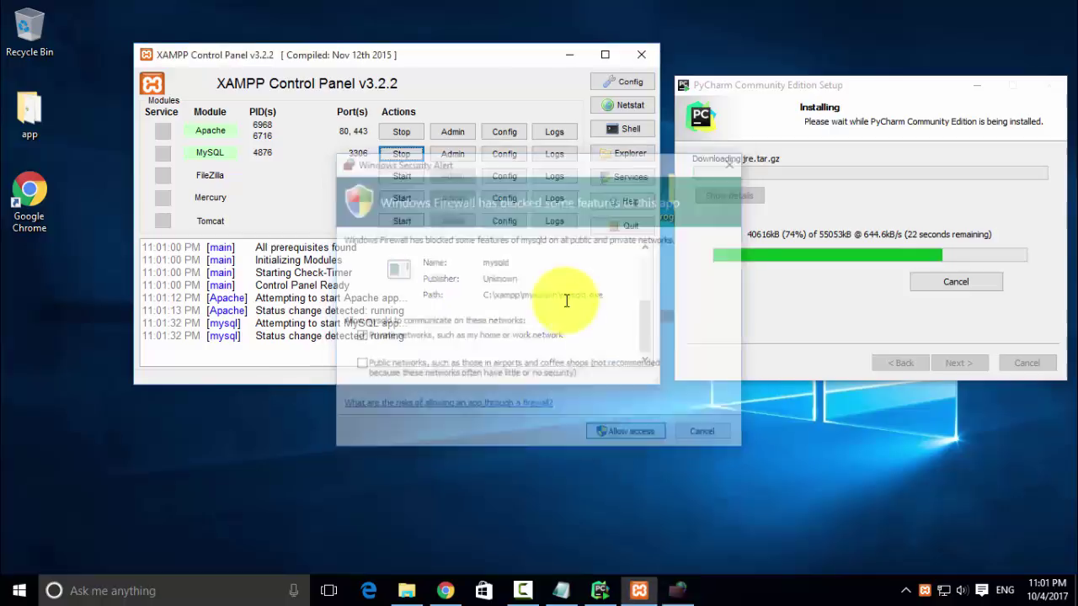
{"action": "left_click_drag", "start_coordinate": [400, 60], "coordinate": [383, 87]}
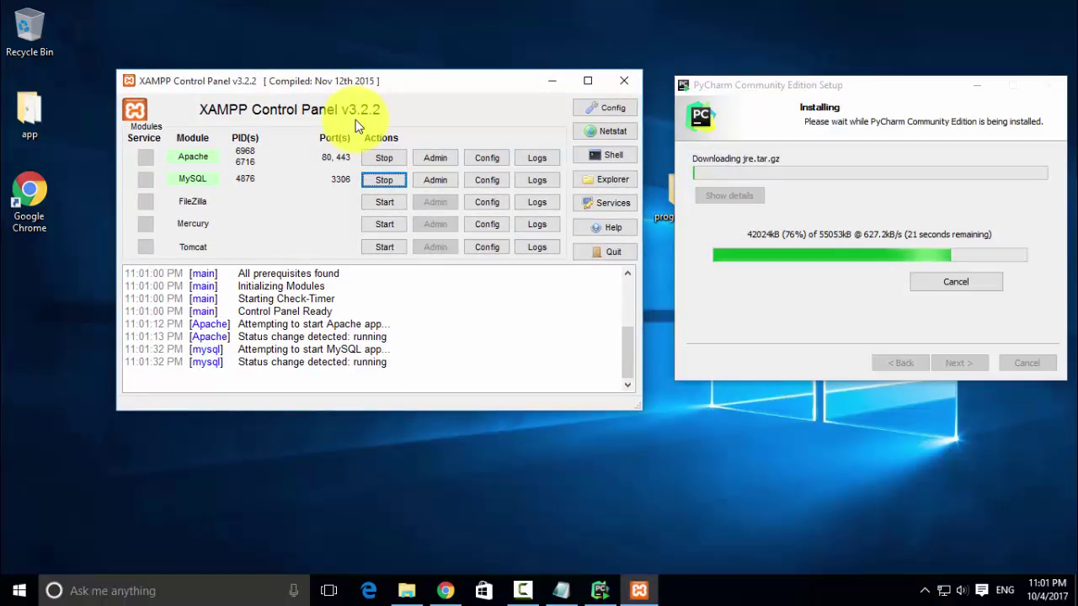
- Load localhost in a new Chrome tab and check that phpMyAdmin opens
{"action": "left_click", "coordinate": [445, 581]}
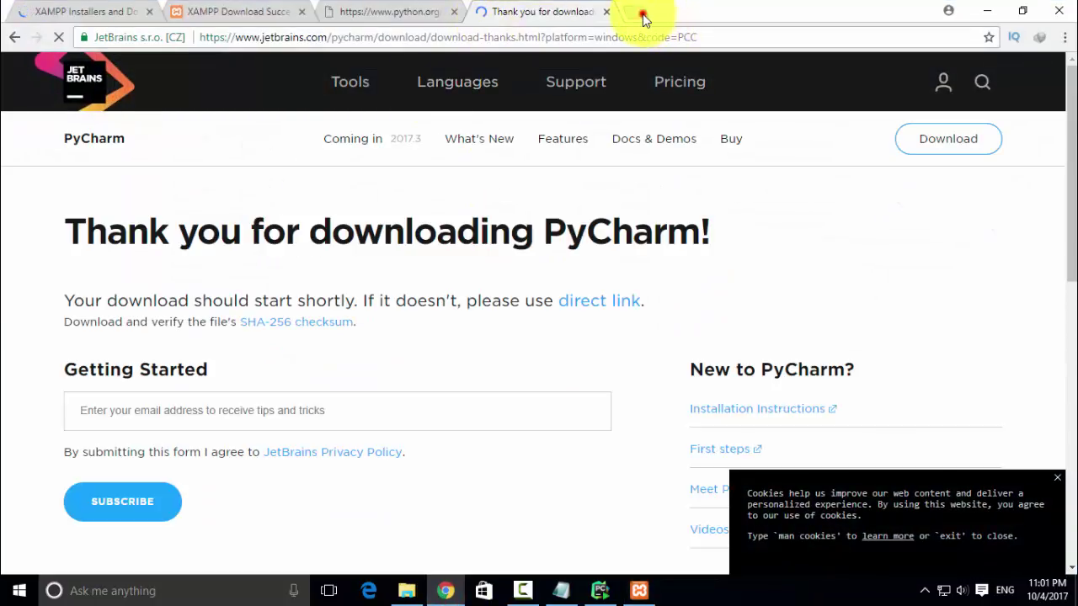
{"action": "left_click", "coordinate": [639, 14]}
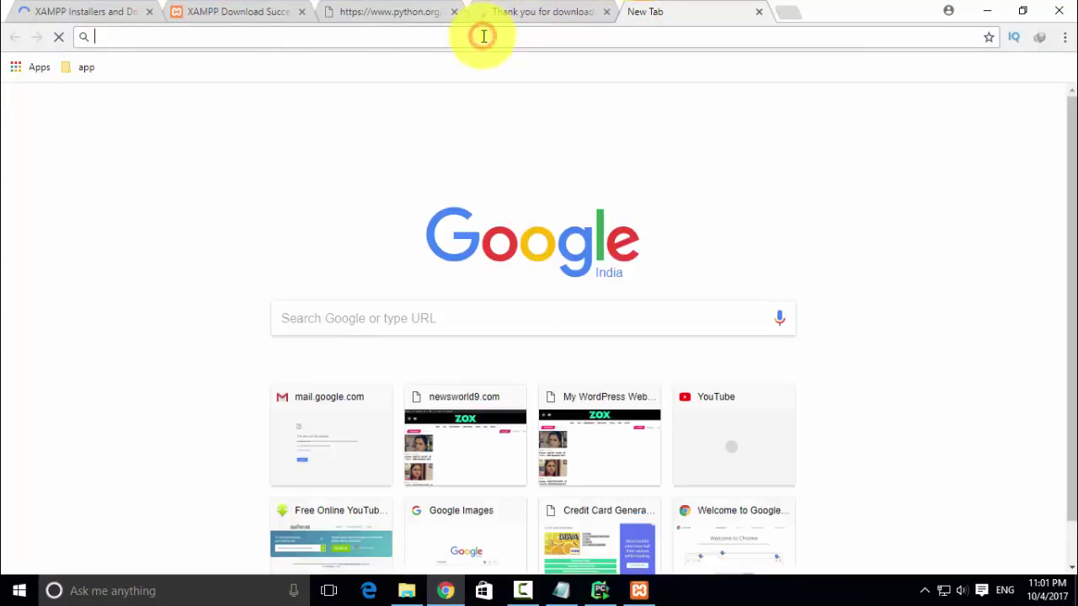
{"action": "type", "text": "loca"}
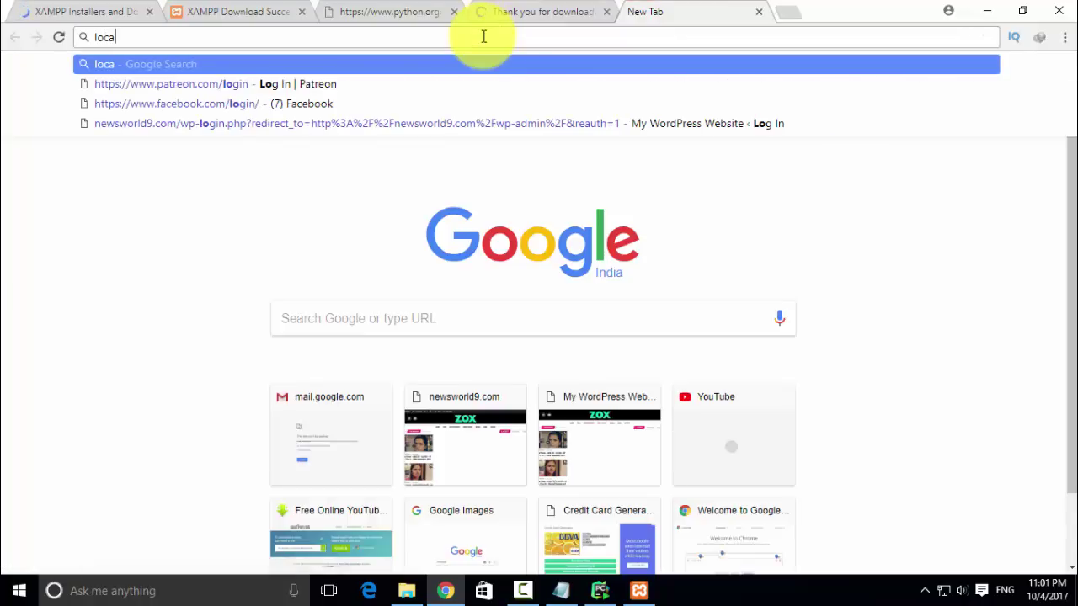
{"action": "type", "text": "lhost"}
{"action": "key", "text": "Return"}
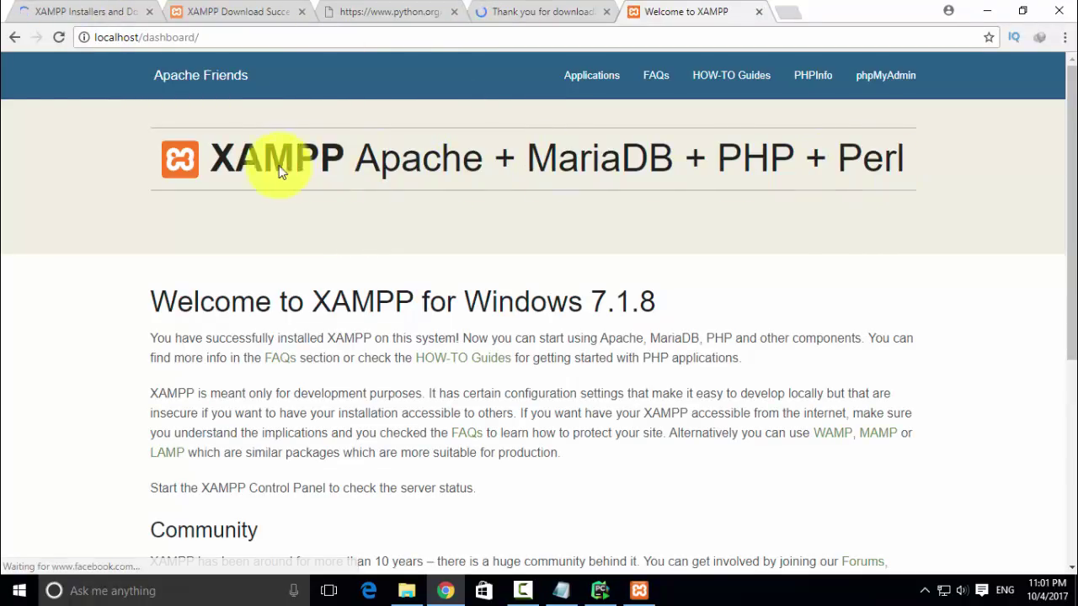
{"action": "left_click", "coordinate": [878, 77]}
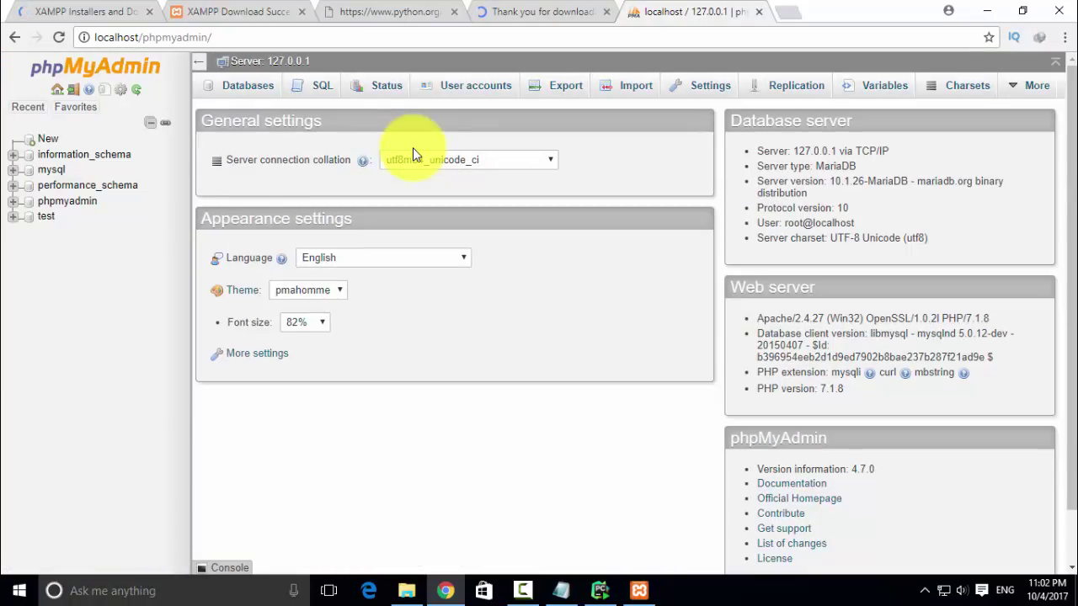
{"action": "left_click", "coordinate": [15, 37]}
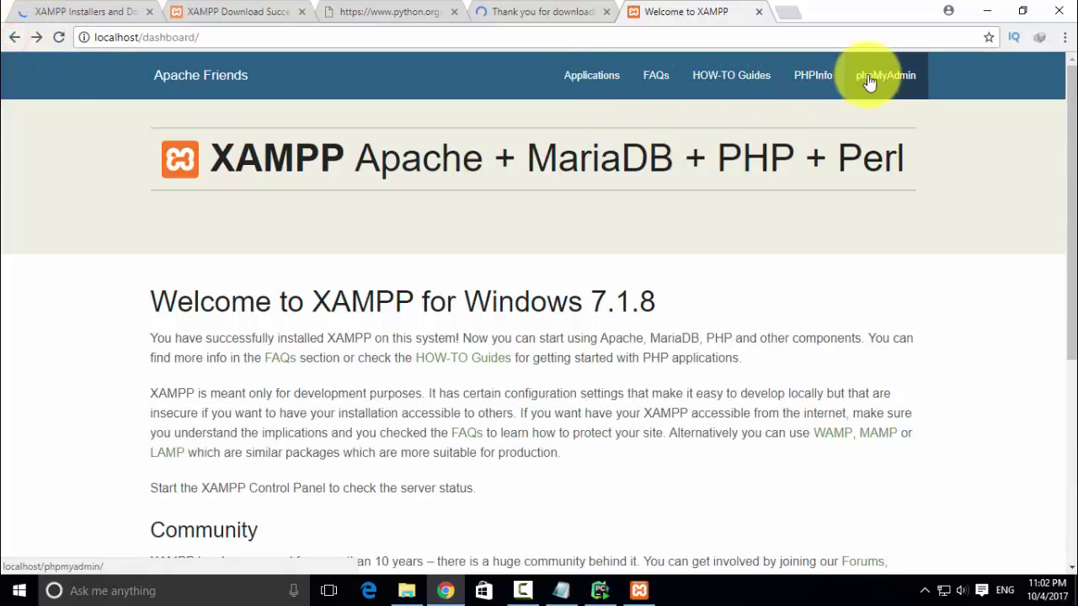
- Open the PHPInfo page and confirm the PHP version is 7.1.8
{"action": "left_click", "coordinate": [808, 75]}
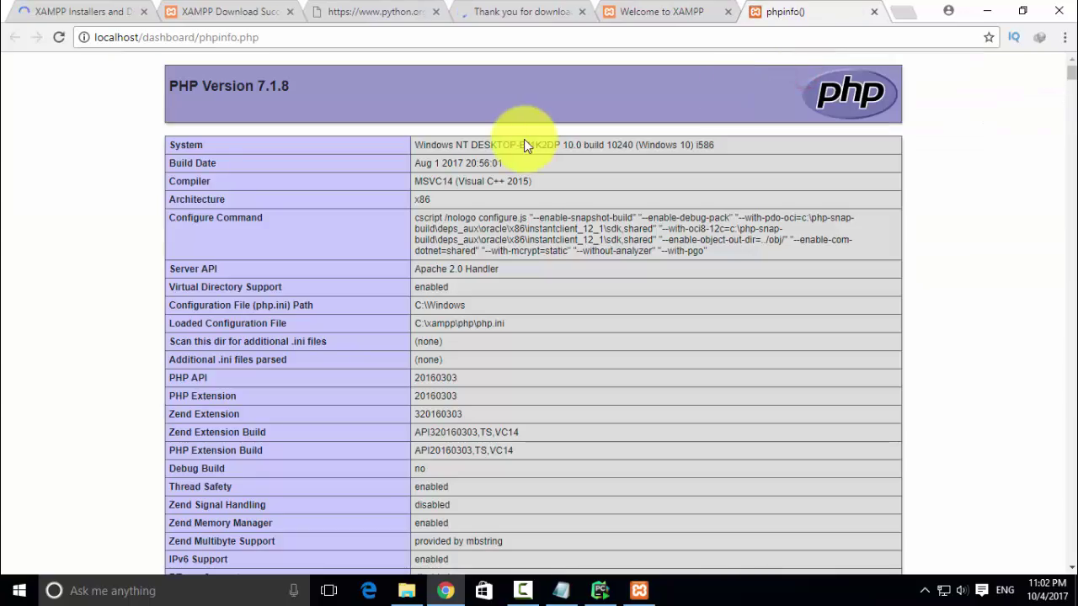
{"action": "left_click_drag", "start_coordinate": [293, 93], "coordinate": [251, 89]}
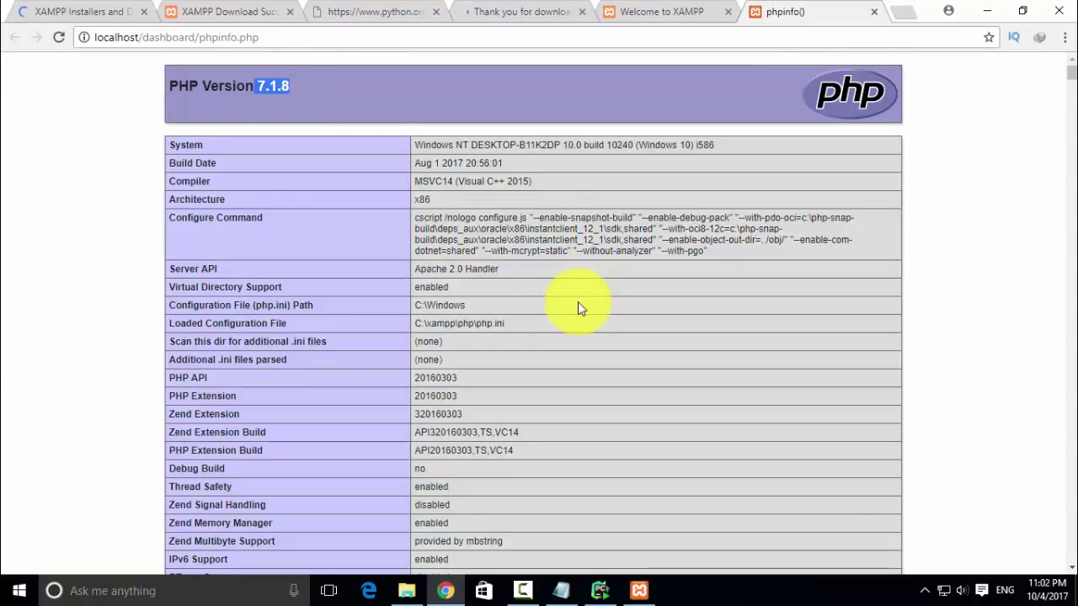
{"action": "scroll", "coordinate": [577, 303], "scroll_direction": "down", "scroll_amount": 9}
{"action": "scroll", "coordinate": [577, 308], "scroll_direction": "down", "scroll_amount": 4}
{"action": "scroll", "coordinate": [578, 308], "scroll_direction": "up", "scroll_amount": 13}
- Open File Explorer and browse This PC > Local Disk (C:) into the xampp folder
{"action": "left_click", "coordinate": [987, 11]}
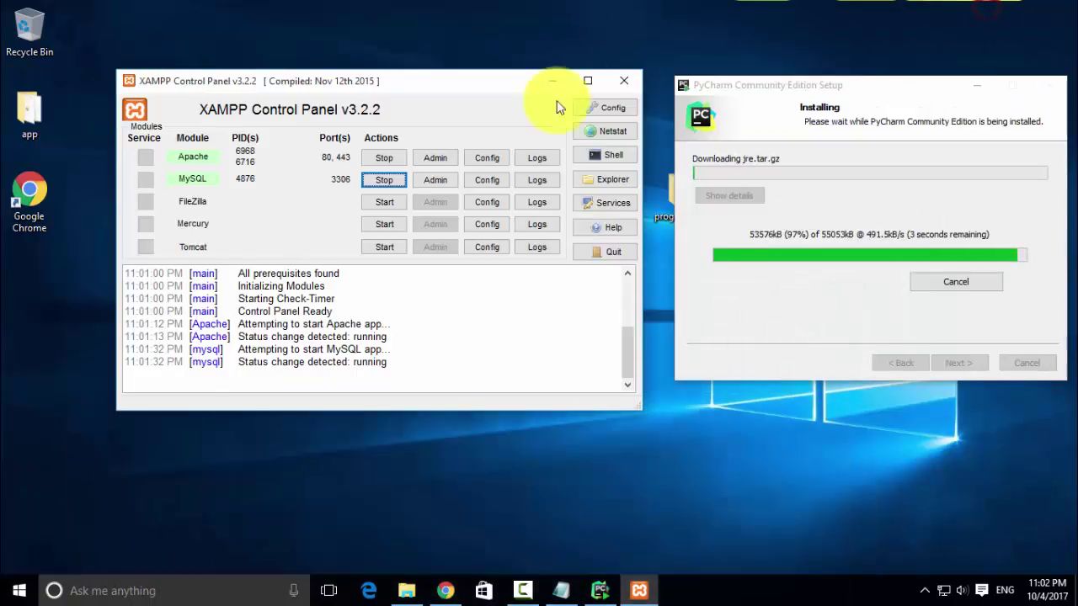
{"action": "left_click", "coordinate": [402, 589]}
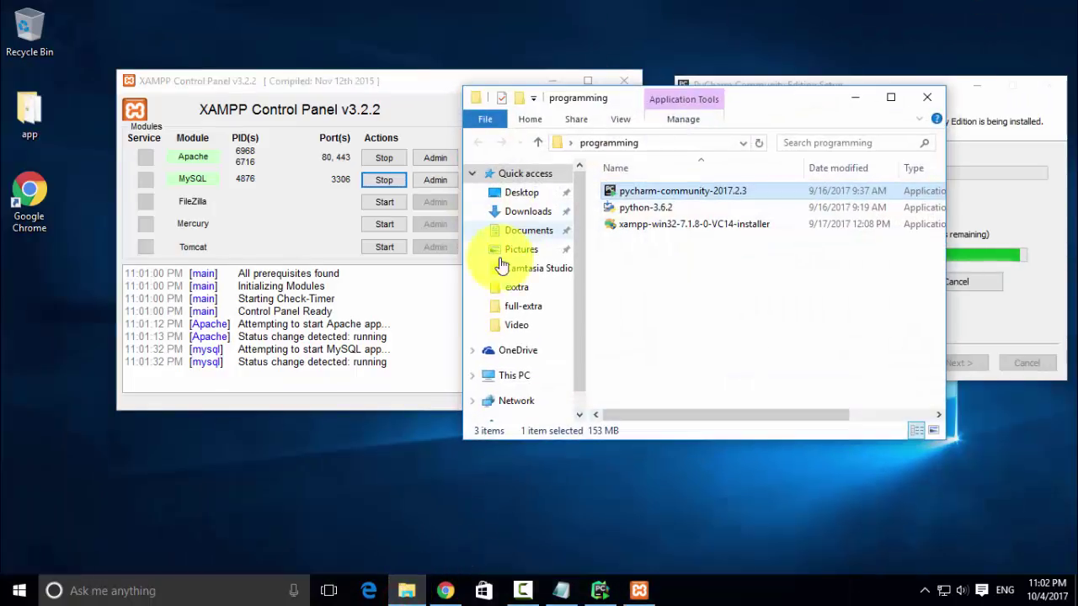
{"action": "left_click", "coordinate": [515, 375]}
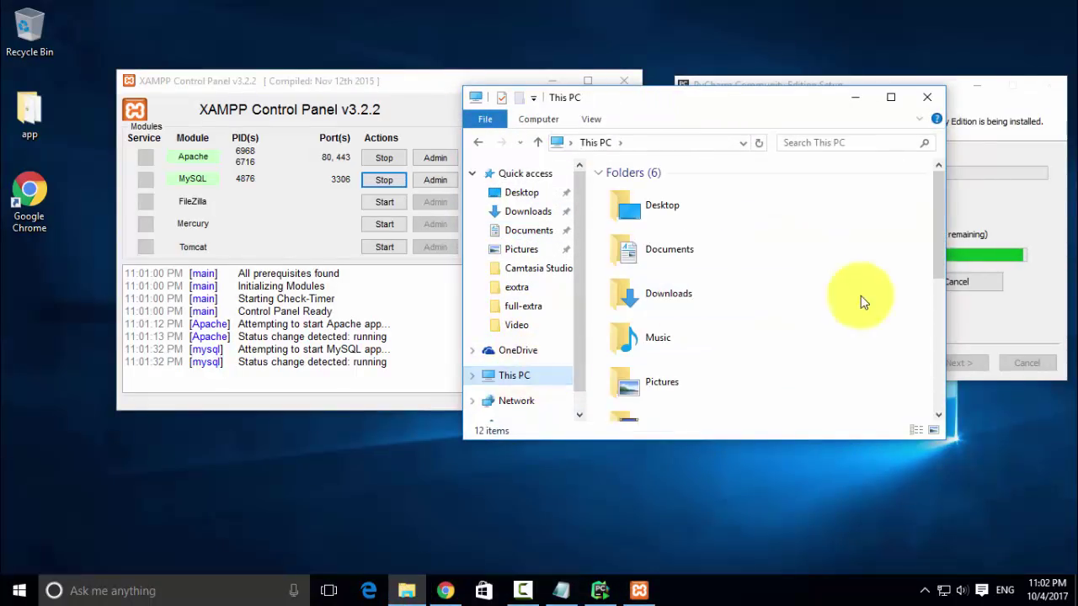
{"action": "left_click_drag", "start_coordinate": [934, 228], "coordinate": [941, 293]}
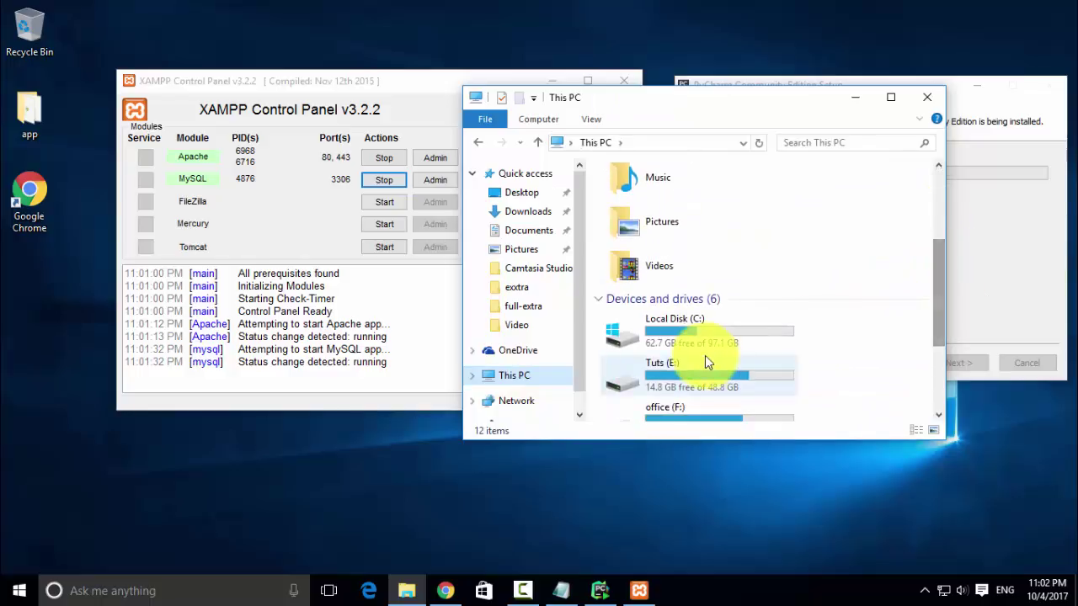
{"action": "double_click", "coordinate": [703, 333]}
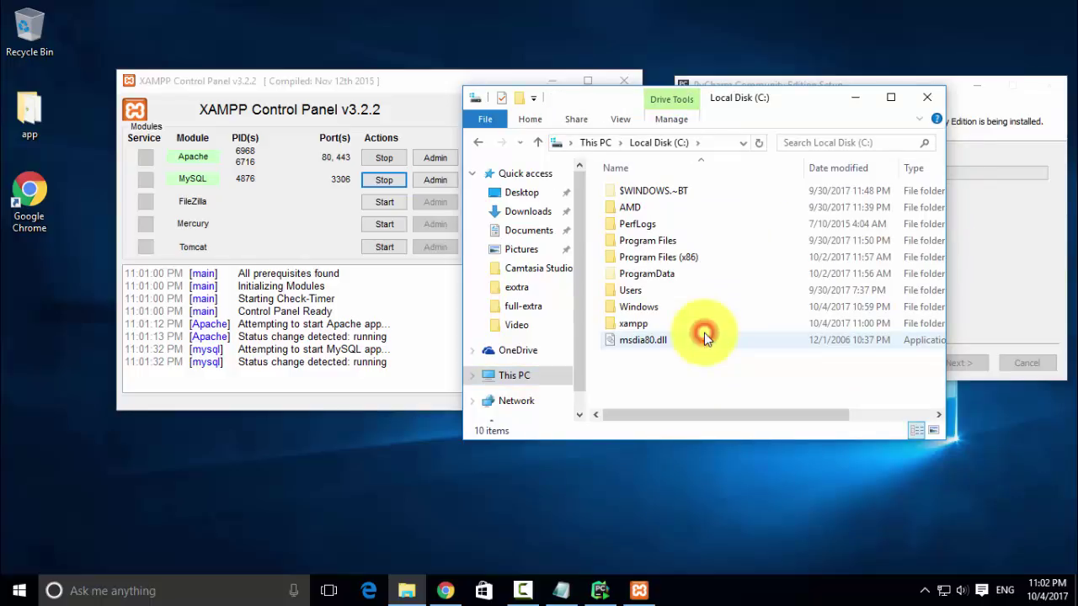
{"action": "double_click", "coordinate": [715, 97]}
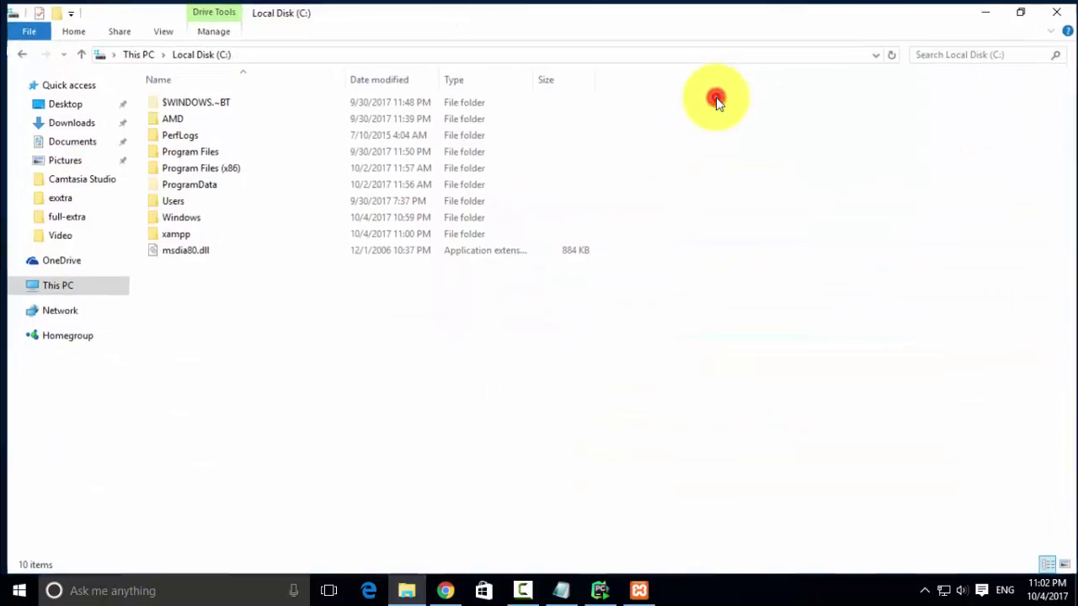
{"action": "left_click", "coordinate": [197, 233]}
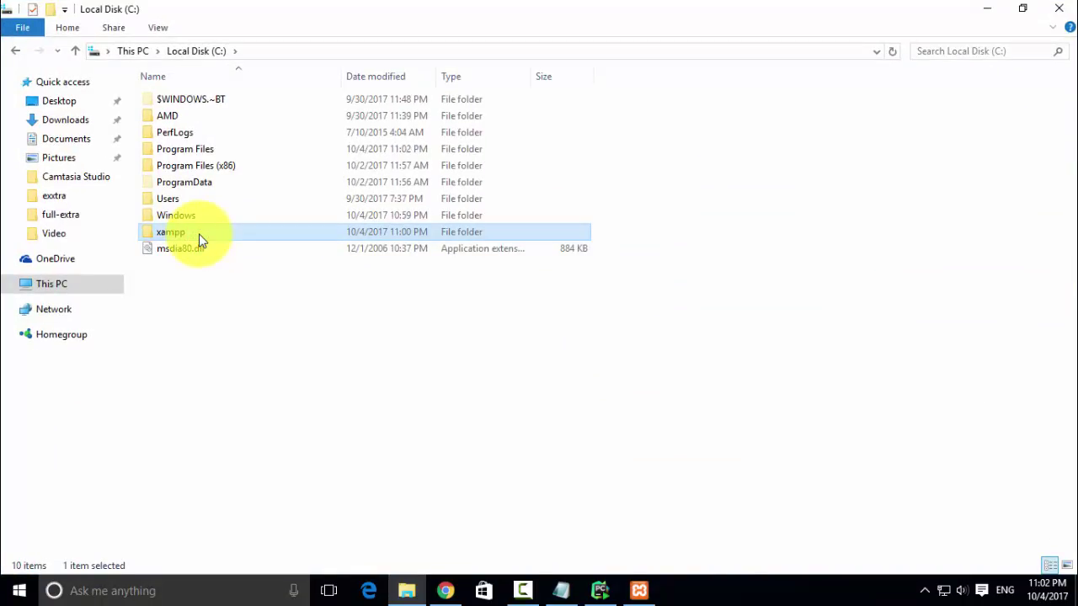
{"action": "double_click", "coordinate": [200, 236]}
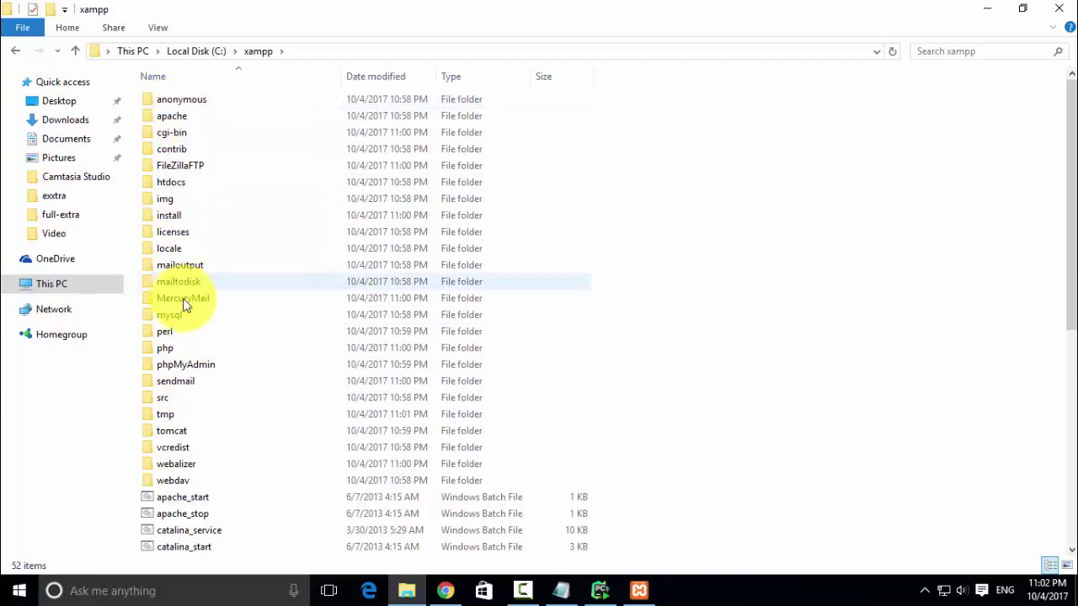
- Send htdocs to the desktop as a shortcut and close Explorer
{"action": "left_click", "coordinate": [181, 187]}
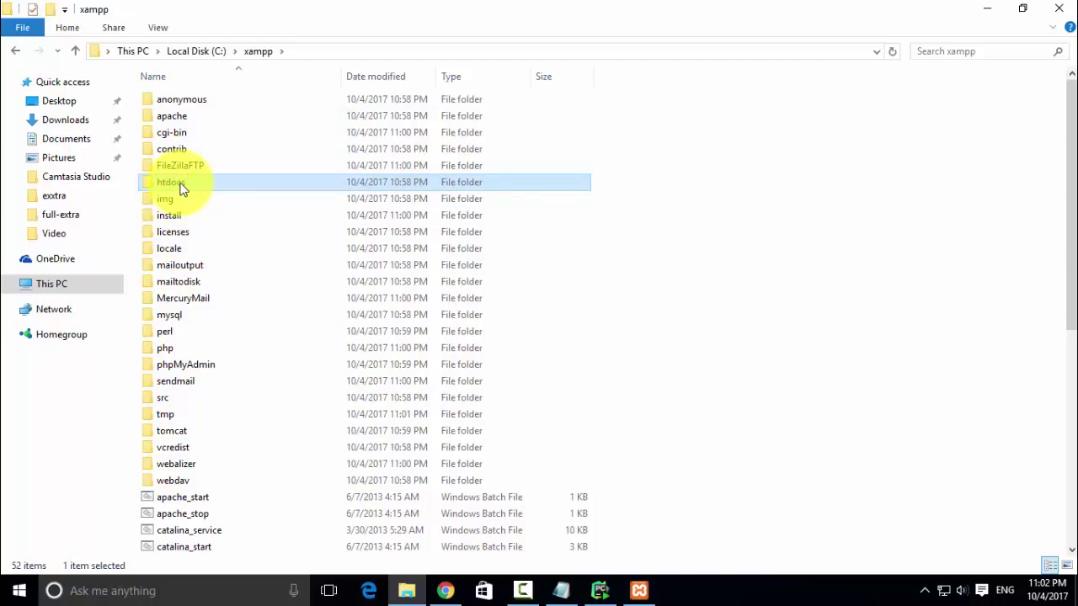
{"action": "double_click", "coordinate": [182, 186]}
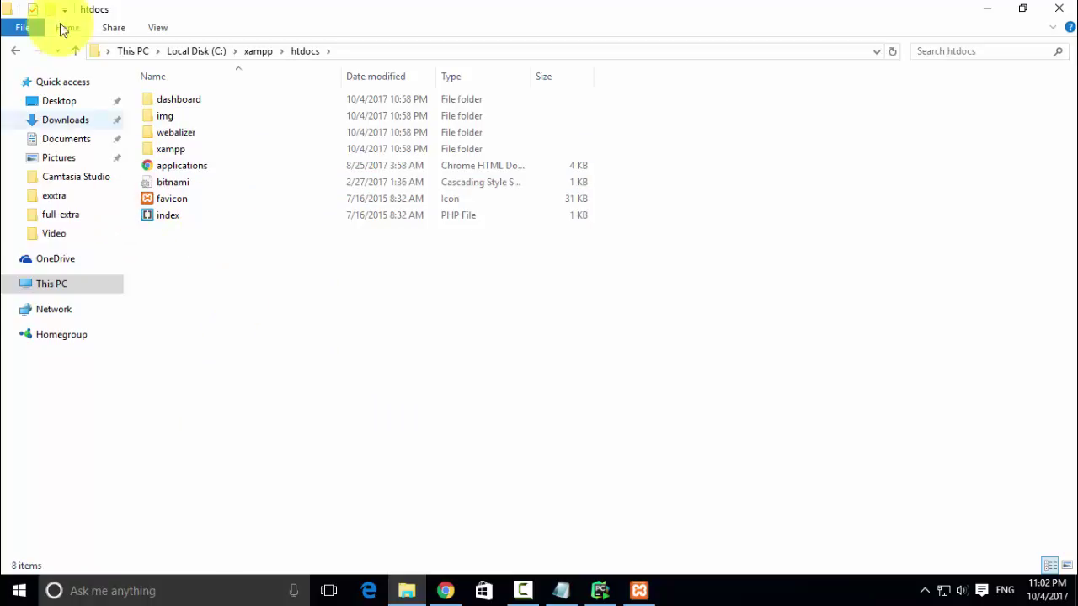
{"action": "left_click", "coordinate": [75, 50]}
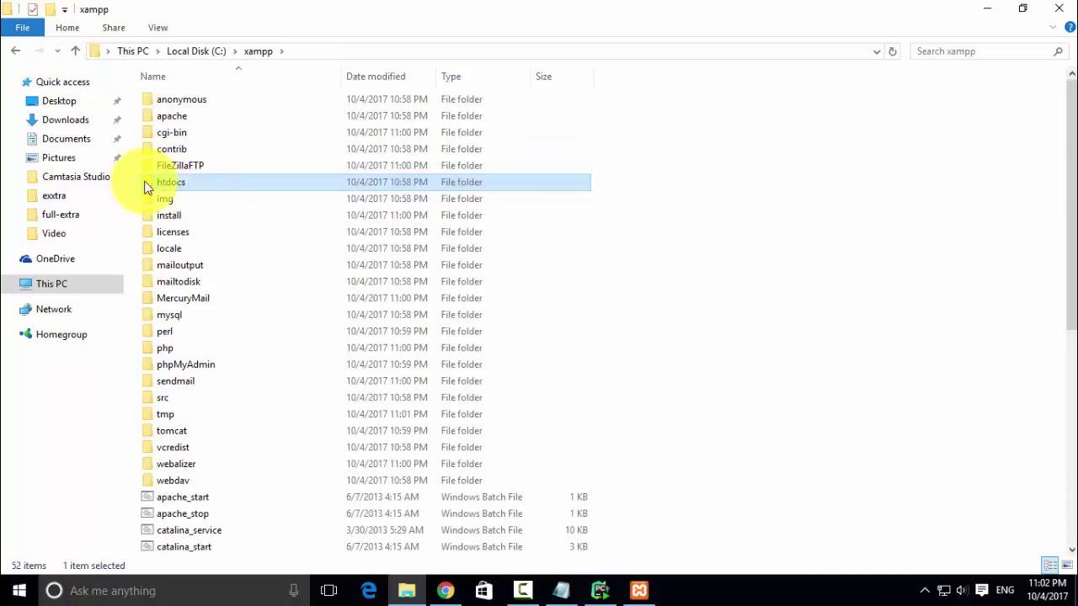
{"action": "double_click", "coordinate": [185, 182]}
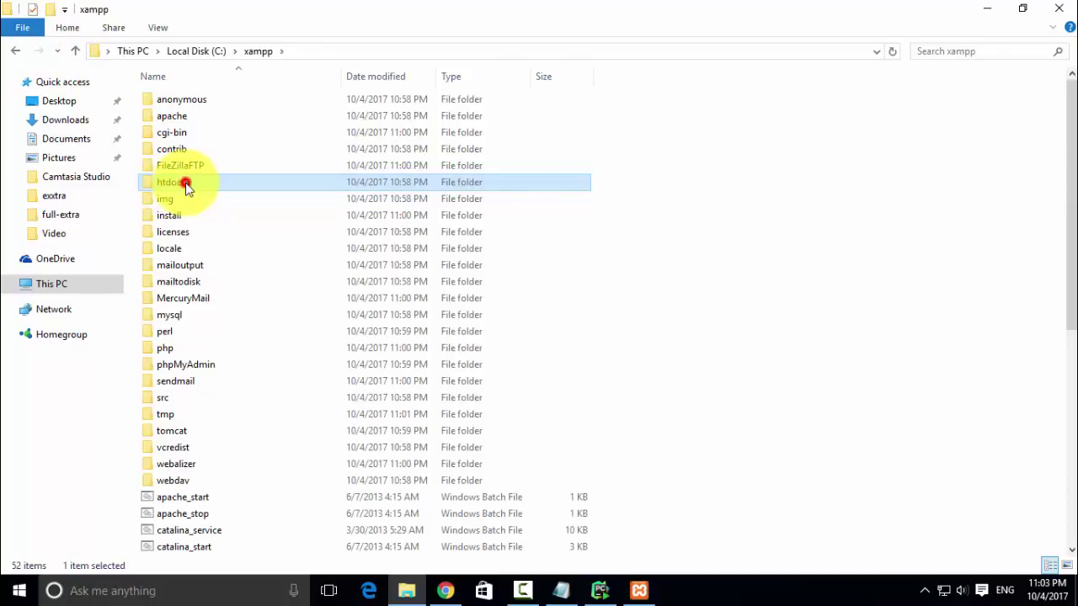
{"action": "left_click", "coordinate": [73, 50]}
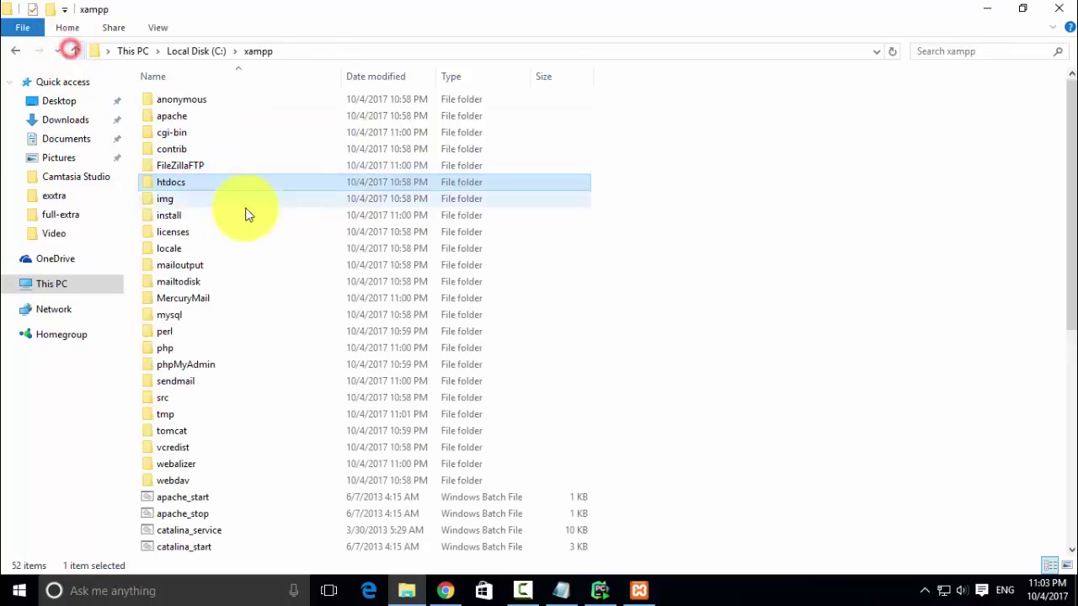
{"action": "right_click", "coordinate": [201, 184]}
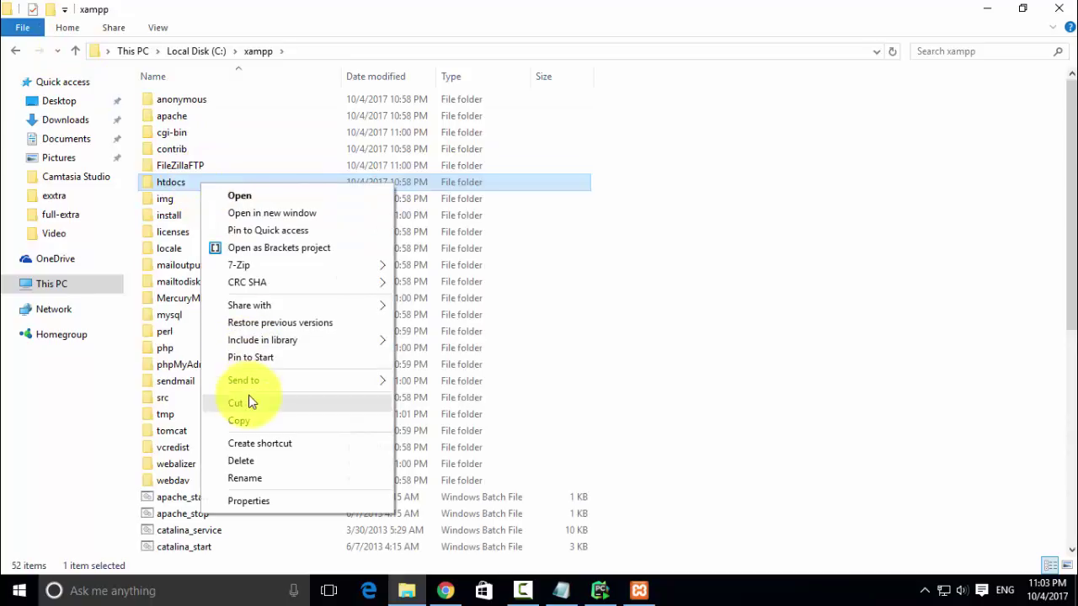
{"action": "mouse_move", "coordinate": [288, 383]}
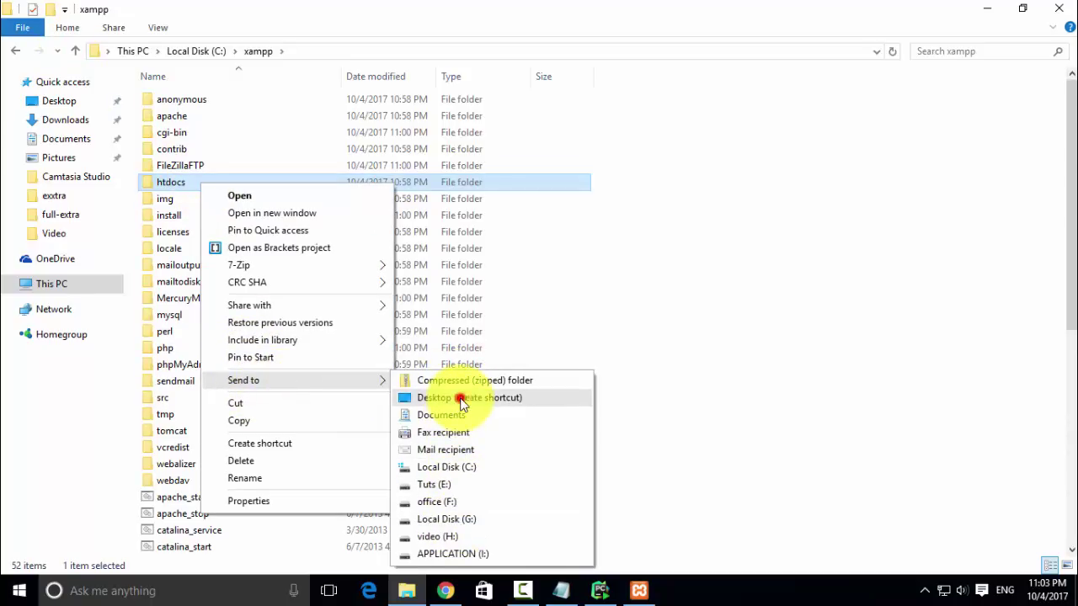
{"action": "left_click", "coordinate": [462, 401]}
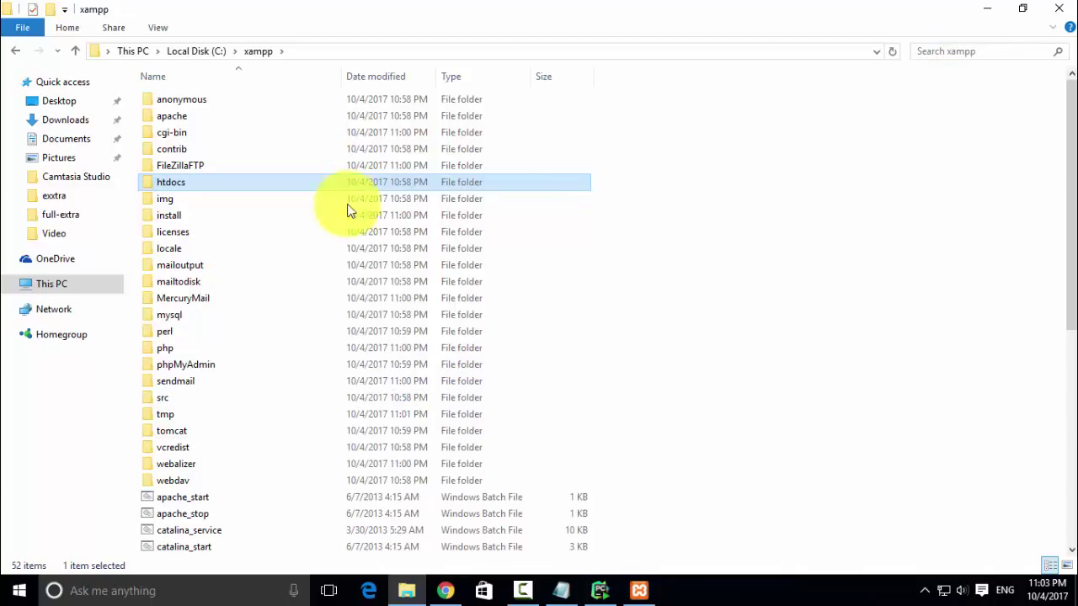
{"action": "left_click", "coordinate": [1060, 10]}
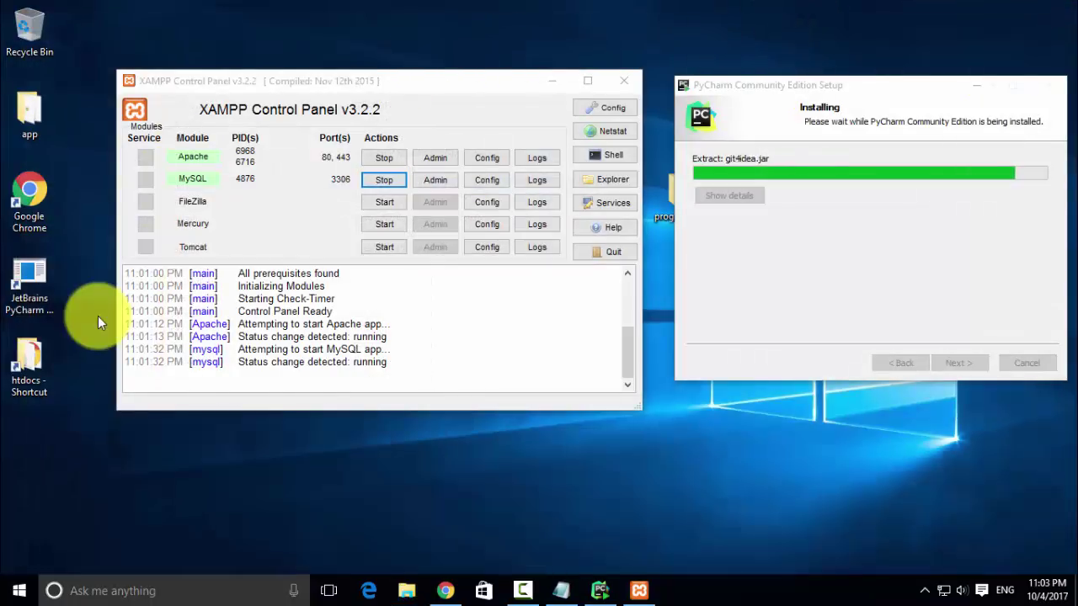
- Create a new folder named hindidevtuts inside C:\xampp\htdocs
{"action": "double_click", "coordinate": [37, 357]}
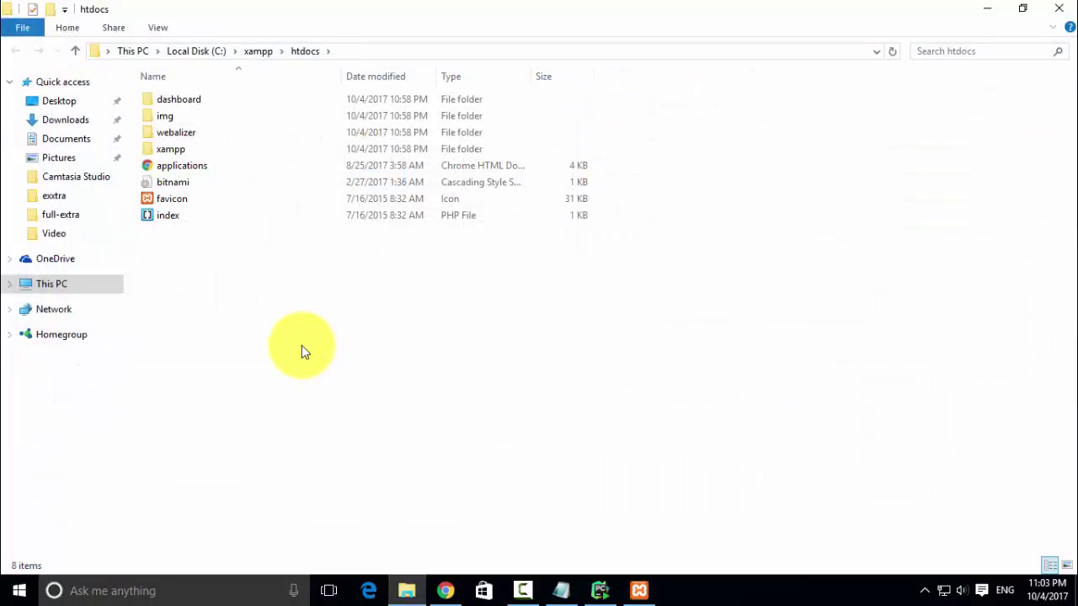
{"action": "right_click", "coordinate": [284, 328]}
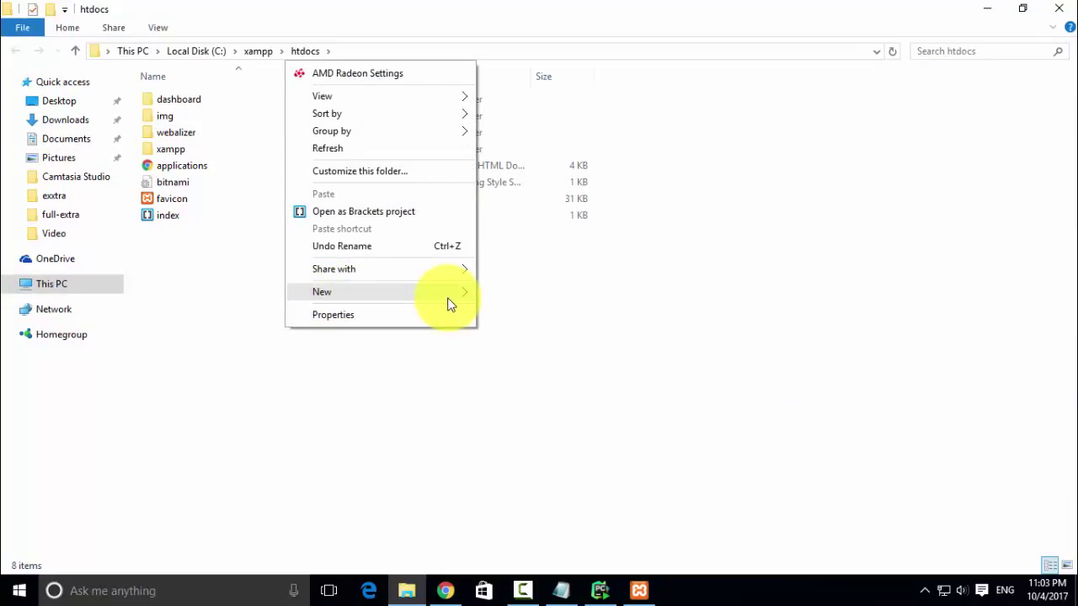
{"action": "mouse_move", "coordinate": [449, 303]}
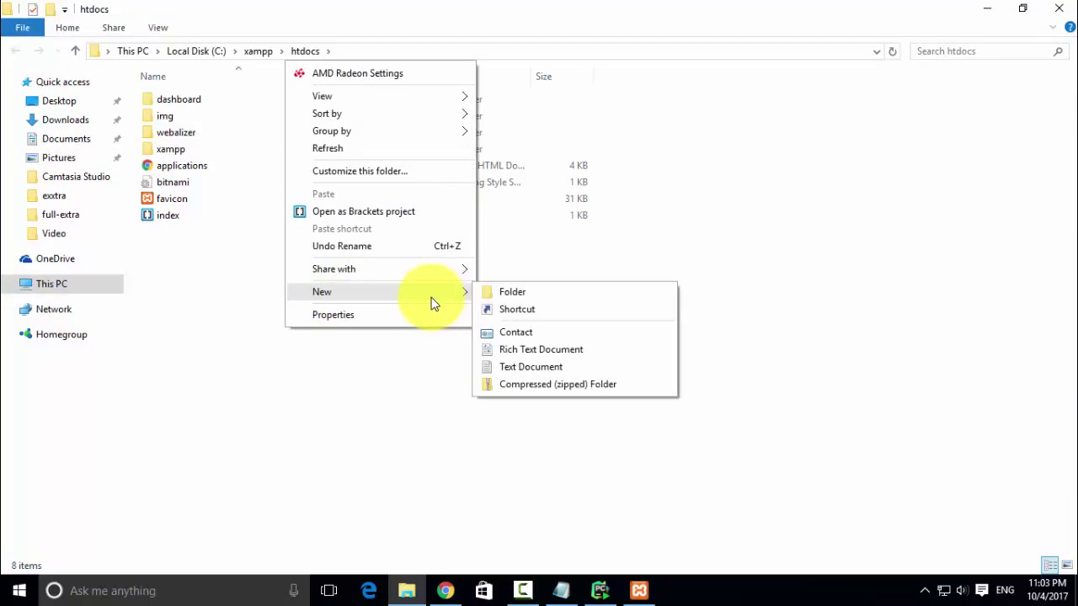
{"action": "left_click", "coordinate": [542, 300]}
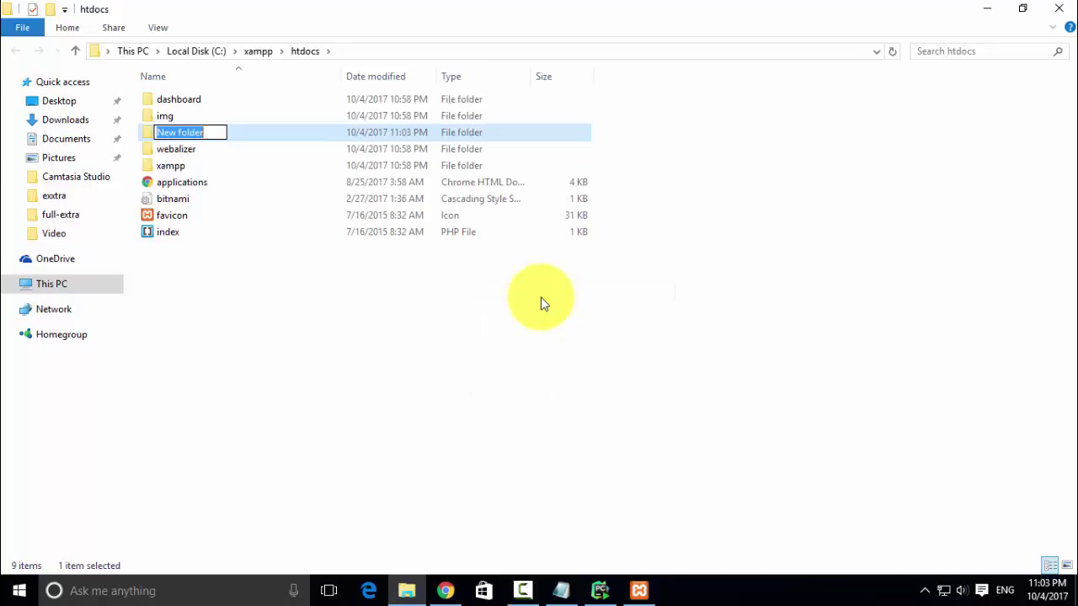
{"action": "type", "text": "hin"}
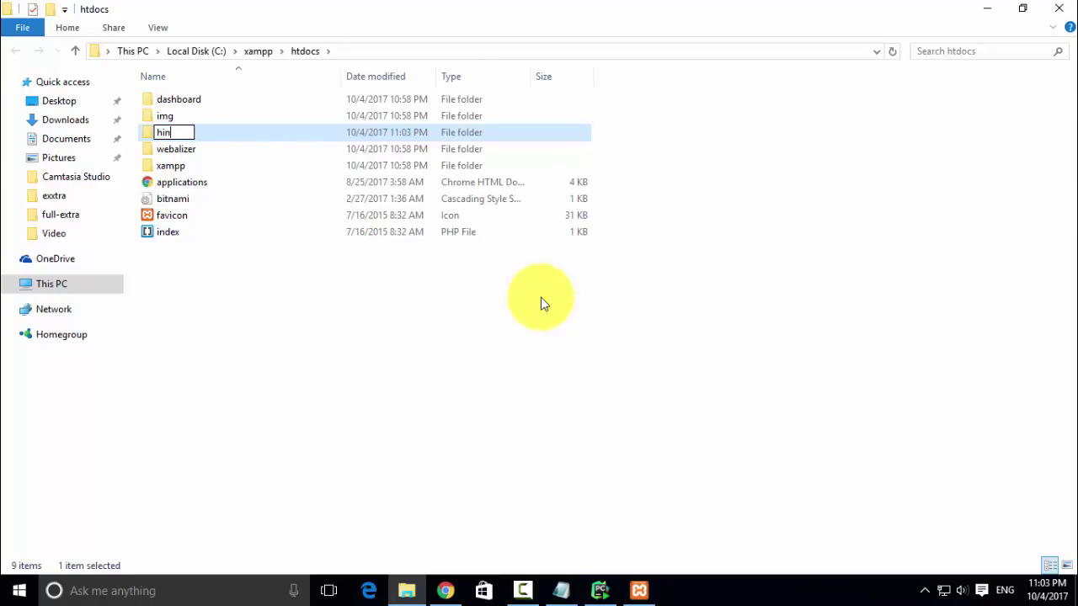
{"action": "type", "text": "devtuts"}
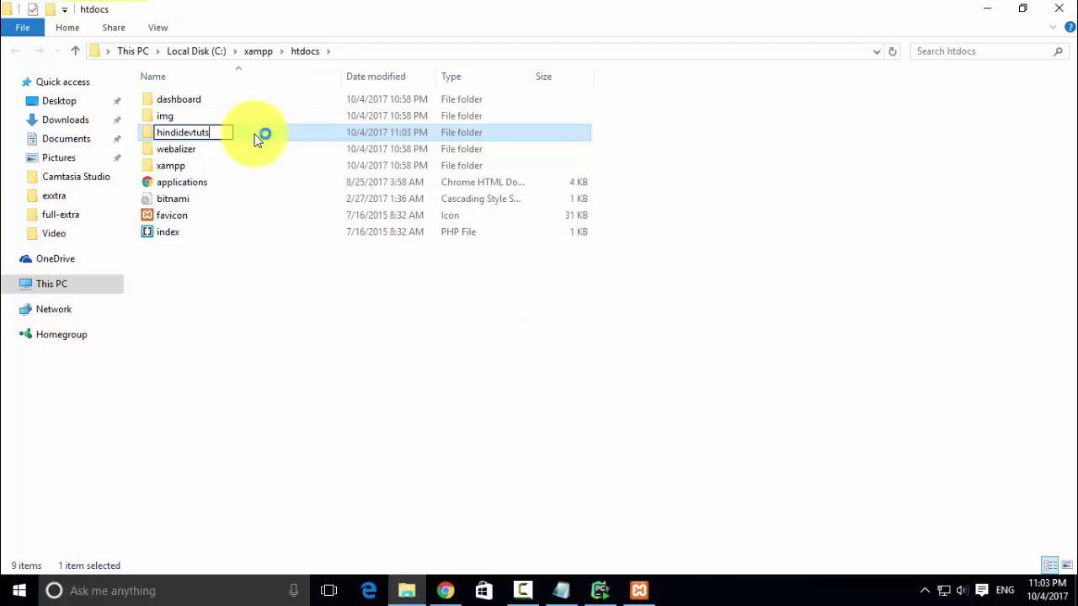
{"action": "left_click", "coordinate": [257, 135]}
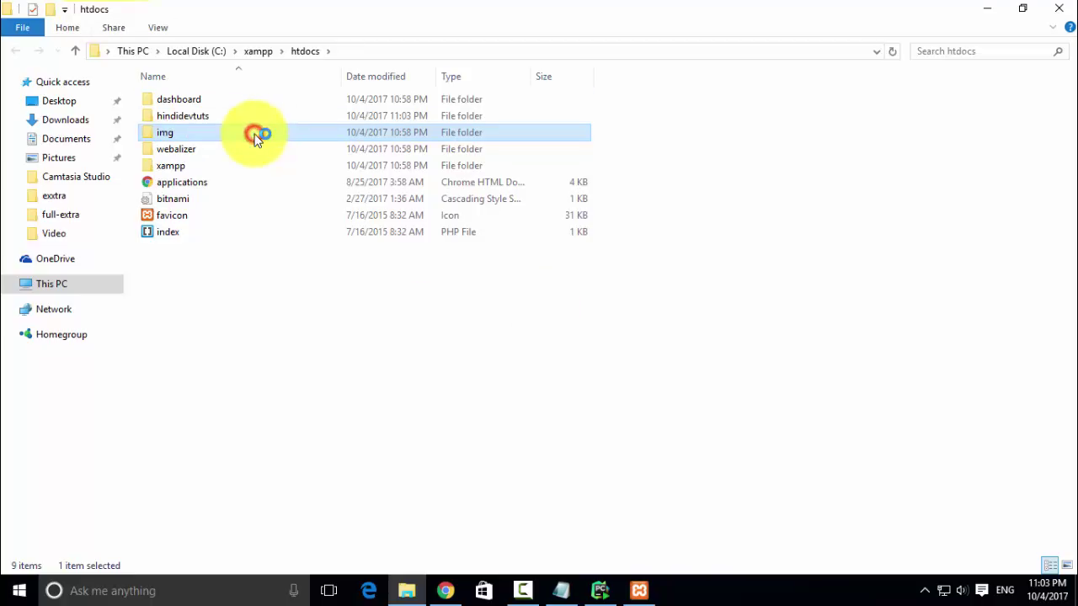
{"action": "left_click", "coordinate": [207, 116]}
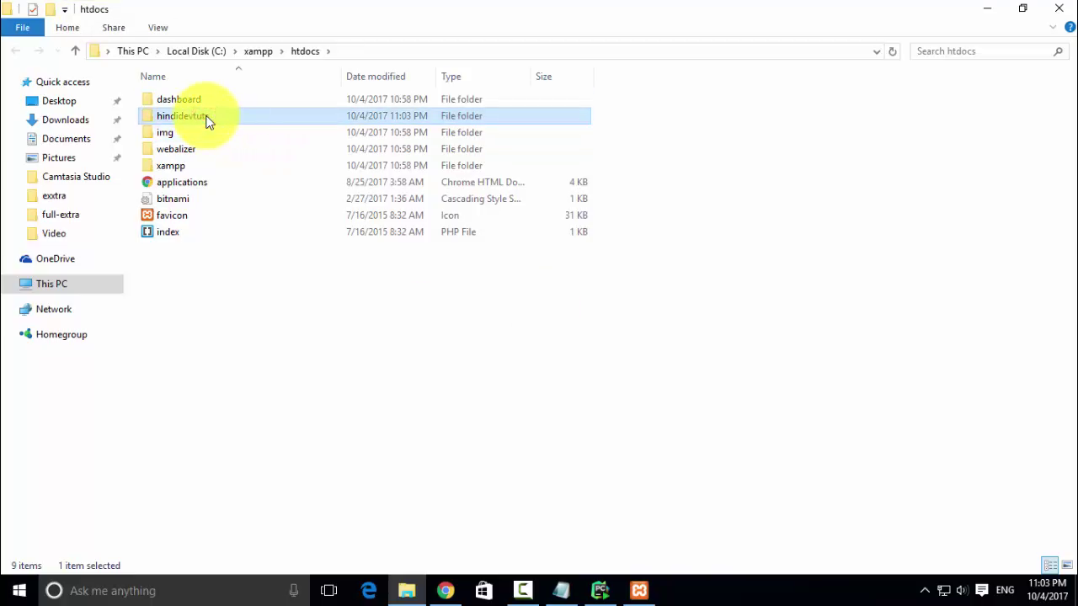
- Search Windows for 'atom' and launch the Atom editor from the results
{"action": "left_click", "coordinate": [193, 590]}
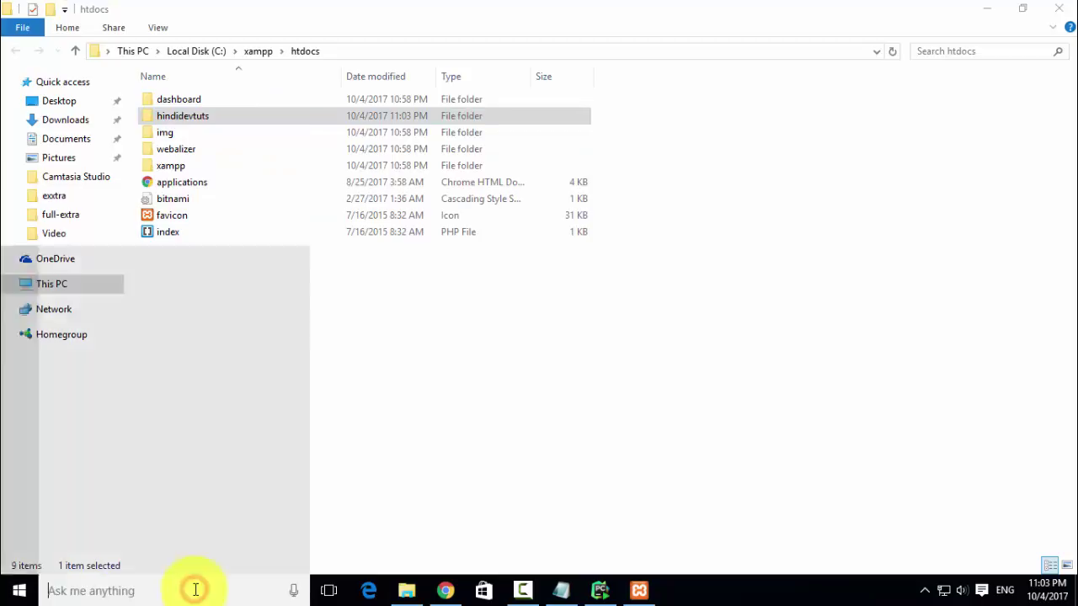
{"action": "type", "text": "atom"}
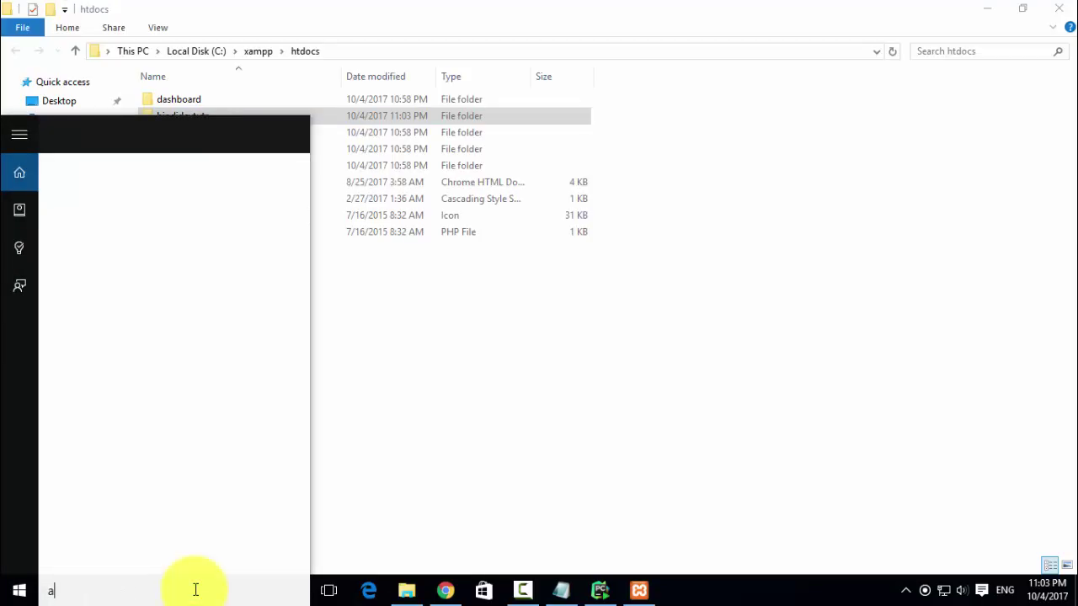
{"action": "left_click", "coordinate": [187, 206]}
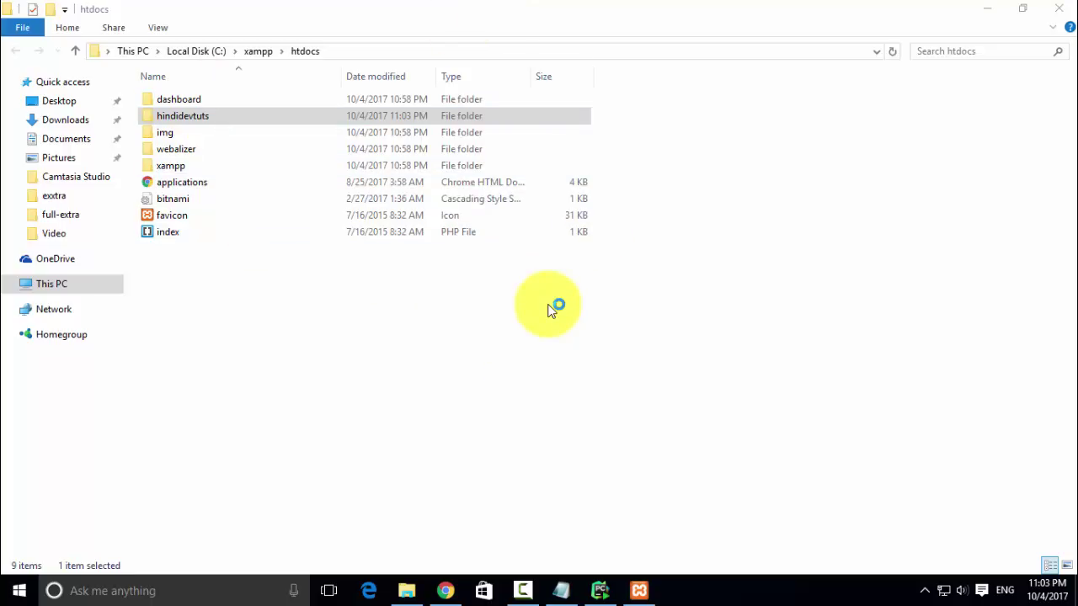
- Go to wordpress.org in a new Chrome tab
{"action": "left_click", "coordinate": [447, 592]}
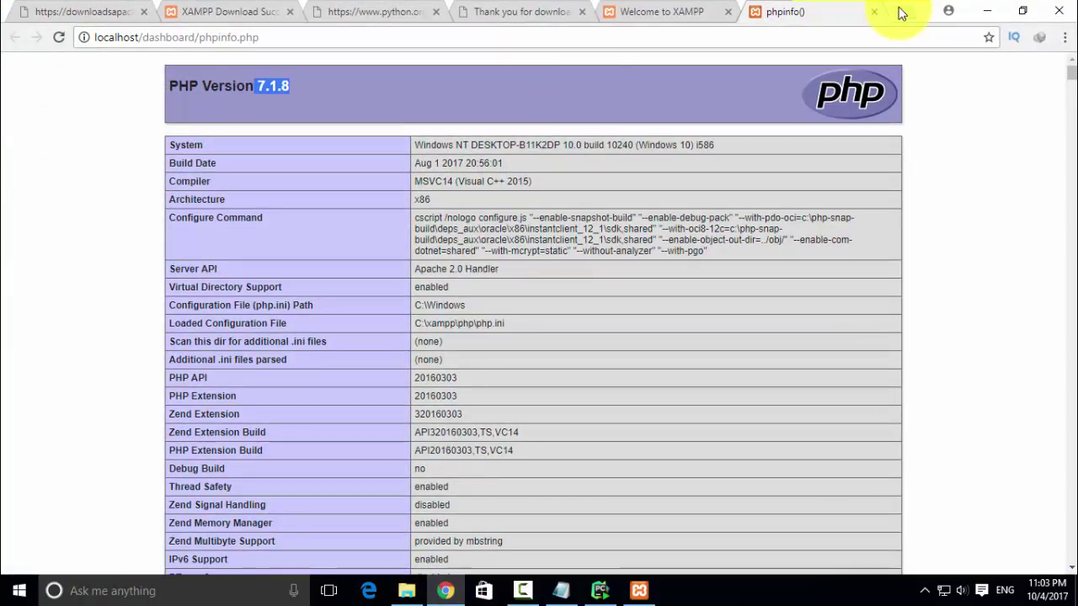
{"action": "left_click", "coordinate": [900, 10]}
{"action": "type", "text": "wordp"}
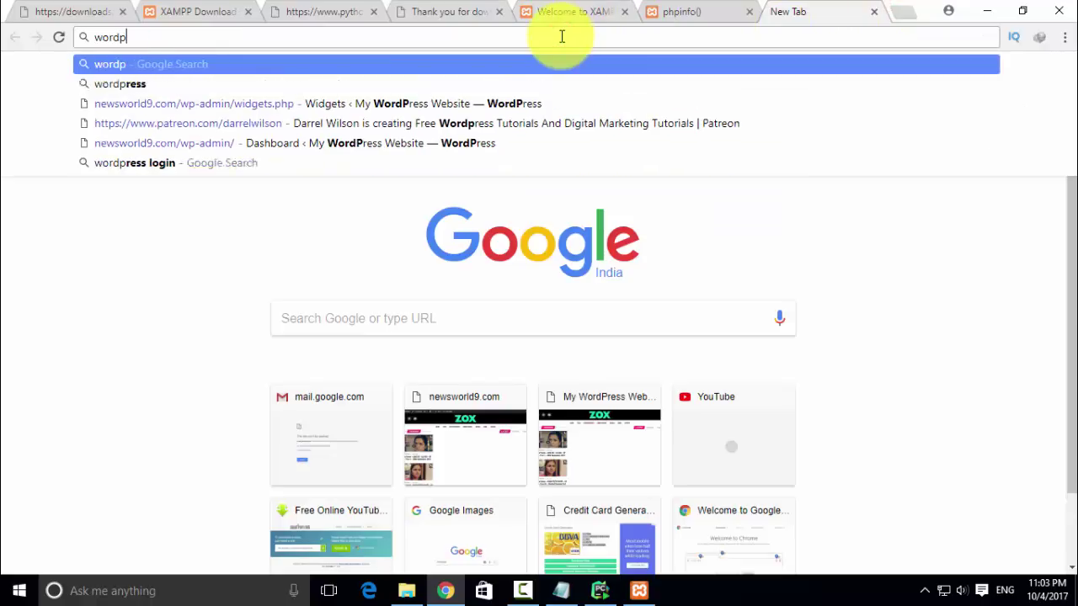
{"action": "type", "text": "ress"}
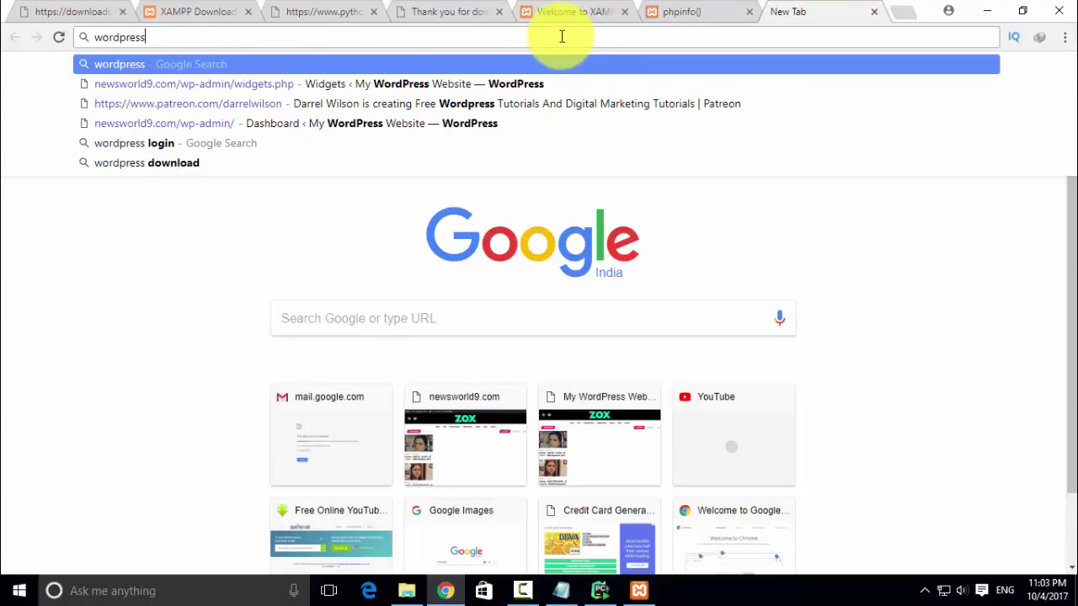
{"action": "type", "text": ".org"}
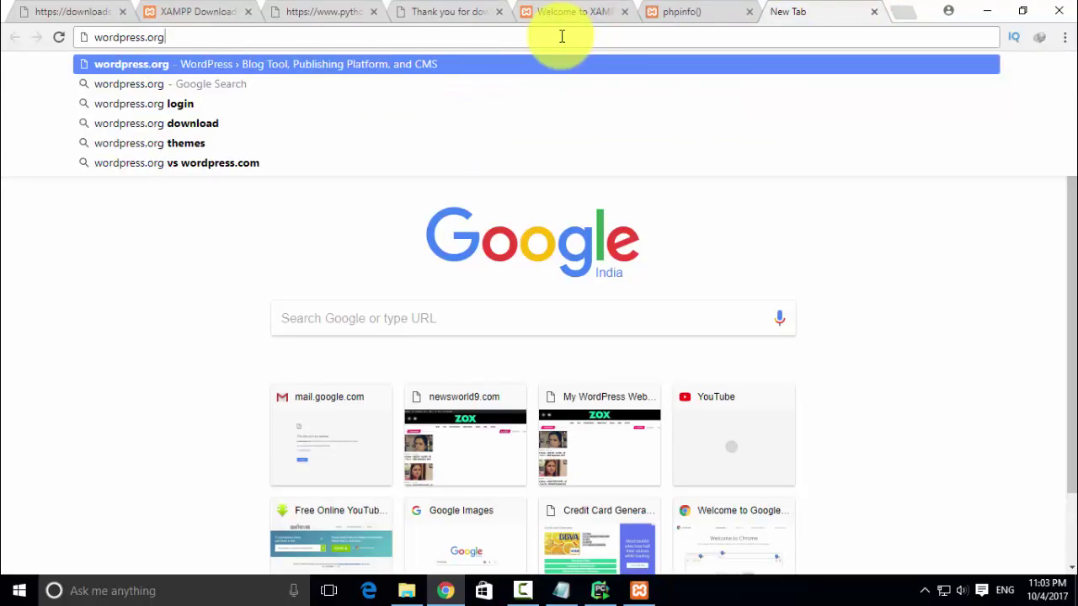
{"action": "key", "text": "Return"}
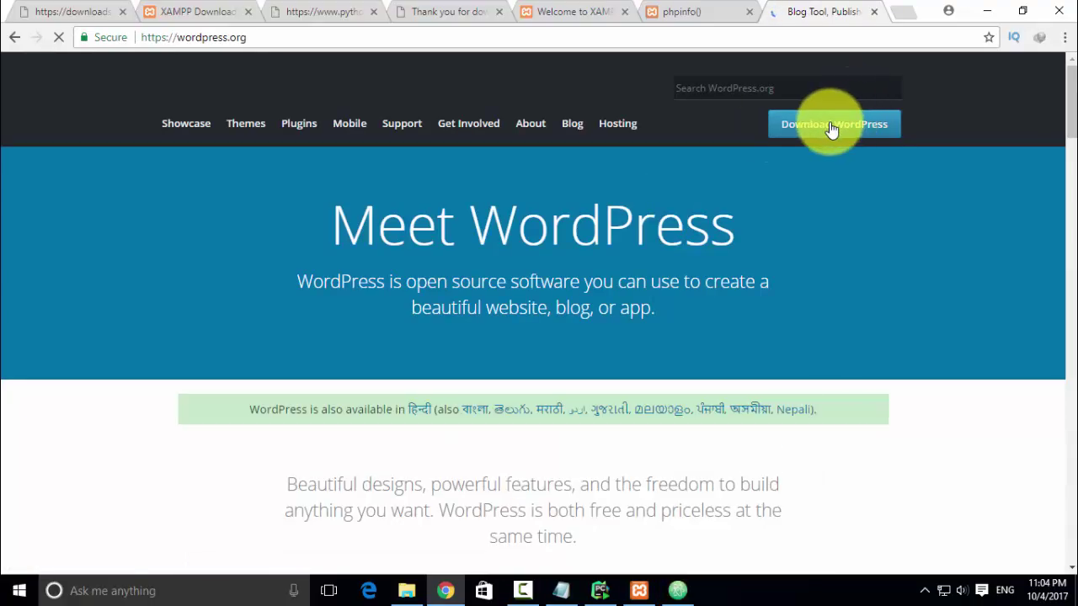
- Start downloading wordpress-4.8.2.zip, then minimize Chrome to reveal Atom
{"action": "left_click", "coordinate": [829, 121]}
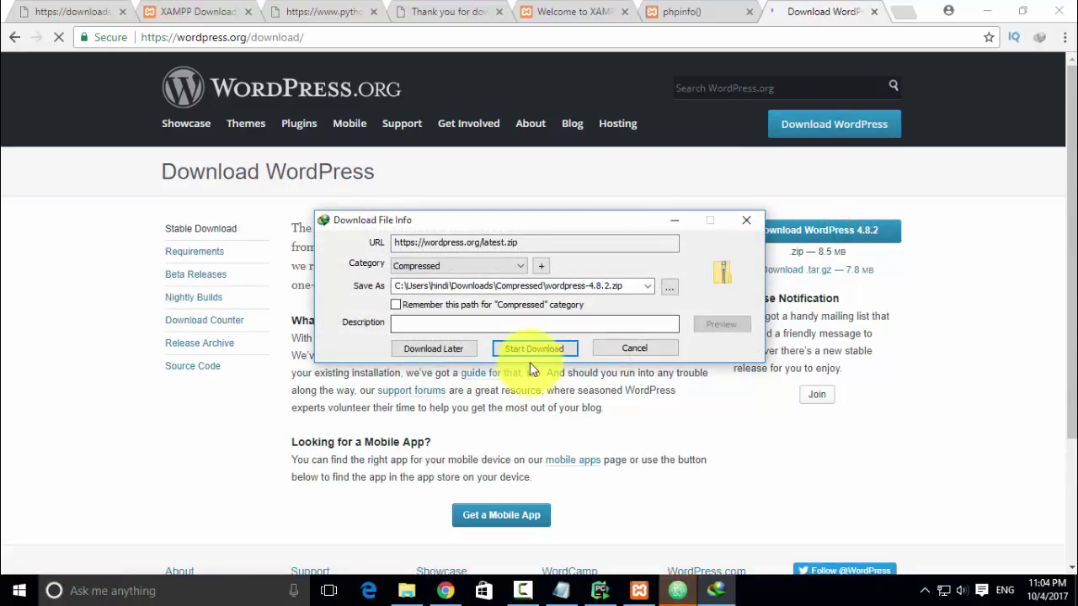
{"action": "left_click", "coordinate": [532, 347]}
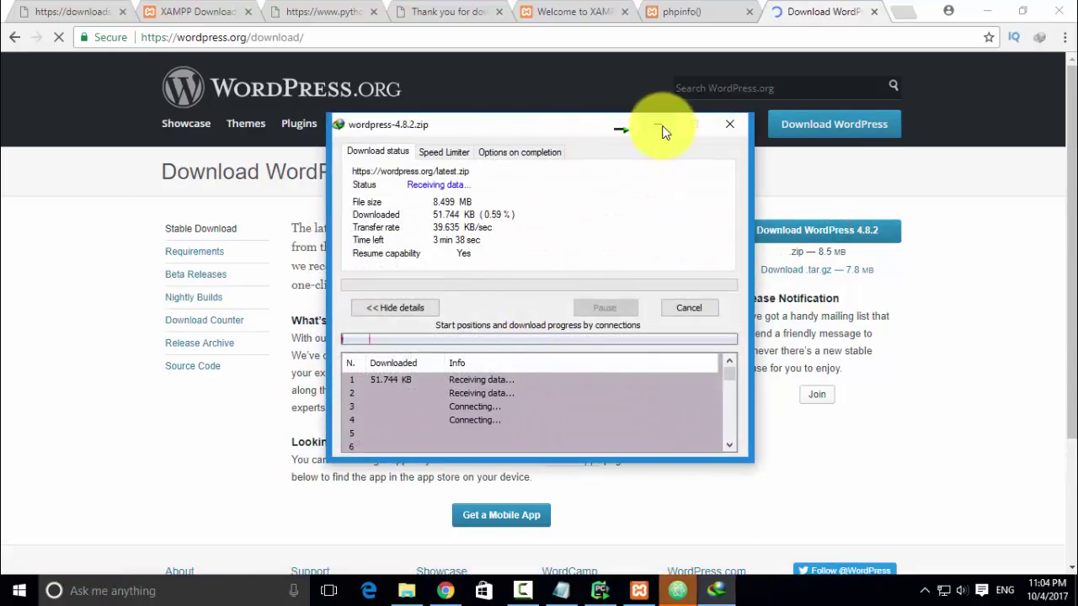
{"action": "left_click", "coordinate": [658, 124]}
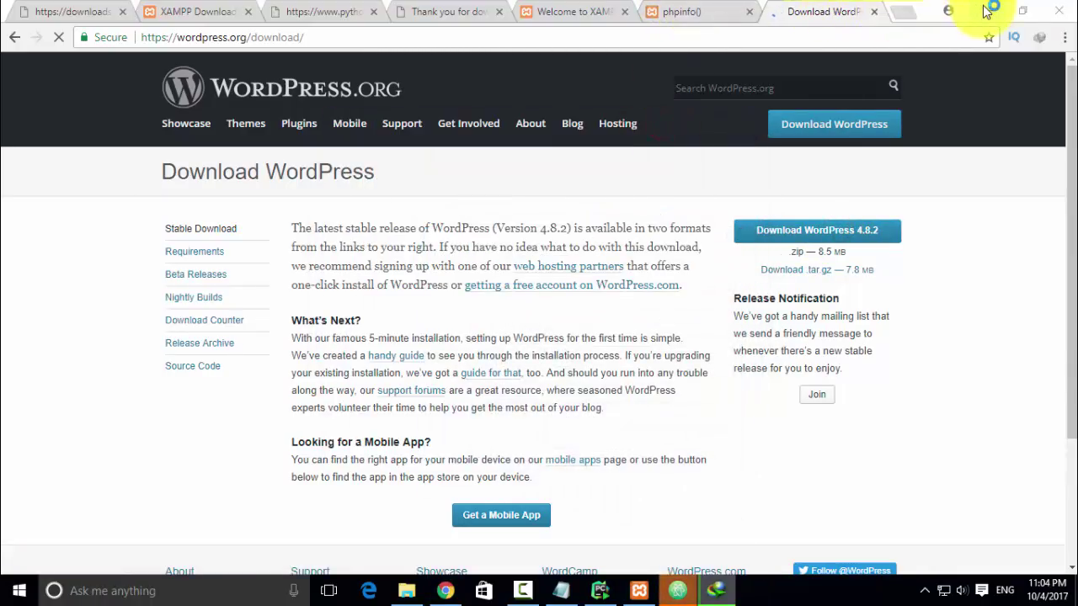
{"action": "left_click", "coordinate": [987, 11]}
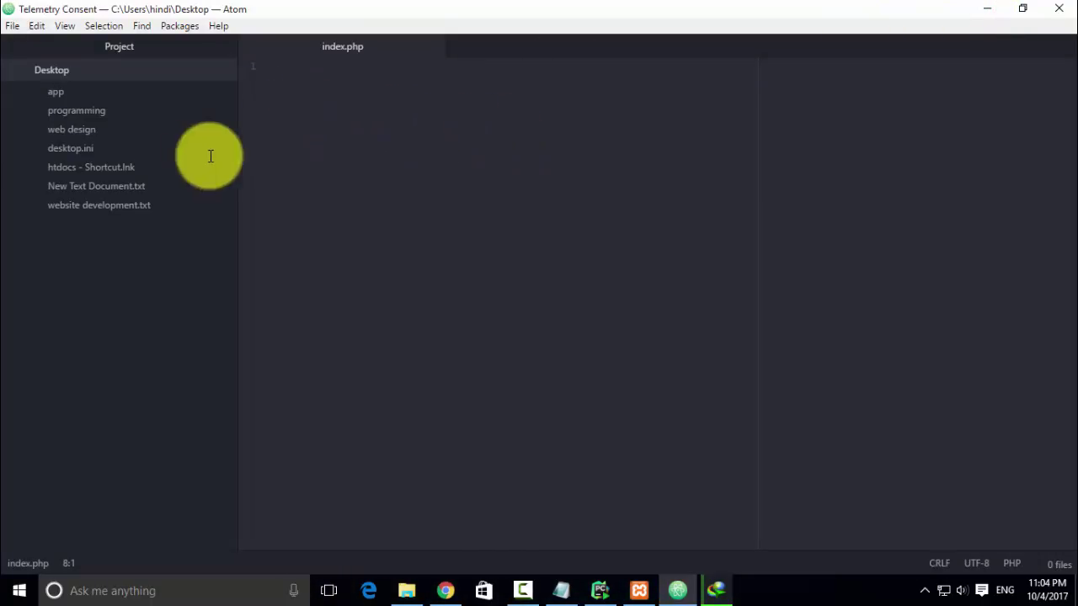
- Open the hindidevtuts folder from Desktop > htdocs as the Atom project
{"action": "left_click", "coordinate": [13, 27]}
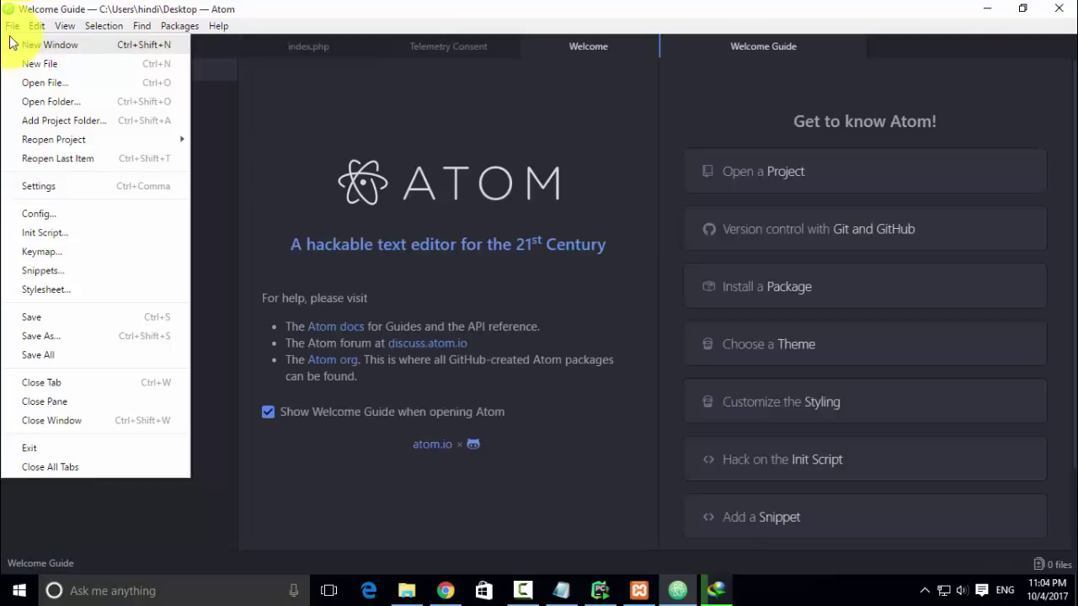
{"action": "left_click", "coordinate": [46, 101]}
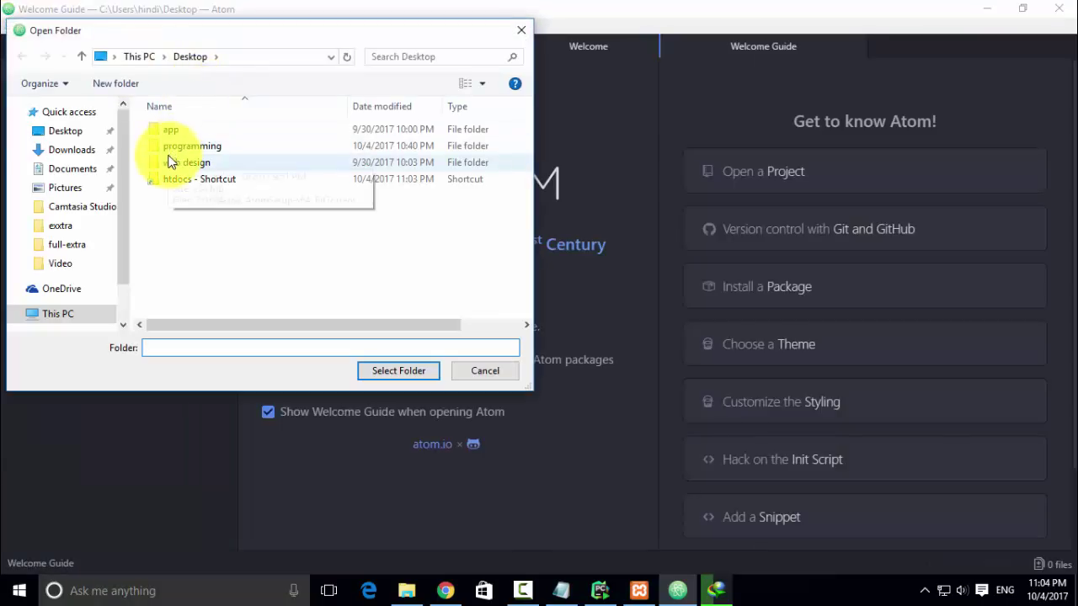
{"action": "left_click", "coordinate": [74, 133]}
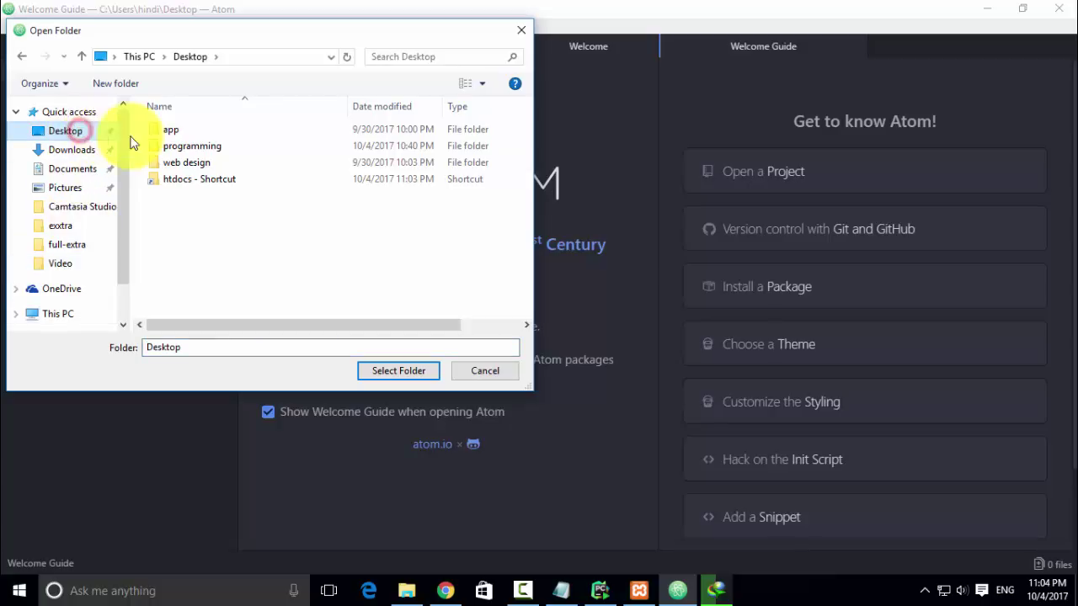
{"action": "double_click", "coordinate": [183, 185]}
{"action": "left_click", "coordinate": [182, 146]}
{"action": "left_click", "coordinate": [401, 372]}
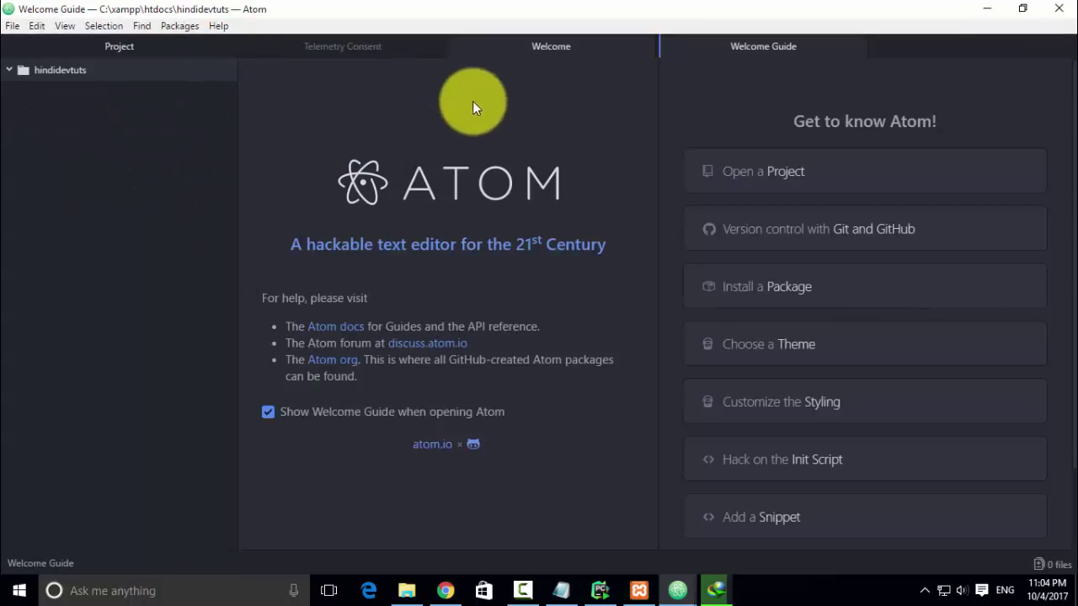
- Close the Welcome, Welcome Guide and Telemetry Consent tabs and narrow the project sidebar
{"action": "left_click", "coordinate": [642, 47]}
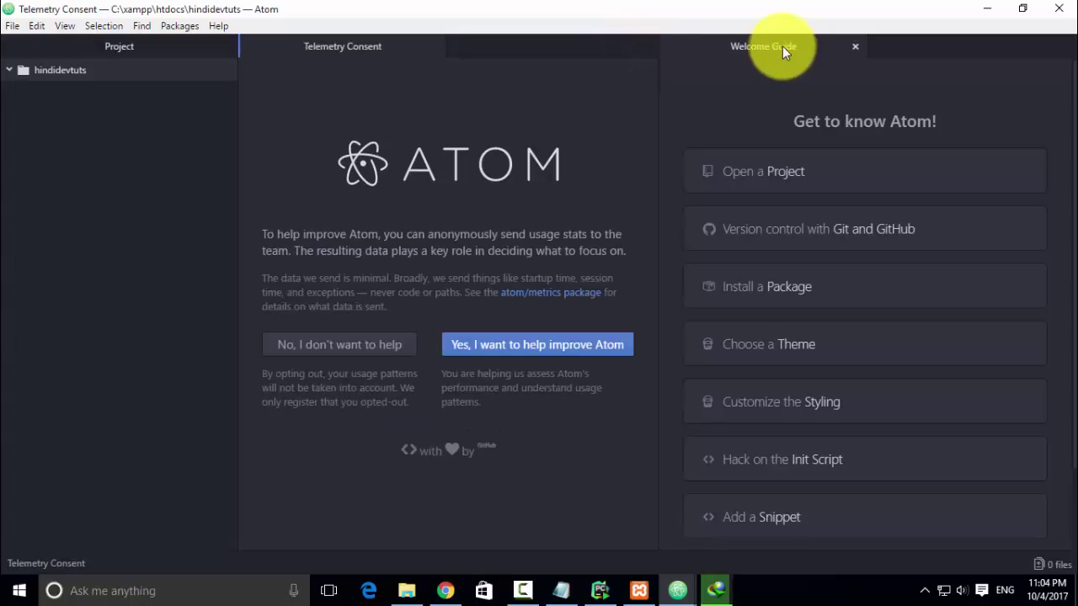
{"action": "left_click", "coordinate": [857, 45]}
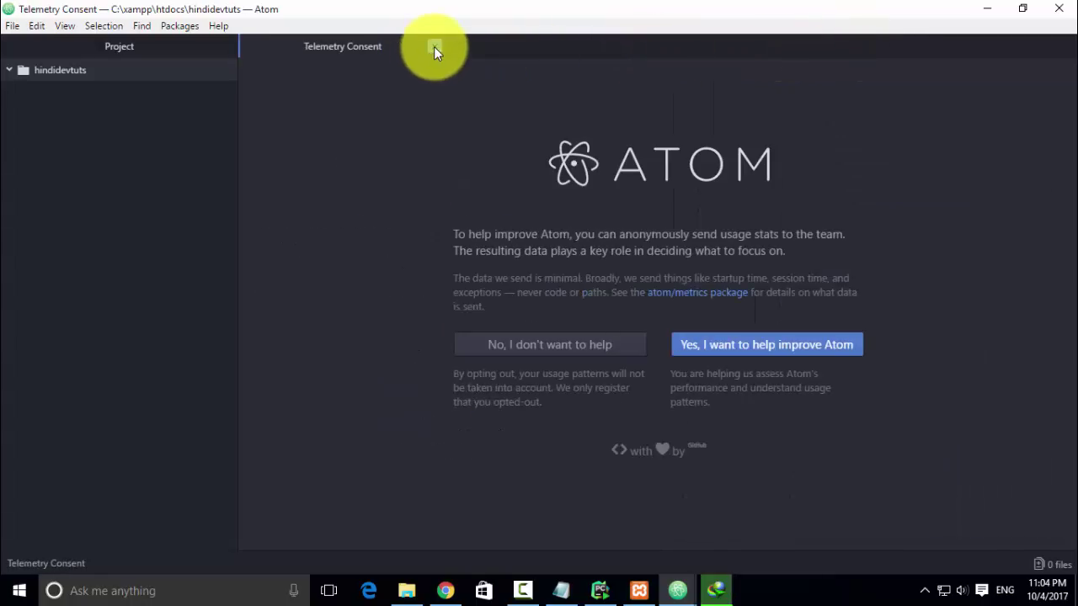
{"action": "left_click", "coordinate": [434, 46]}
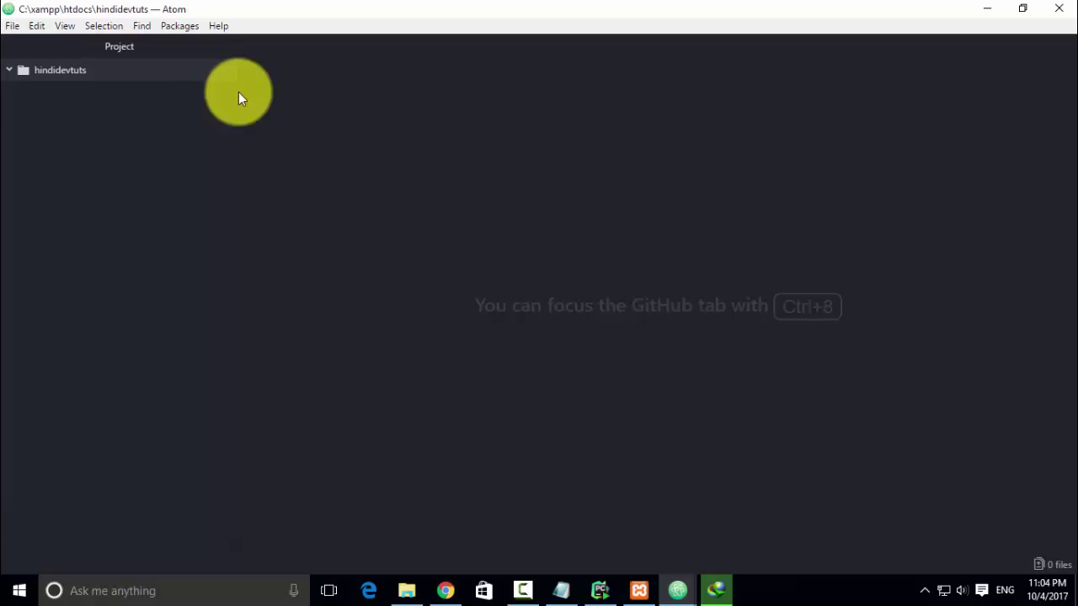
{"action": "left_click_drag", "start_coordinate": [236, 98], "coordinate": [141, 106]}
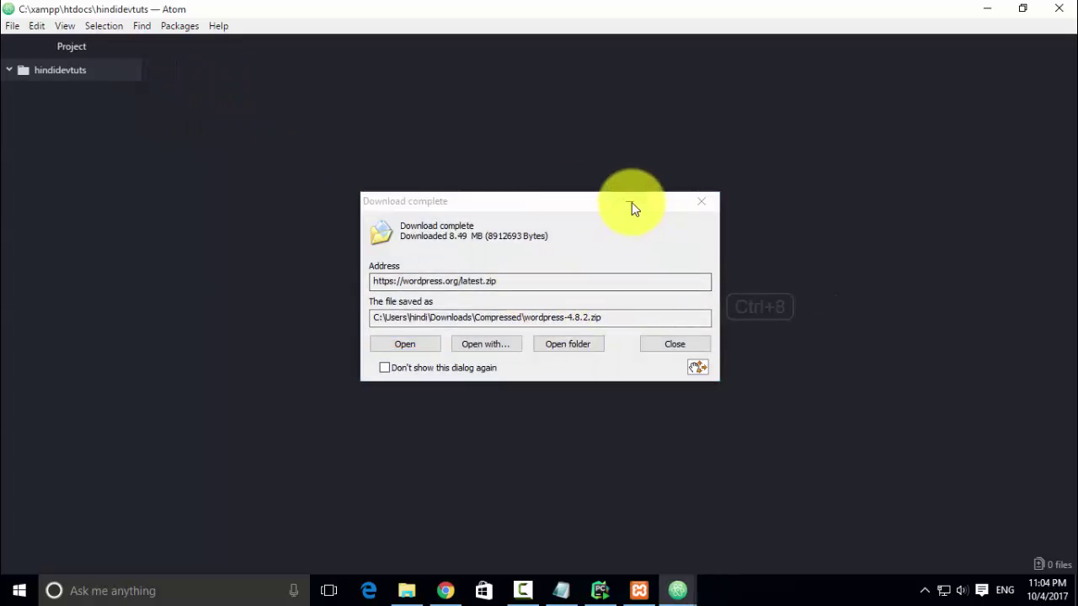
- Create a new file index.php in the hindidevtuts folder
{"action": "left_click", "coordinate": [630, 202]}
{"action": "right_click", "coordinate": [79, 77]}
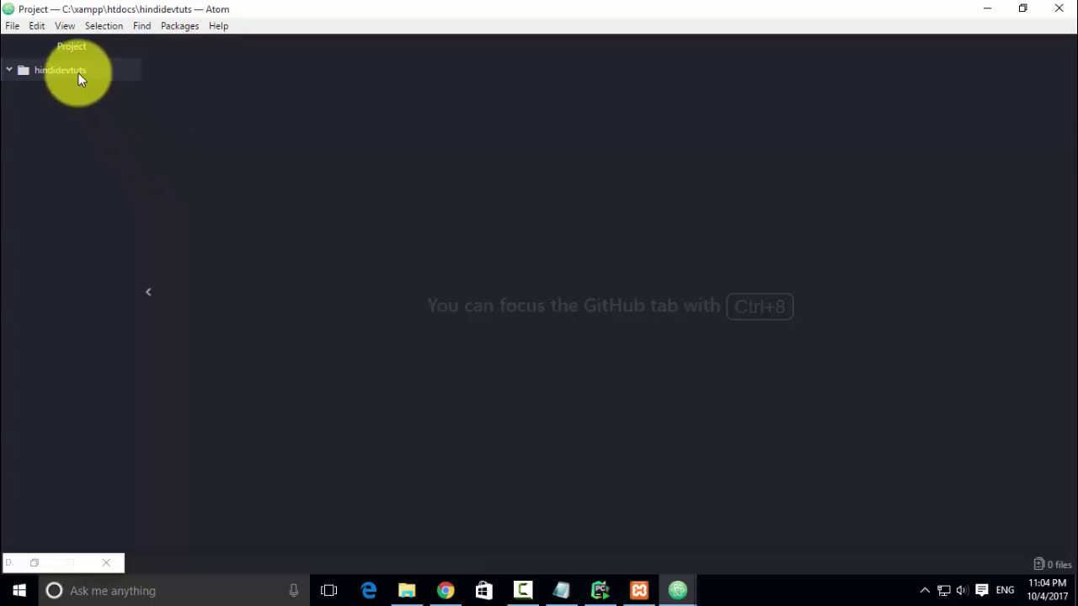
{"action": "left_click", "coordinate": [97, 81]}
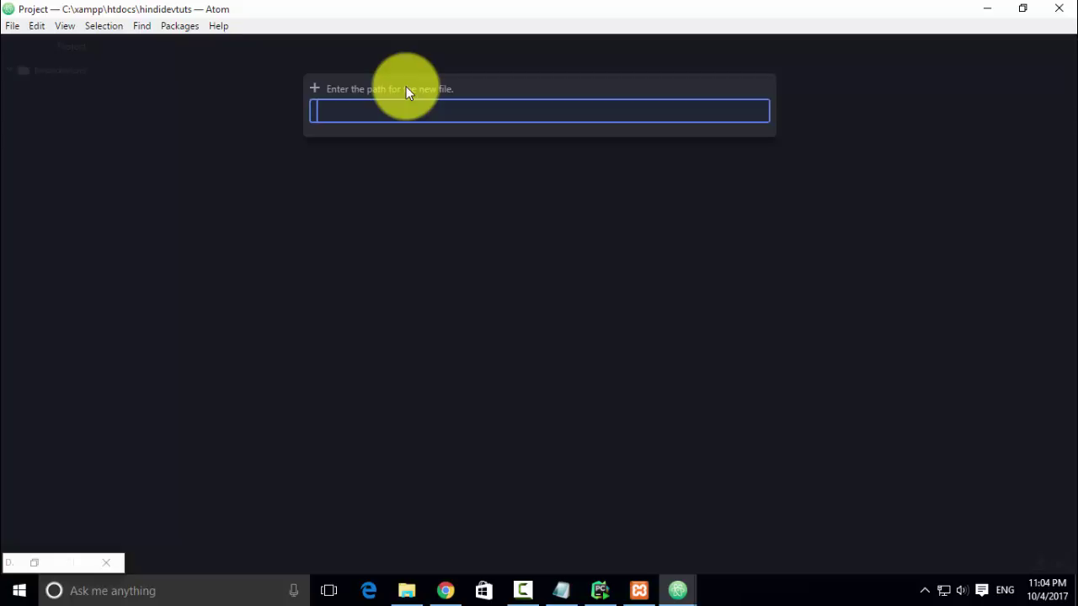
{"action": "type", "text": "index.php"}
{"action": "key", "text": "Return"}
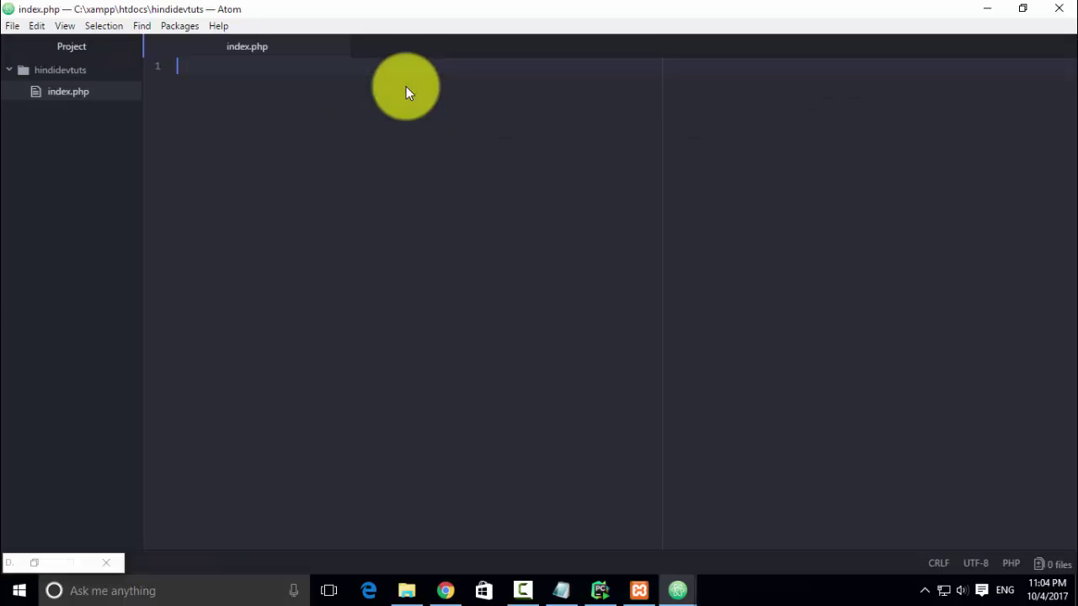
- Write <?php echo "hello from php" ?> in index.php
{"action": "type", "text": "<php"}
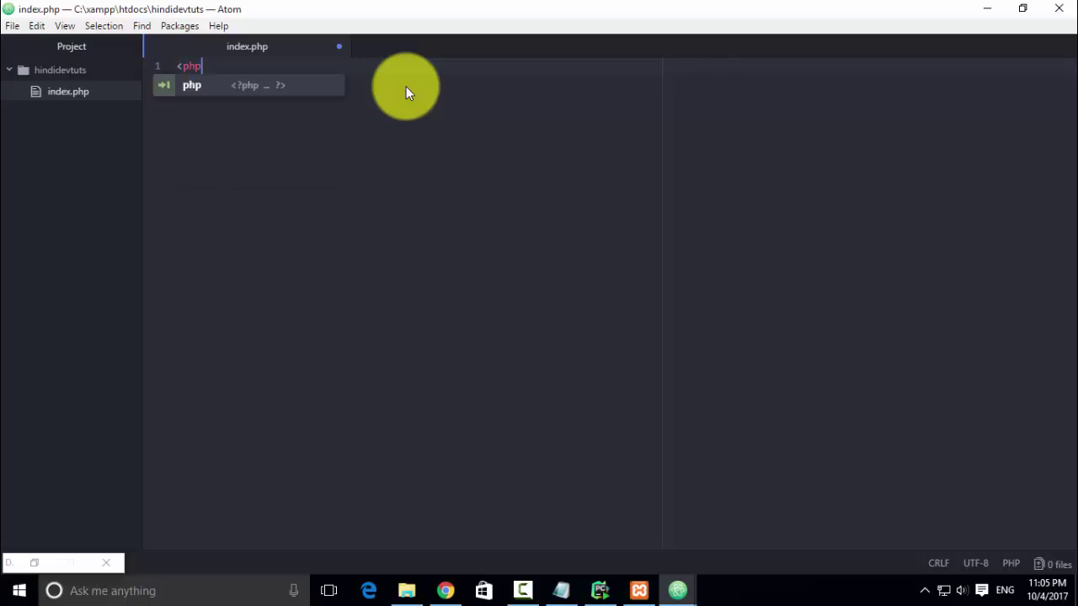
{"action": "key", "text": "BackSpace"}
{"action": "key", "text": "BackSpace"}
{"action": "key", "text": "BackSpace"}
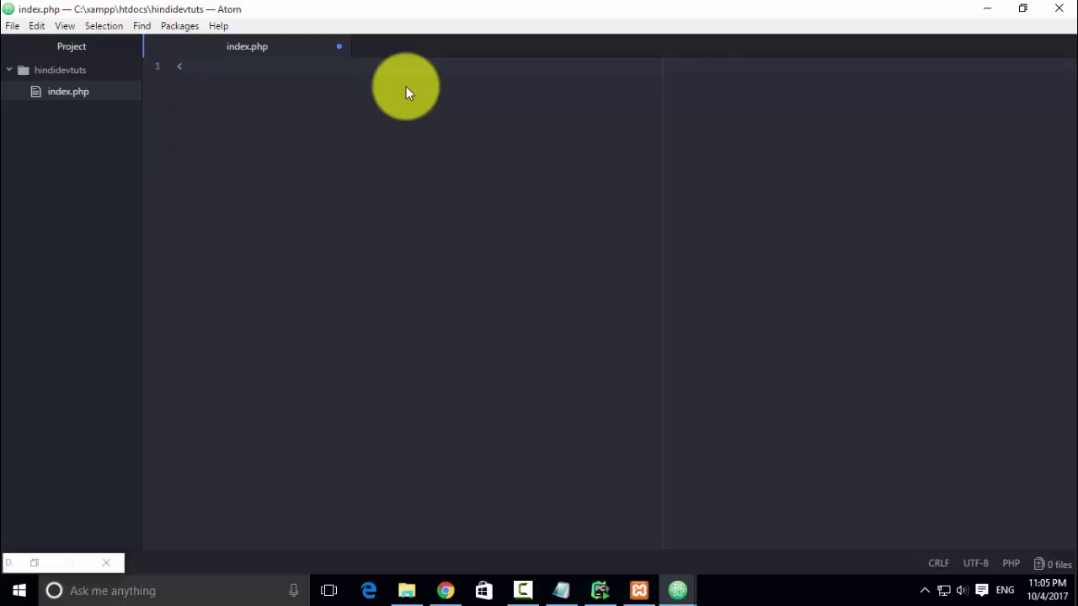
{"action": "type", "text": "?php"}
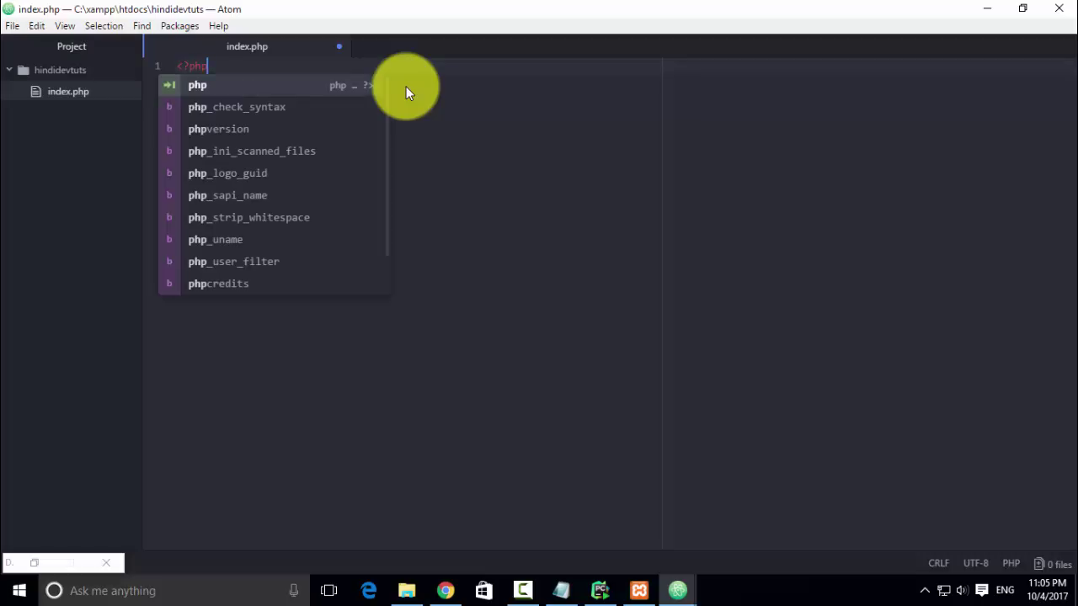
{"action": "key", "text": "Tab"}
{"action": "key", "text": "Return"}
{"action": "key", "text": "Return"}
{"action": "key", "text": "Return"}
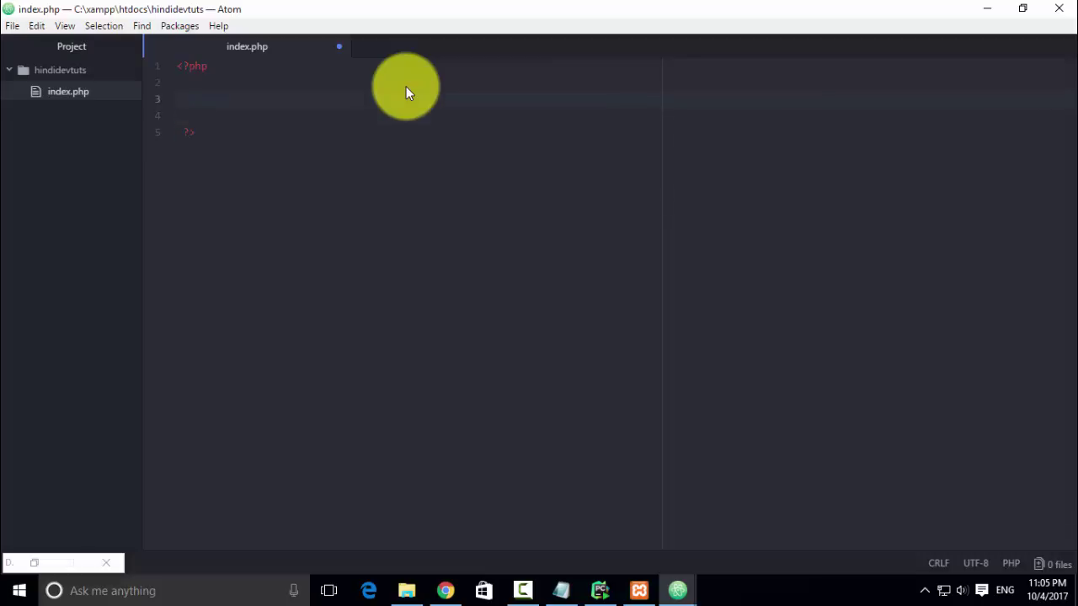
{"action": "type", "text": "echo"}
{"action": "type", "text": " \""}
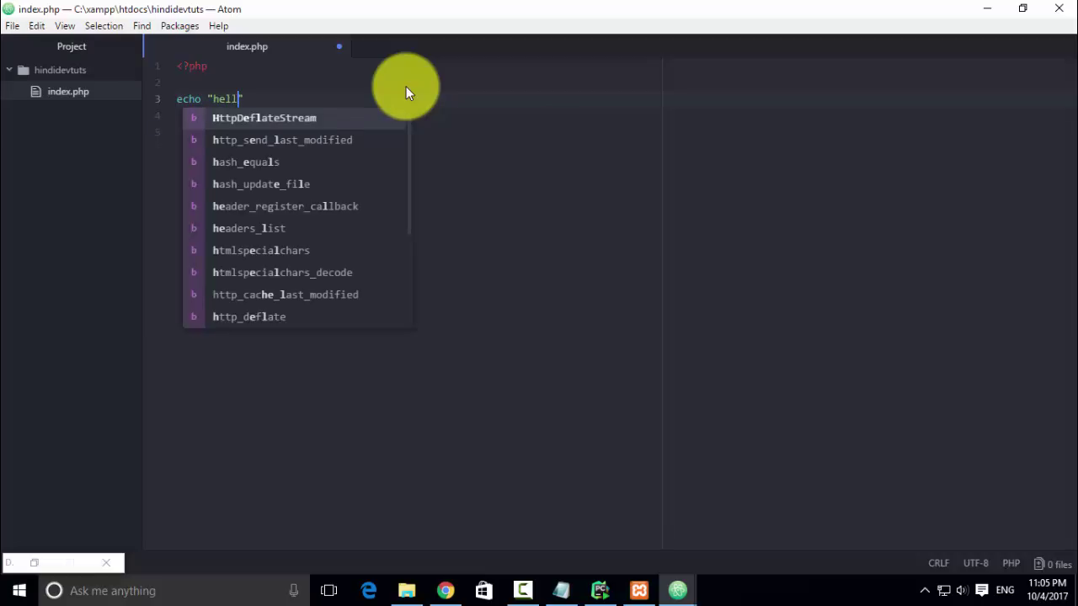
{"action": "type", "text": "hello from "}
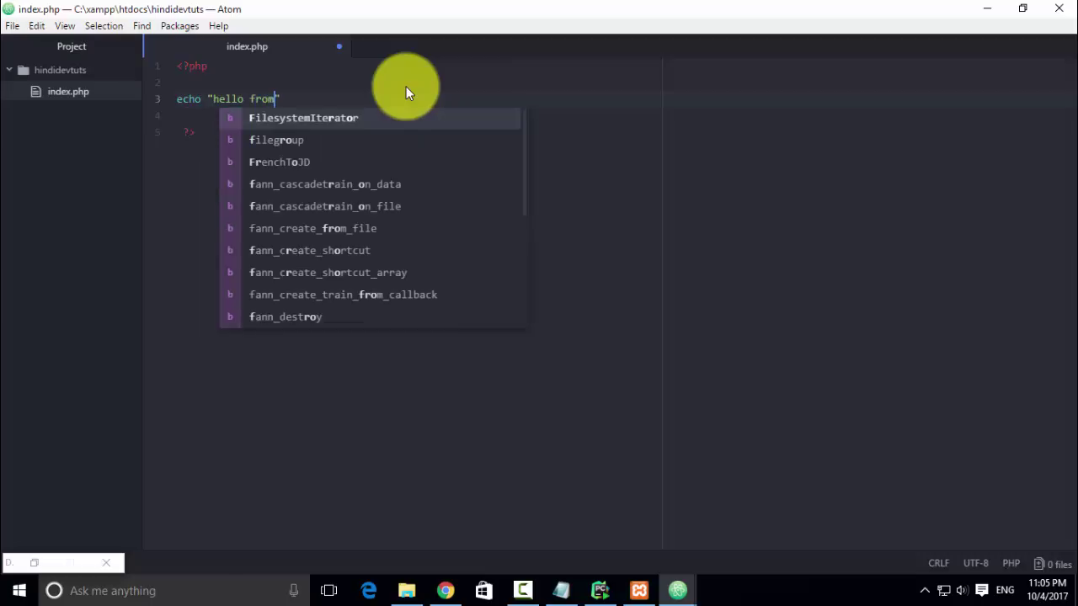
{"action": "type", "text": "php"}
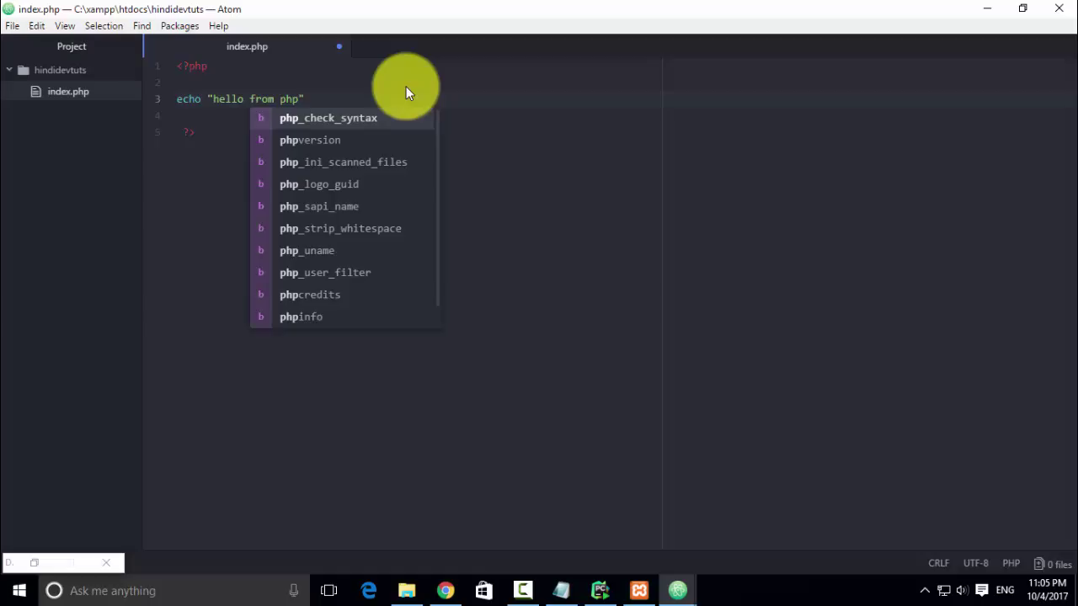
{"action": "left_click", "coordinate": [406, 86]}
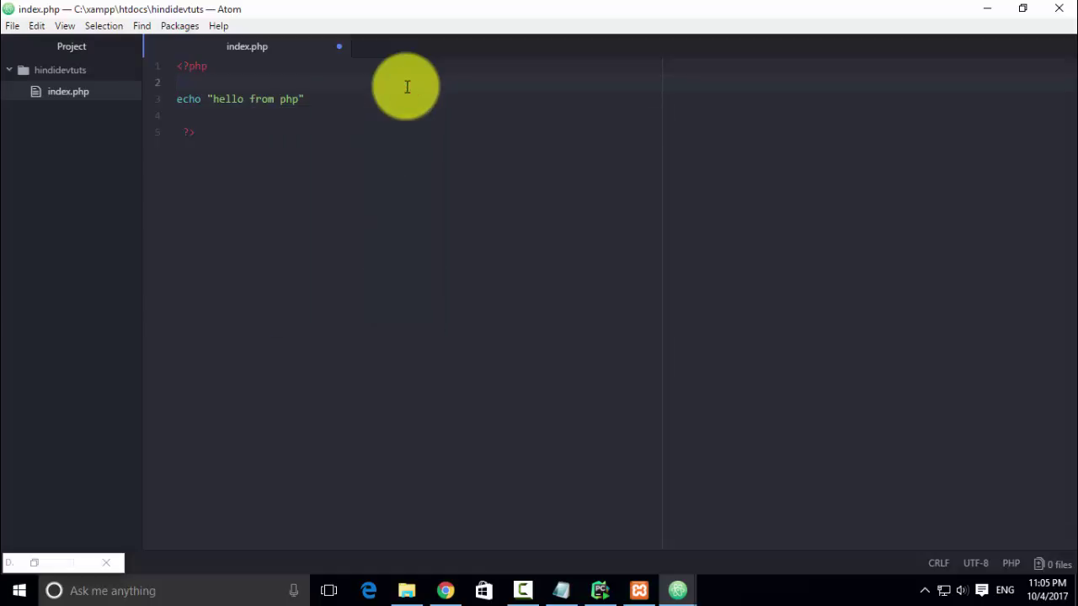
{"action": "left_click", "coordinate": [447, 590]}
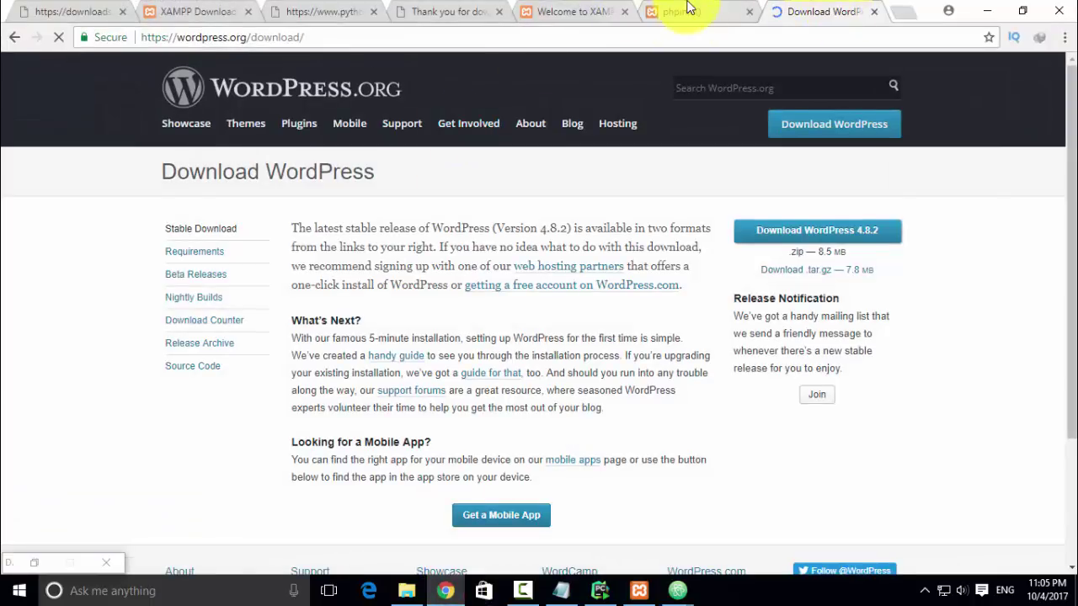
- Load localhost/hindidevtuts/ in the phpinfo tab and highlight the 'hello from php' output
{"action": "left_click", "coordinate": [691, 10]}
{"action": "left_click", "coordinate": [306, 39]}
{"action": "left_click_drag", "start_coordinate": [290, 39], "coordinate": [149, 37]}
{"action": "key", "text": "BackSpace"}
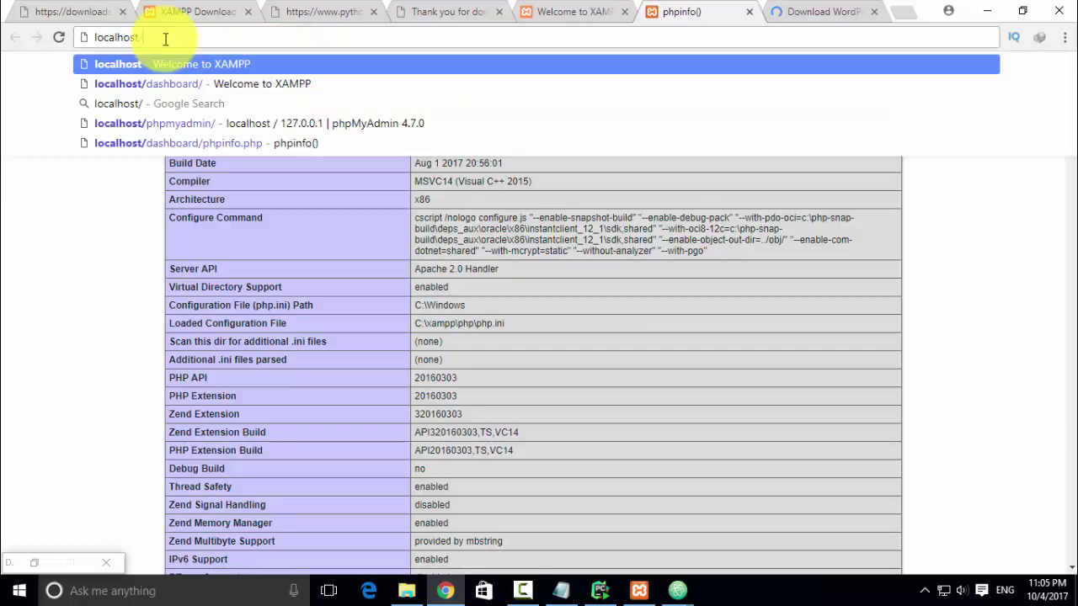
{"action": "type", "text": "h"}
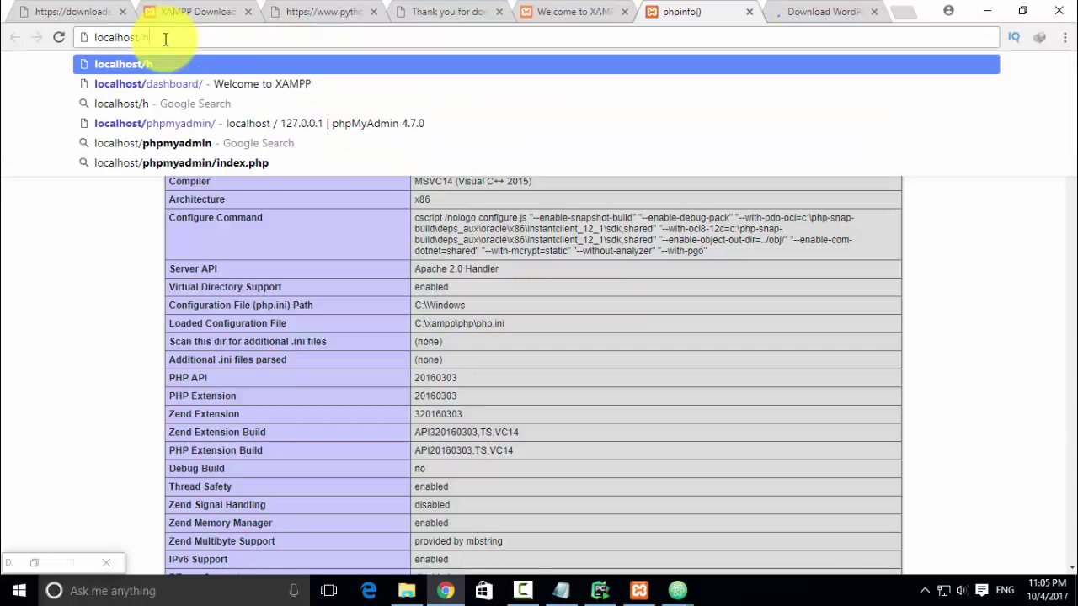
{"action": "type", "text": "indidevtuts"}
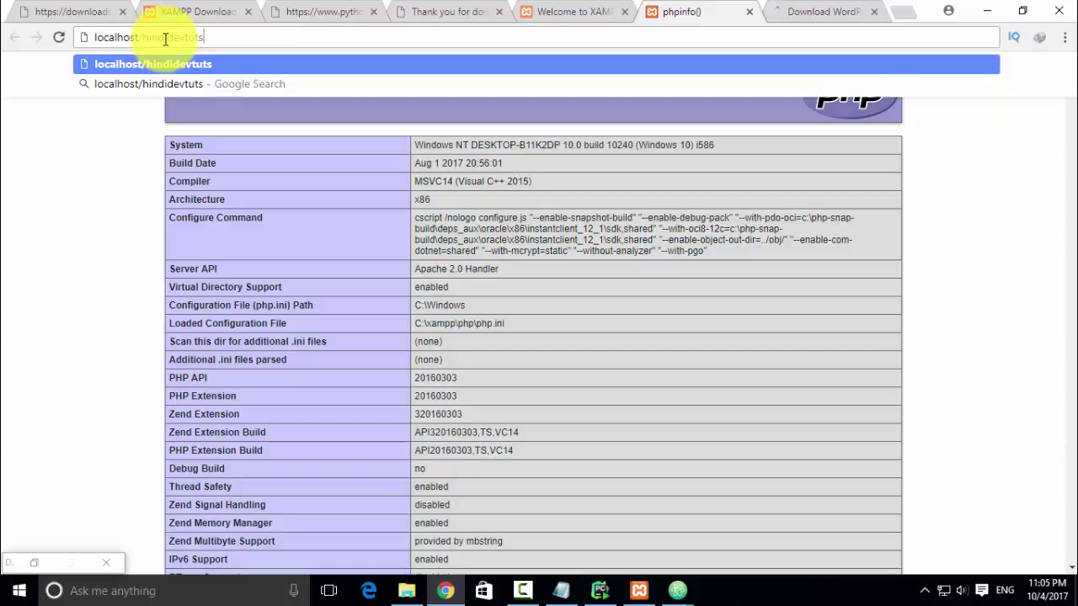
{"action": "type", "text": "/"}
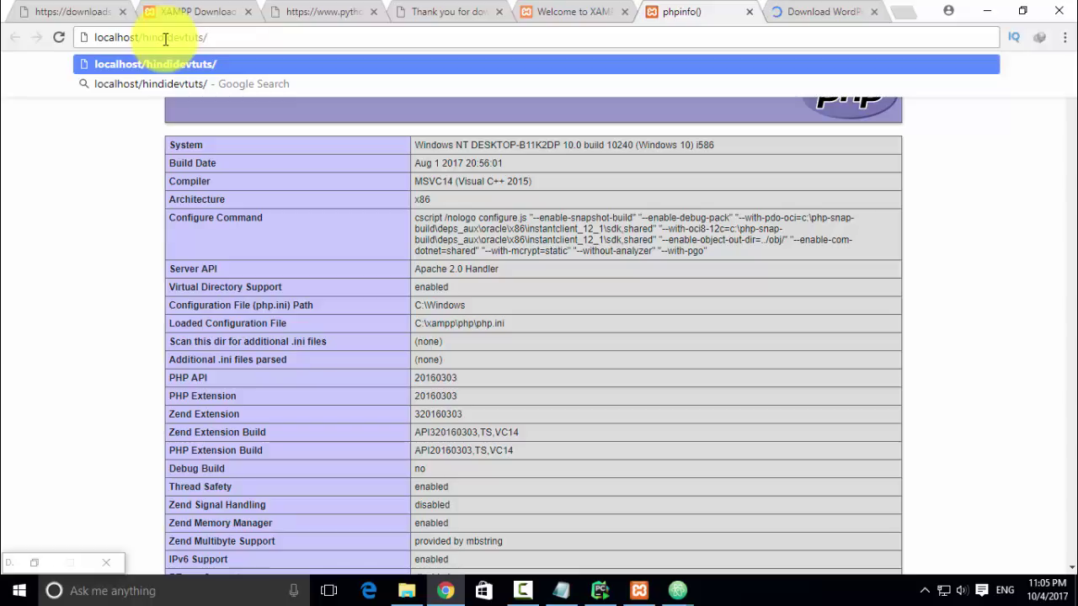
{"action": "key", "text": "Return"}
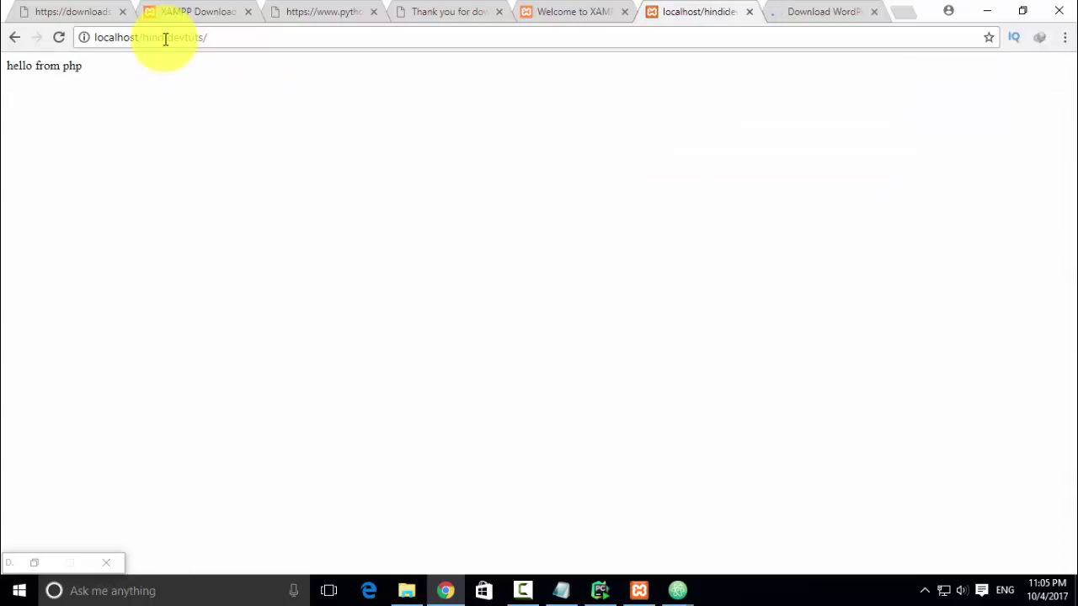
{"action": "left_click_drag", "start_coordinate": [82, 66], "coordinate": [8, 71]}
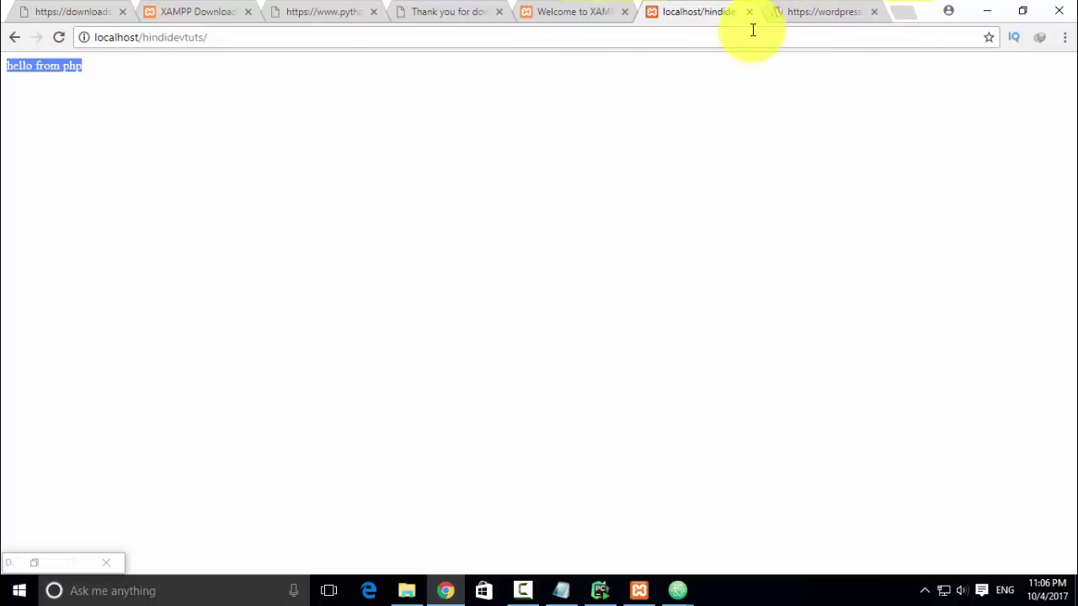
- Clear the screen: minimize Chrome and XAMPP, close Atom and the htdocs window
{"action": "left_click", "coordinate": [986, 10]}
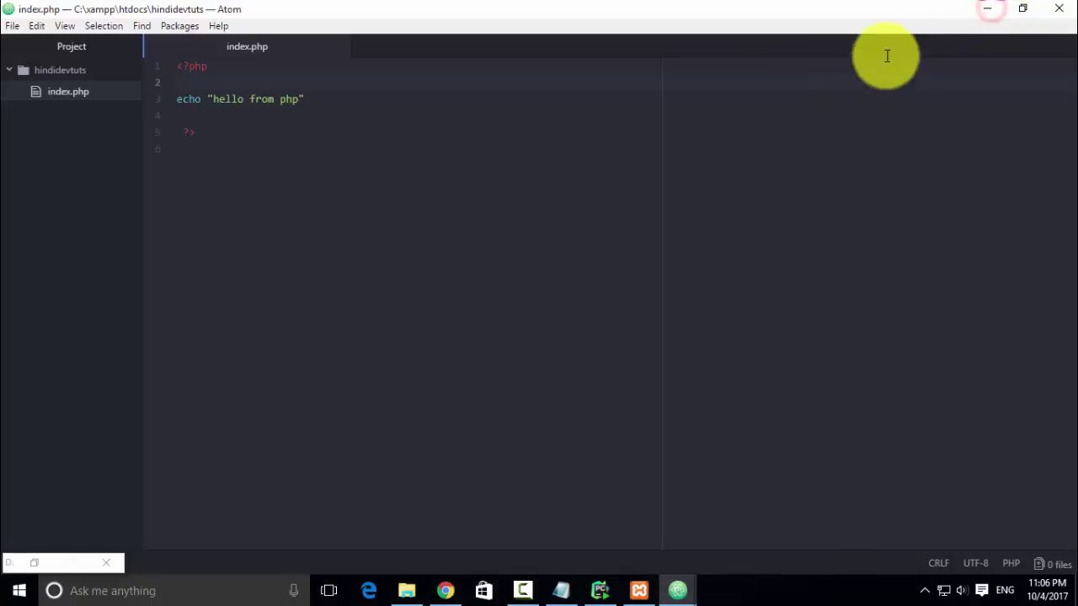
{"action": "left_click", "coordinate": [1058, 8]}
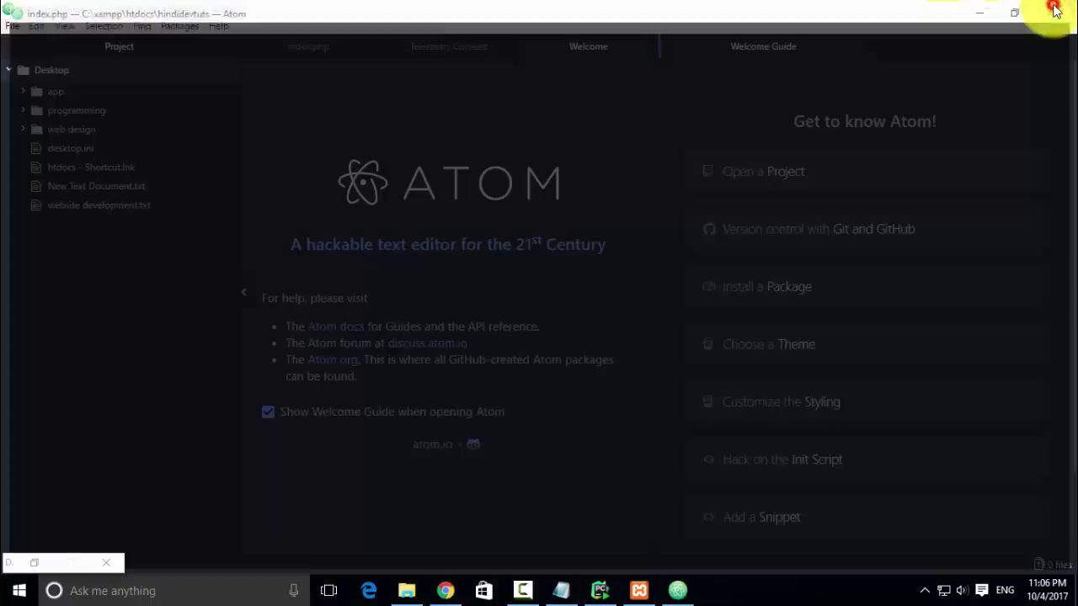
{"action": "left_click", "coordinate": [1058, 9]}
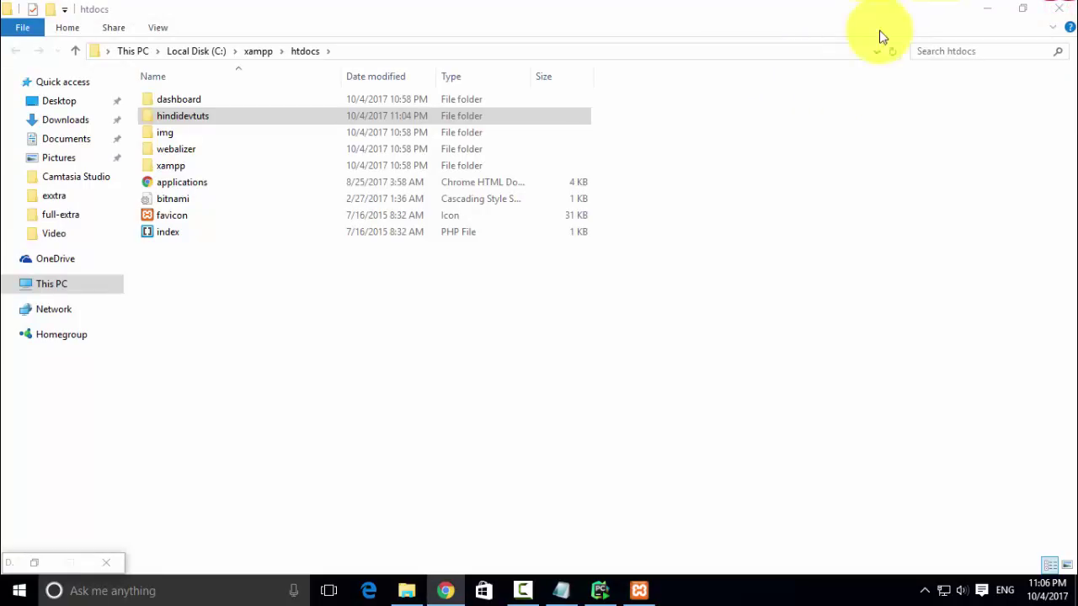
{"action": "left_click", "coordinate": [1060, 12]}
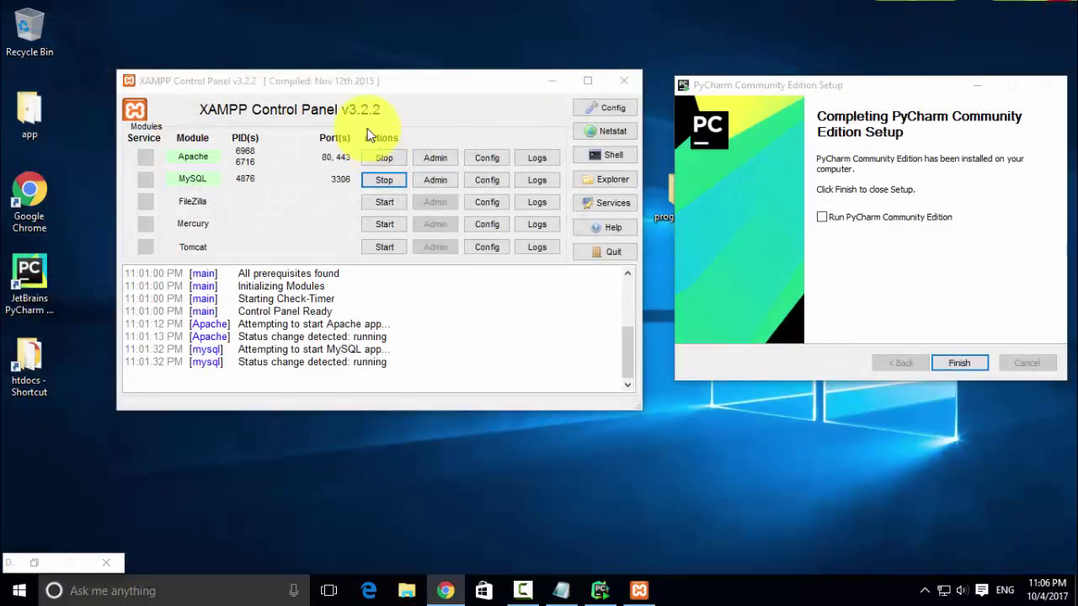
{"action": "left_click", "coordinate": [551, 81]}
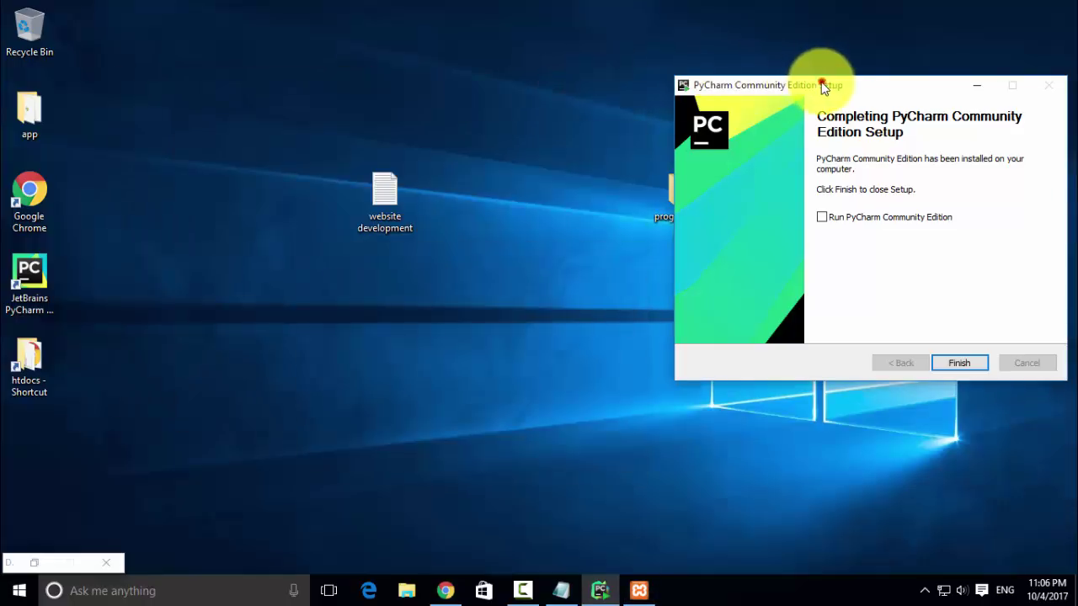
- Tick 'Run PyCharm Community Edition' and finish the PyCharm setup
{"action": "left_click_drag", "start_coordinate": [822, 87], "coordinate": [437, 80]}
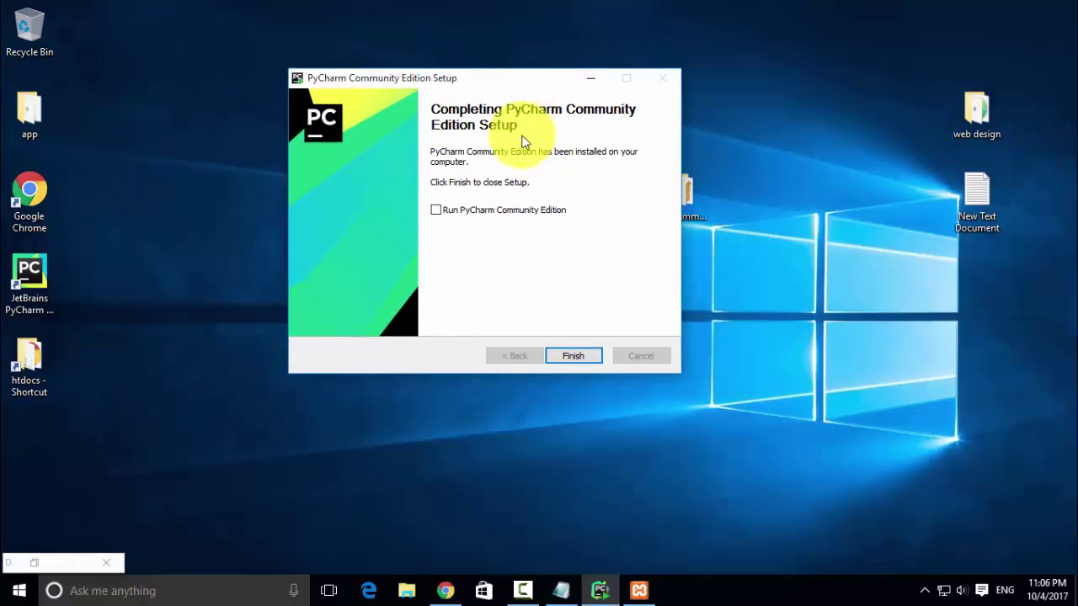
{"action": "left_click", "coordinate": [497, 213]}
{"action": "left_click", "coordinate": [569, 356]}
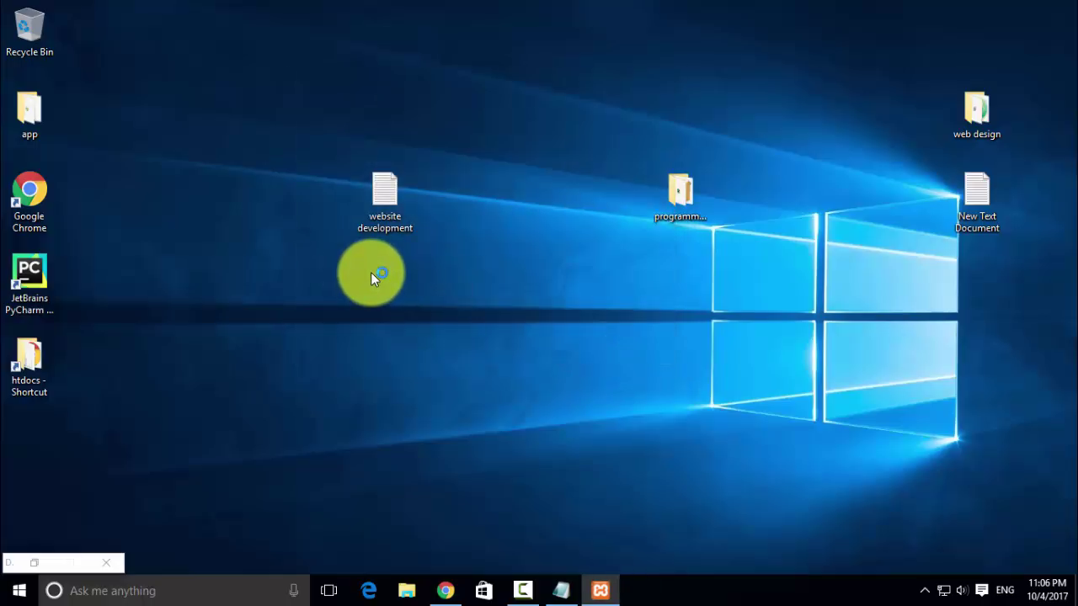
- Search 'pyth' and launch IDLE for Python 3.6
{"action": "left_click", "coordinate": [211, 591]}
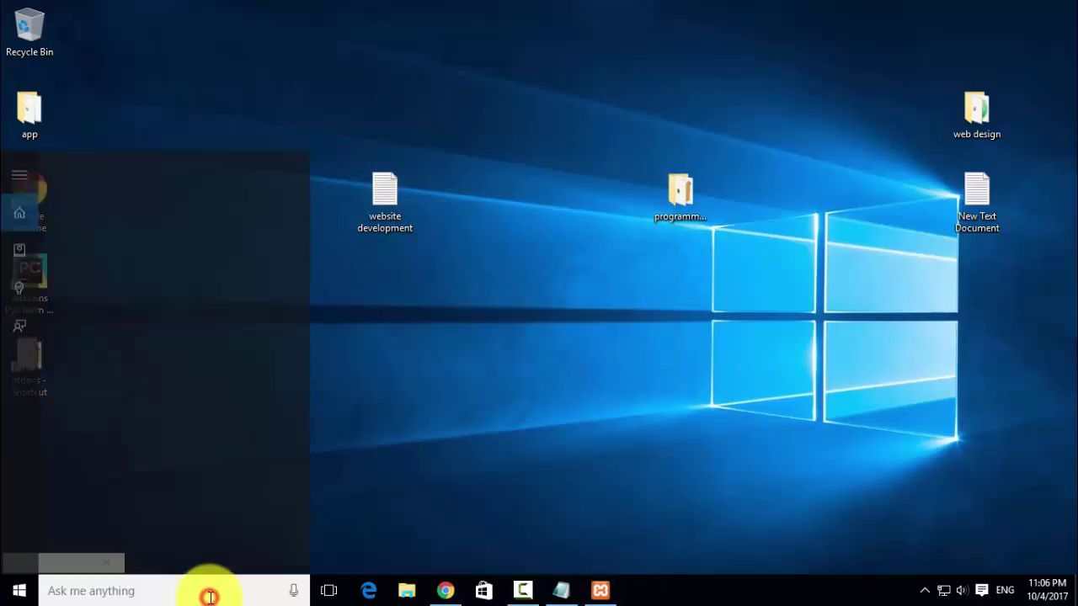
{"action": "type", "text": "pyth"}
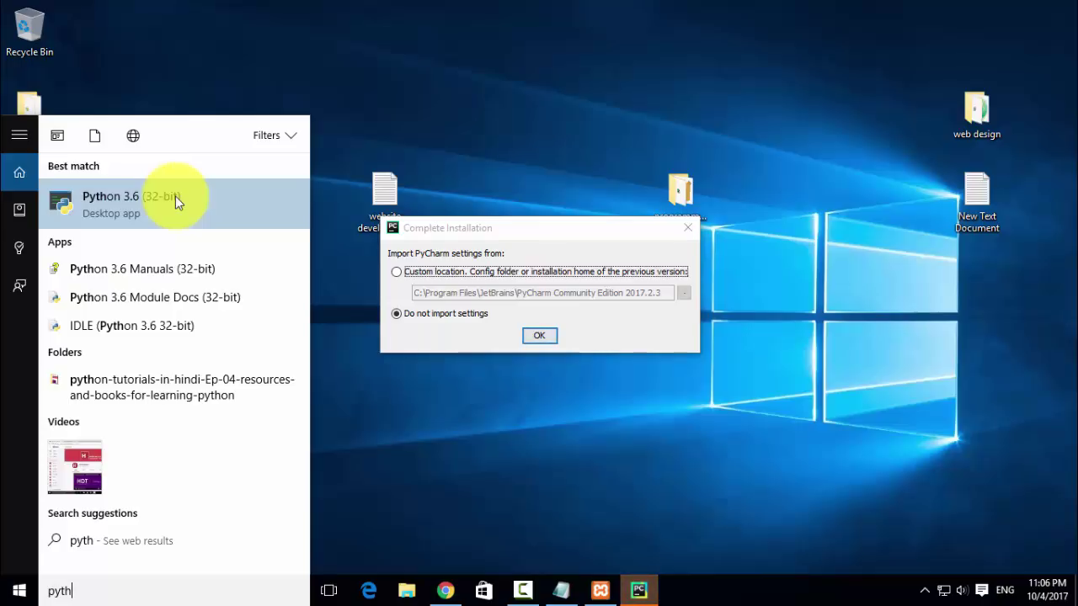
{"action": "left_click", "coordinate": [119, 325]}
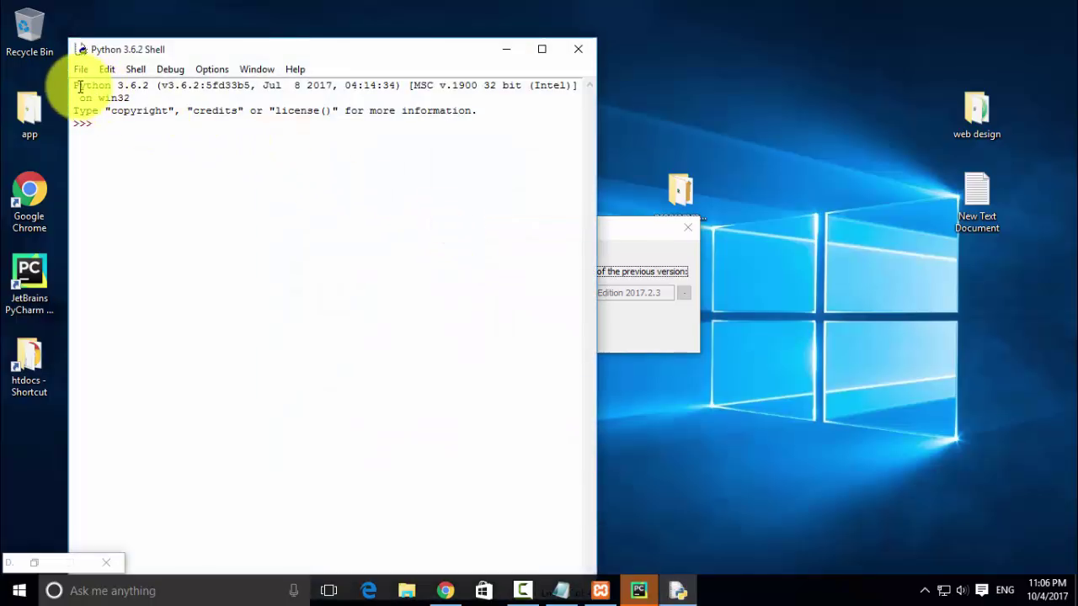
{"action": "left_click_drag", "start_coordinate": [73, 85], "coordinate": [155, 85]}
{"action": "left_click", "coordinate": [110, 121]}
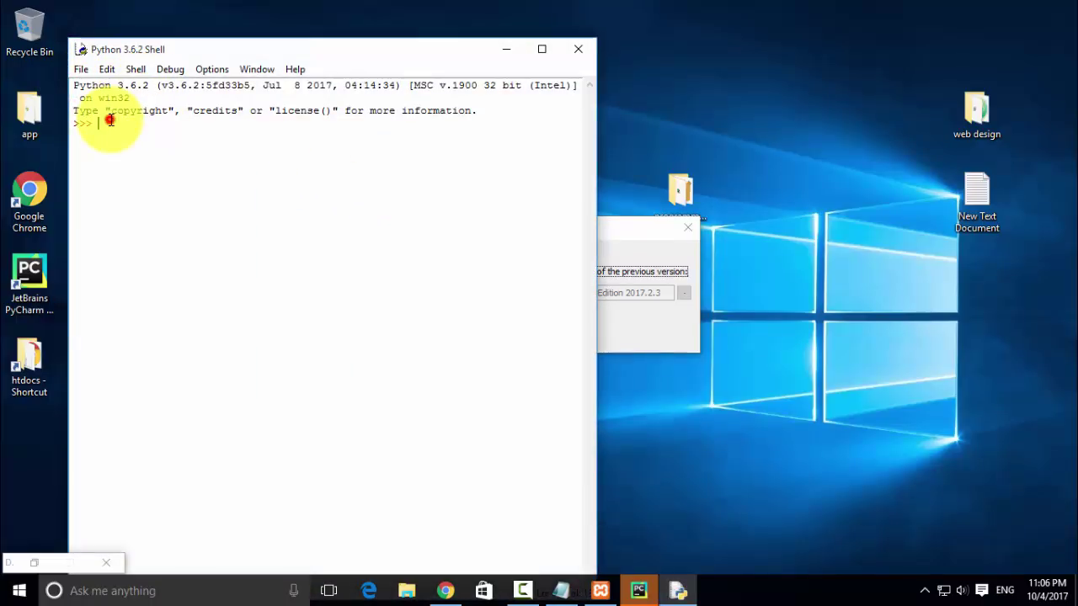
- Run print("hello from python") in the shell, check the output, then close IDLE
{"action": "type", "text": "pr"}
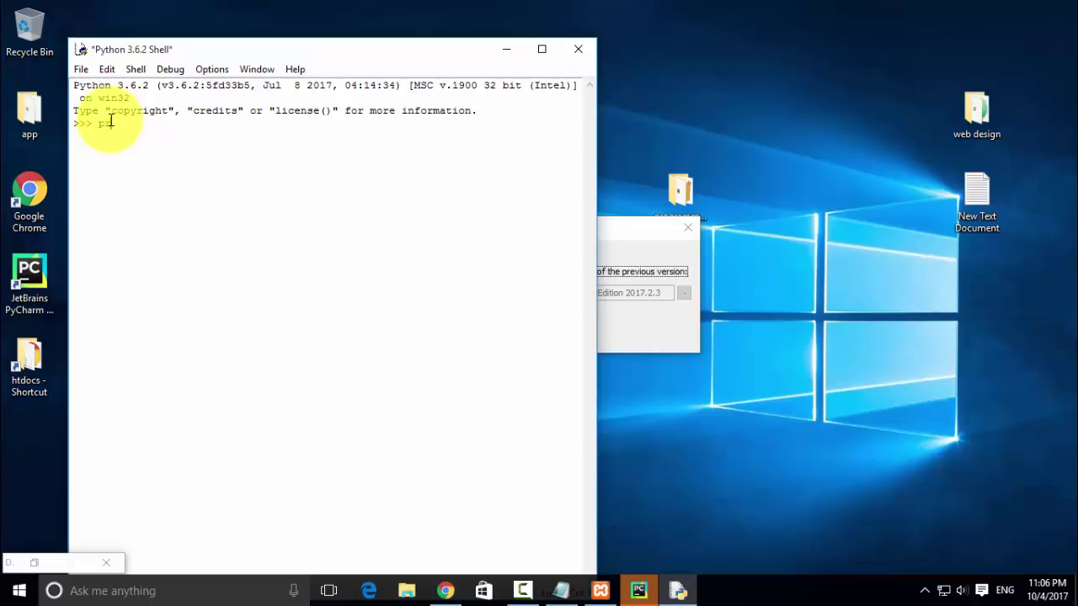
{"action": "type", "text": "int("}
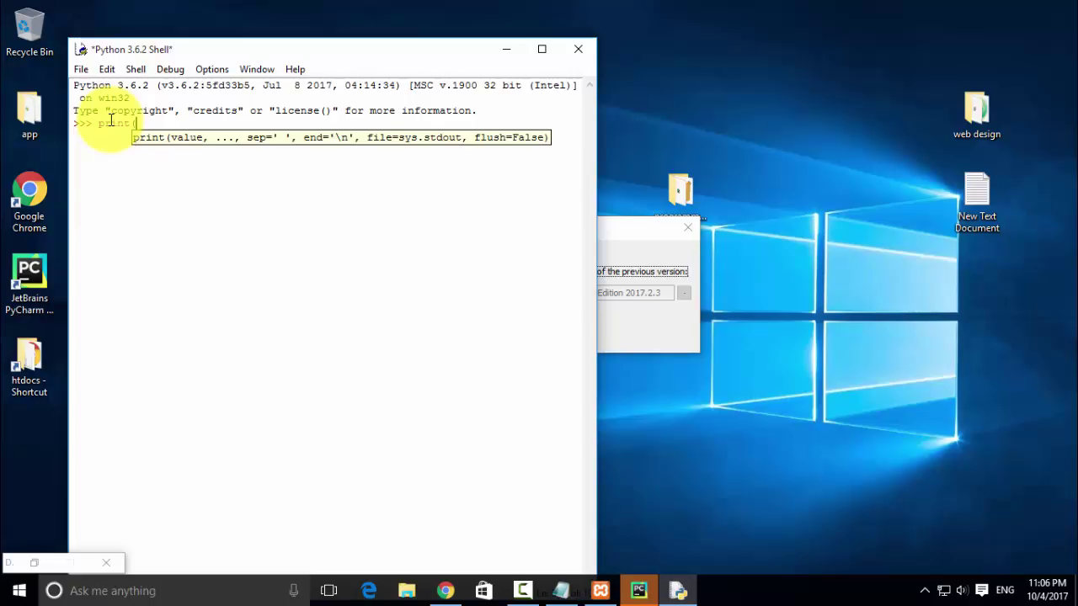
{"action": "type", "text": "'"}
{"action": "type", "text": "he"}
{"action": "type", "text": "llo "}
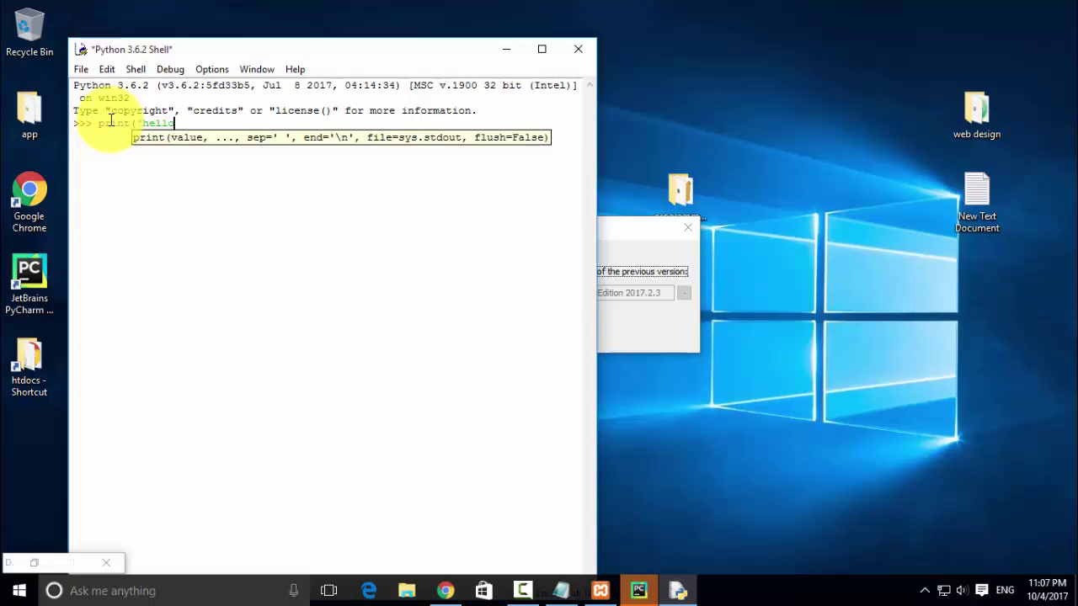
{"action": "type", "text": "from python\""}
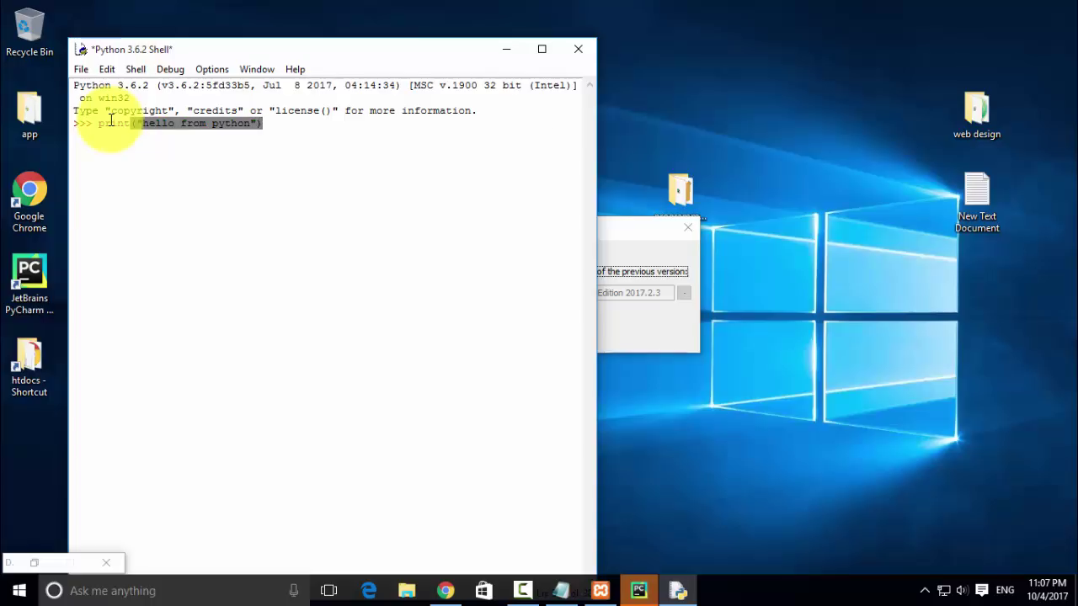
{"action": "key", "text": "Return"}
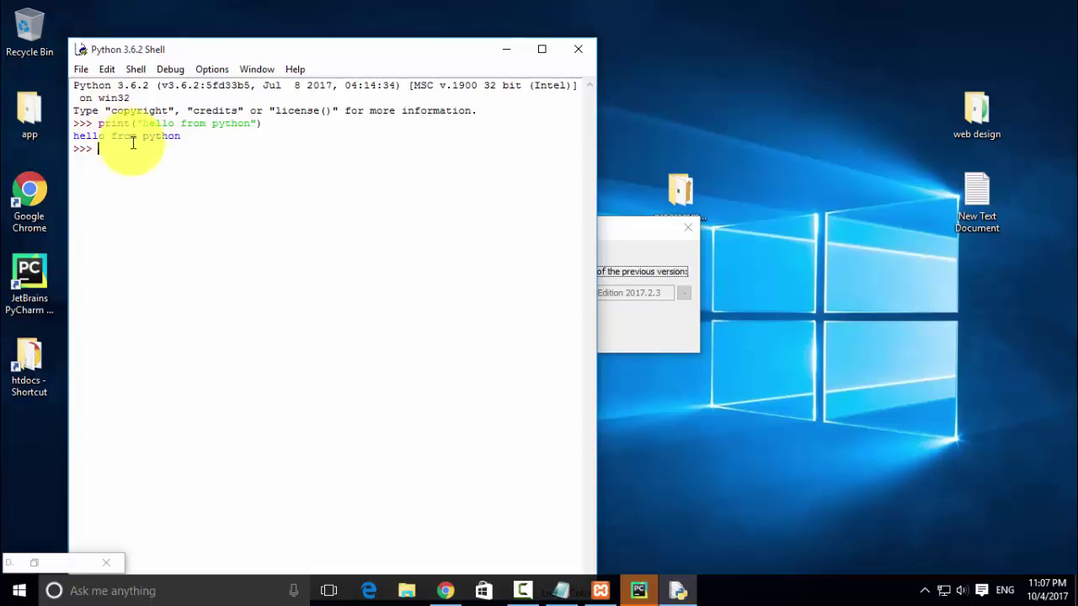
{"action": "left_click_drag", "start_coordinate": [182, 136], "coordinate": [73, 137]}
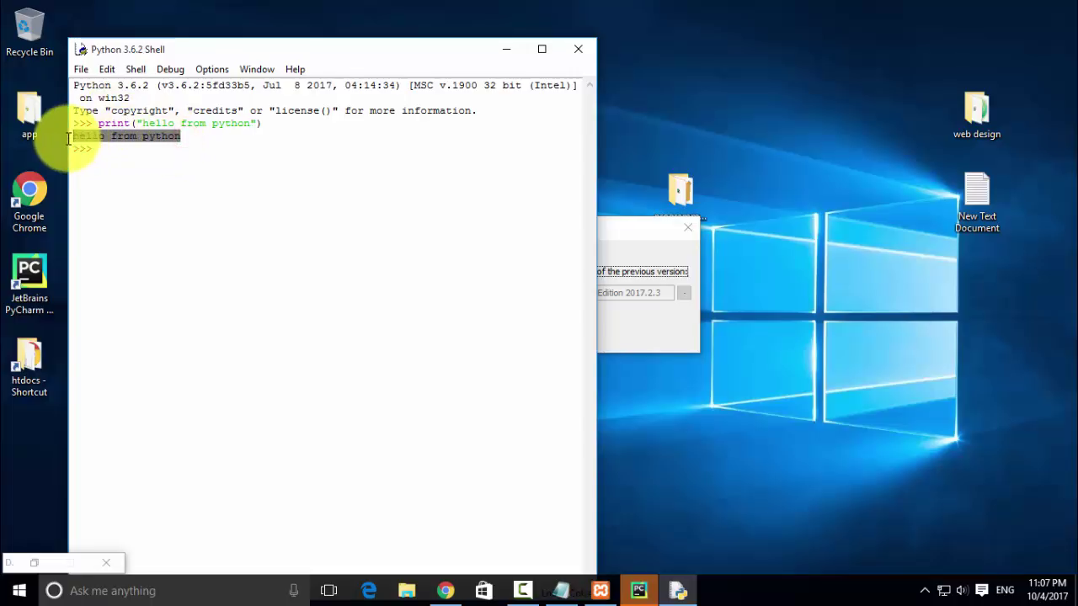
{"action": "left_click", "coordinate": [112, 152]}
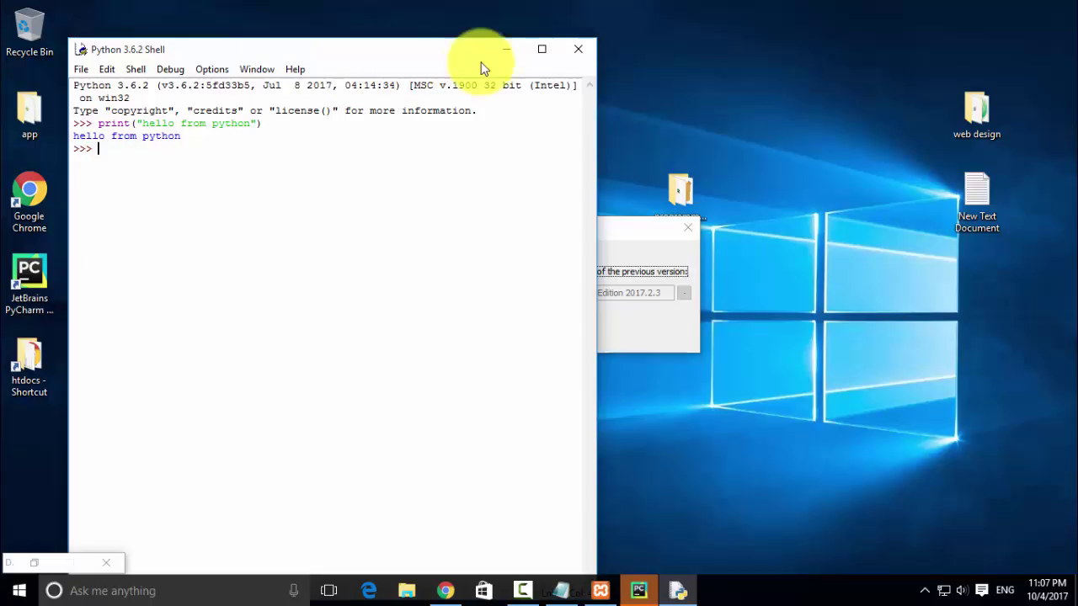
{"action": "left_click", "coordinate": [578, 51]}
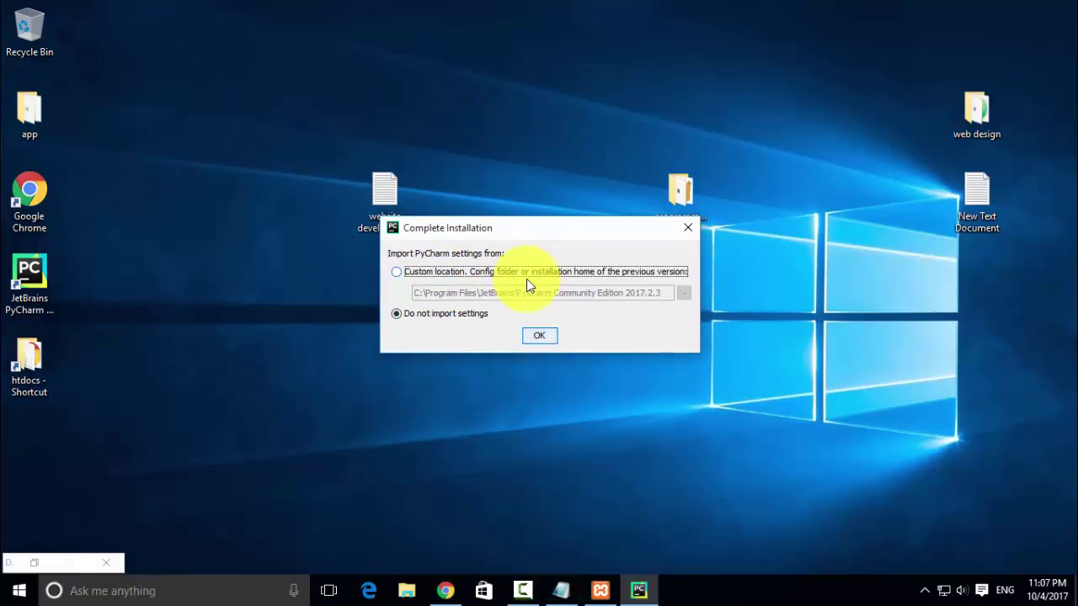
- Skip importing settings, accept the privacy policy and keep the default initial configuration
{"action": "left_click", "coordinate": [535, 335]}
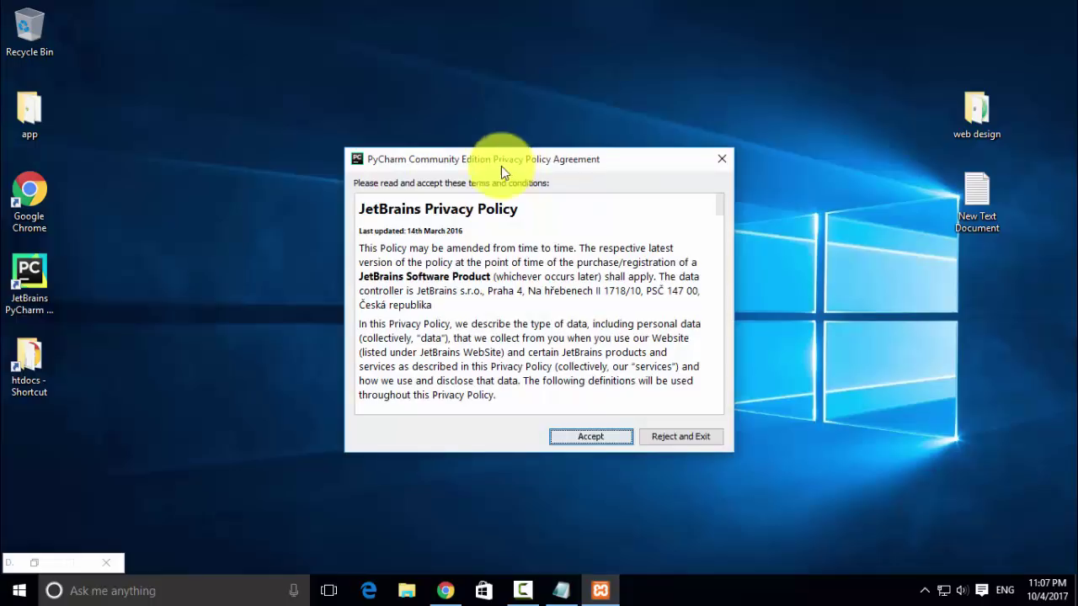
{"action": "left_click", "coordinate": [580, 437]}
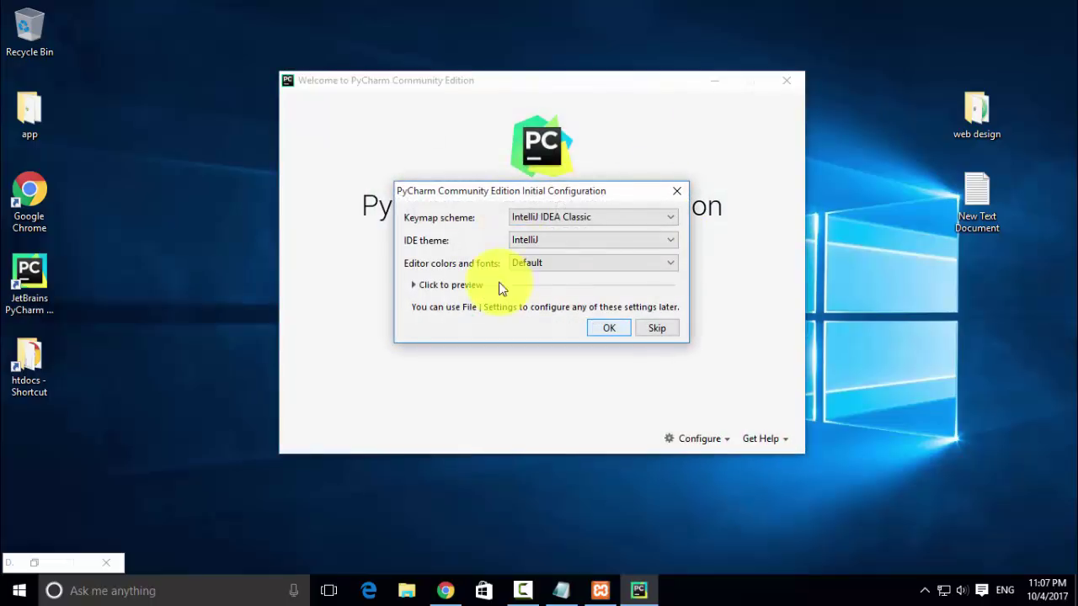
{"action": "left_click", "coordinate": [611, 328]}
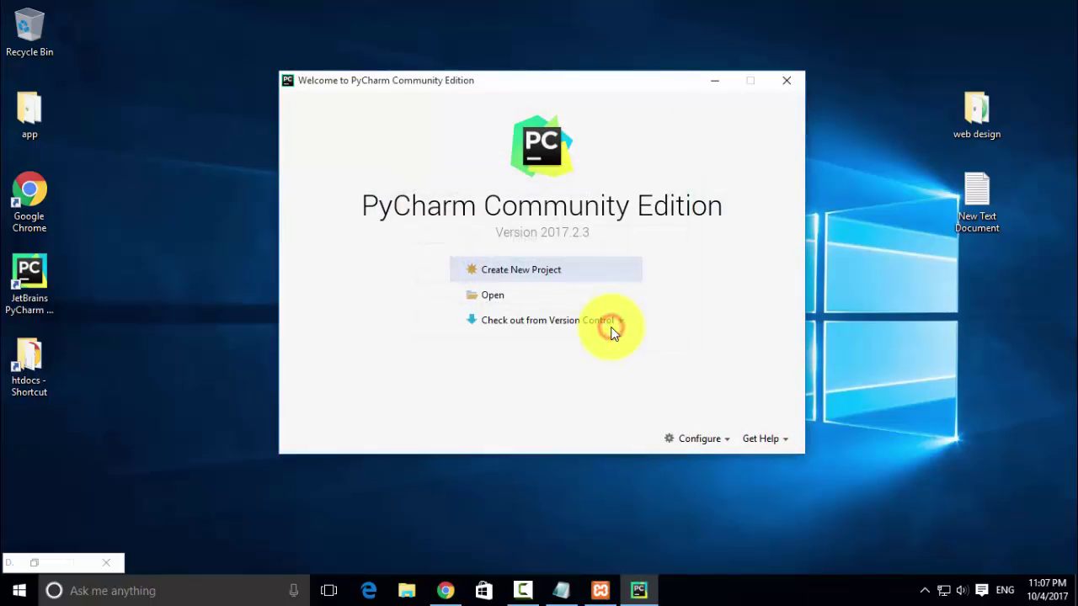
- Create a new project named hdt in PycharmProjects
{"action": "left_click", "coordinate": [515, 272]}
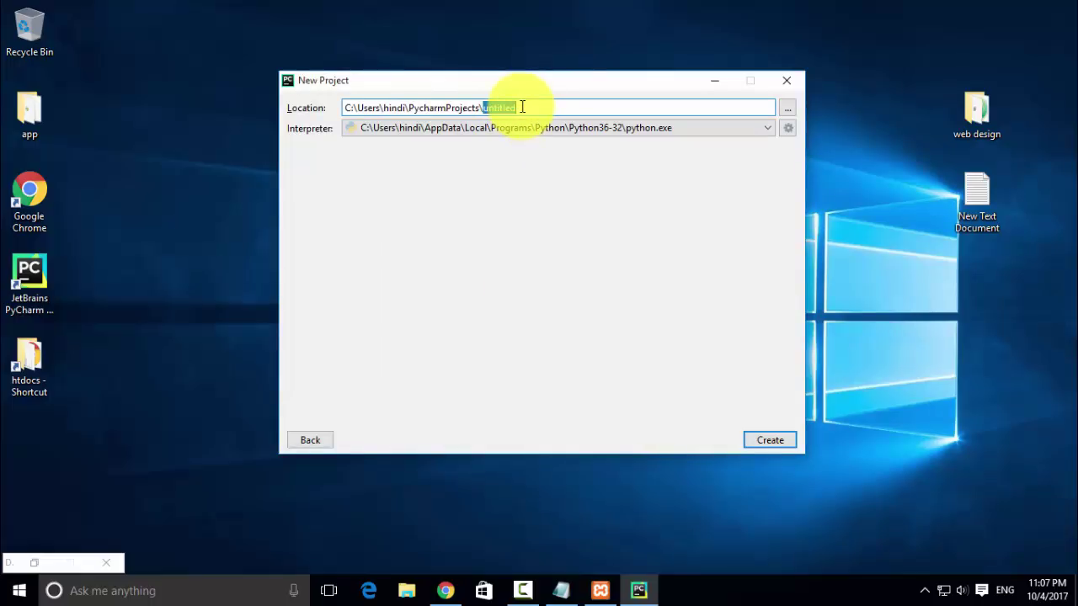
{"action": "type", "text": "hd"}
{"action": "left_click", "coordinate": [770, 440]}
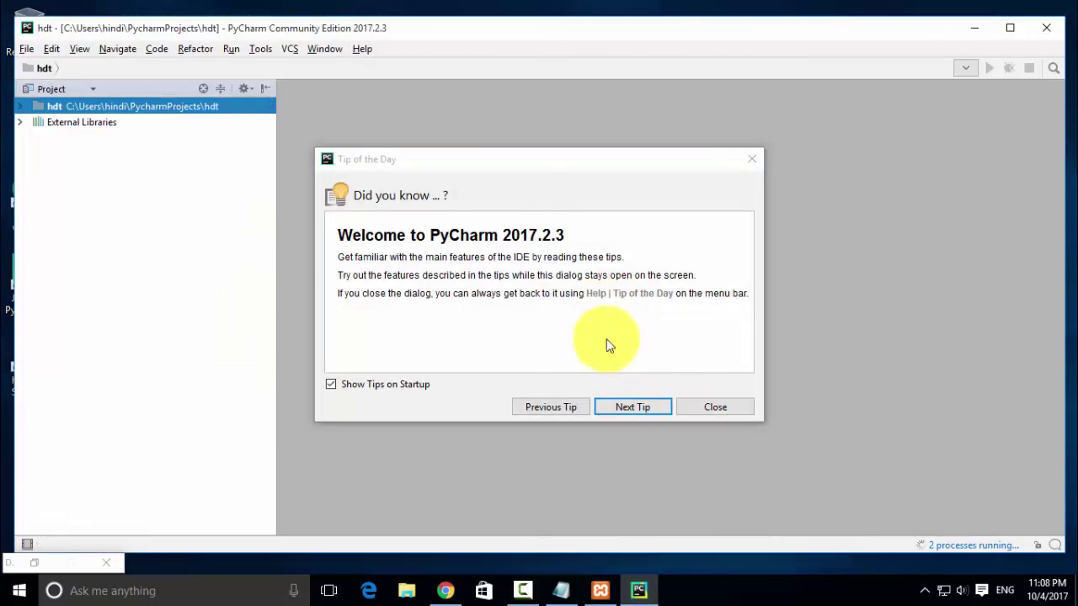
- Add app.py to the hdt project and start typing print("hello from python") in it
{"action": "left_click", "coordinate": [702, 408]}
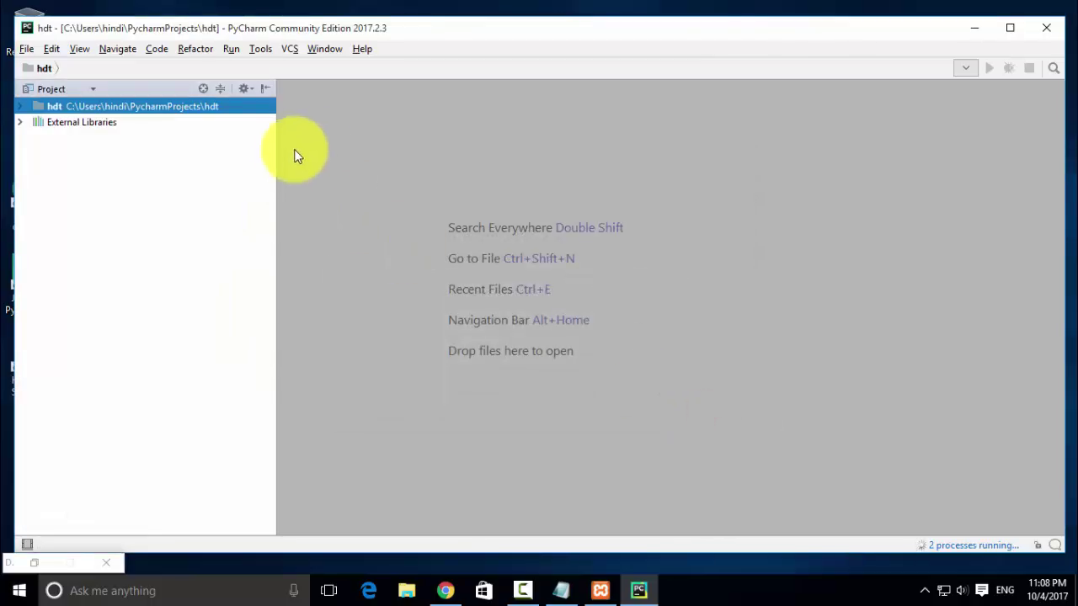
{"action": "right_click", "coordinate": [181, 106]}
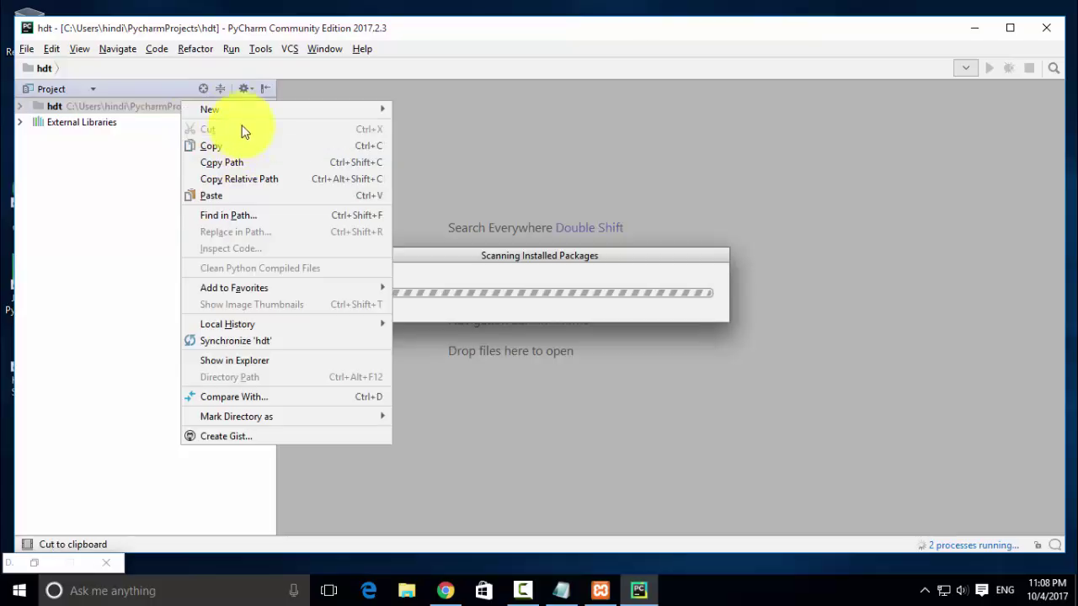
{"action": "mouse_move", "coordinate": [322, 111]}
{"action": "left_click", "coordinate": [422, 113]}
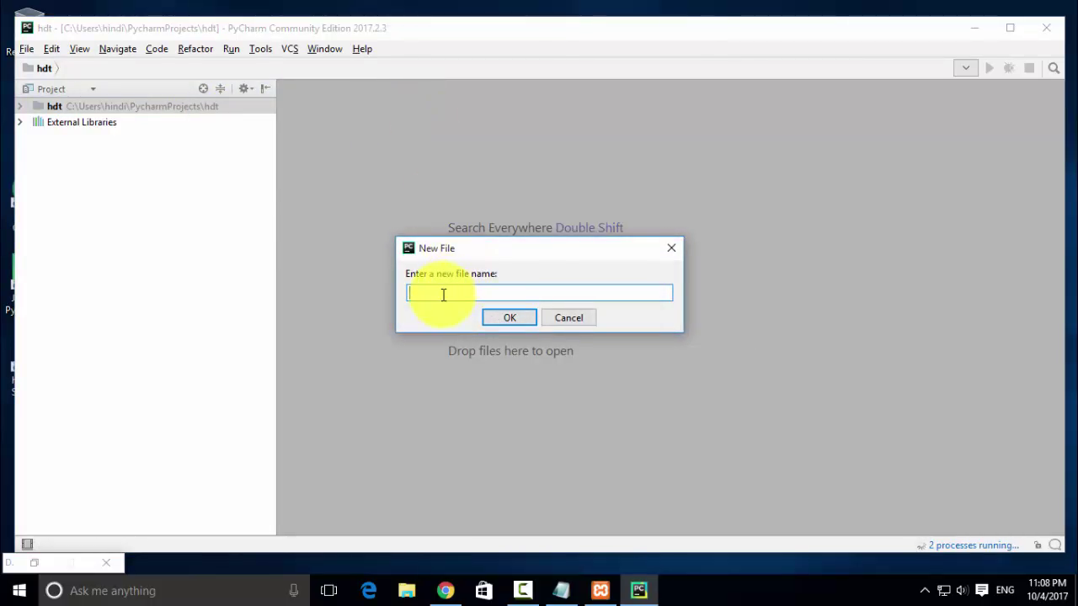
{"action": "left_click", "coordinate": [510, 319]}
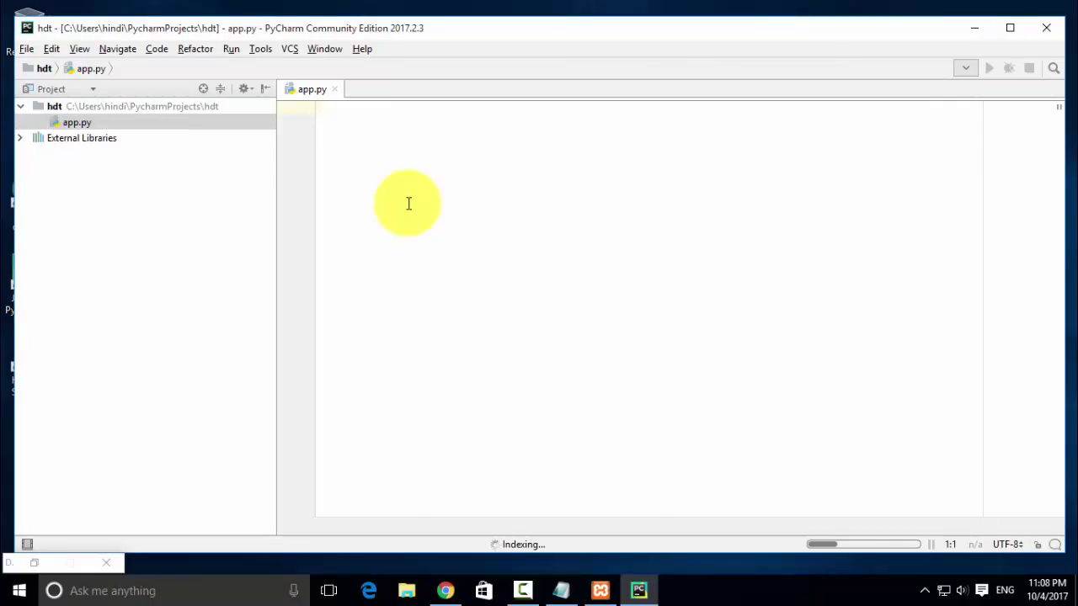
{"action": "type", "text": "print"}
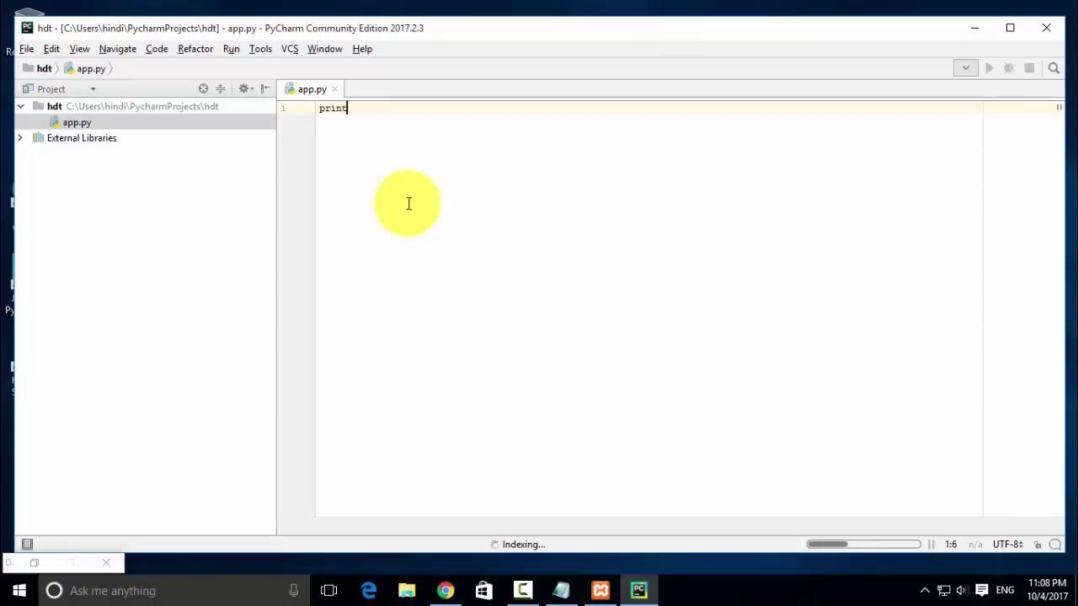
{"action": "type", "text": "(\""}
{"action": "type", "text": "hello fro"}
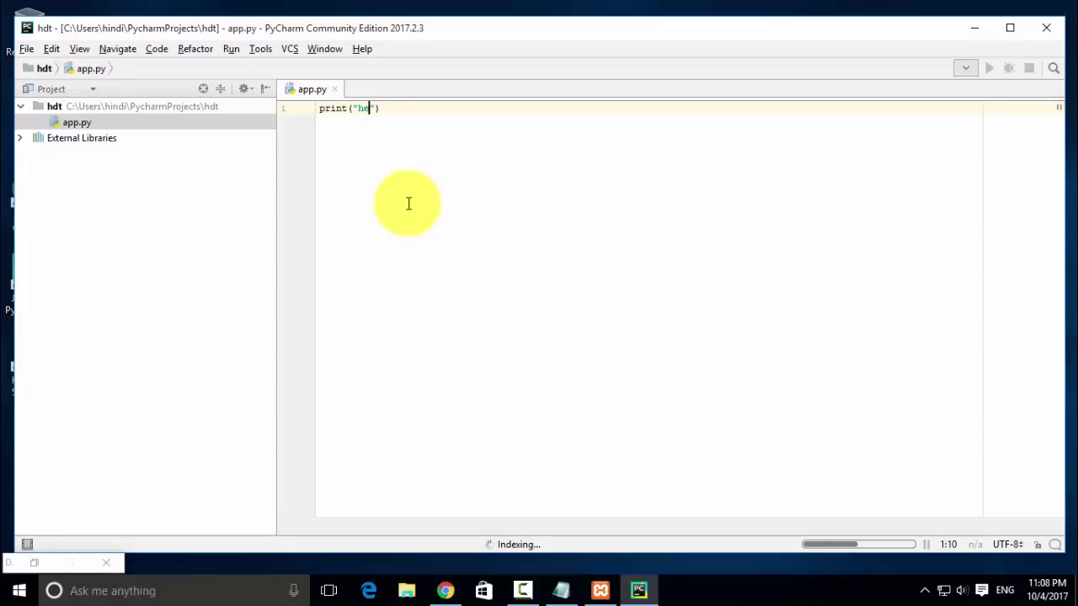
{"action": "type", "text": "m python"}
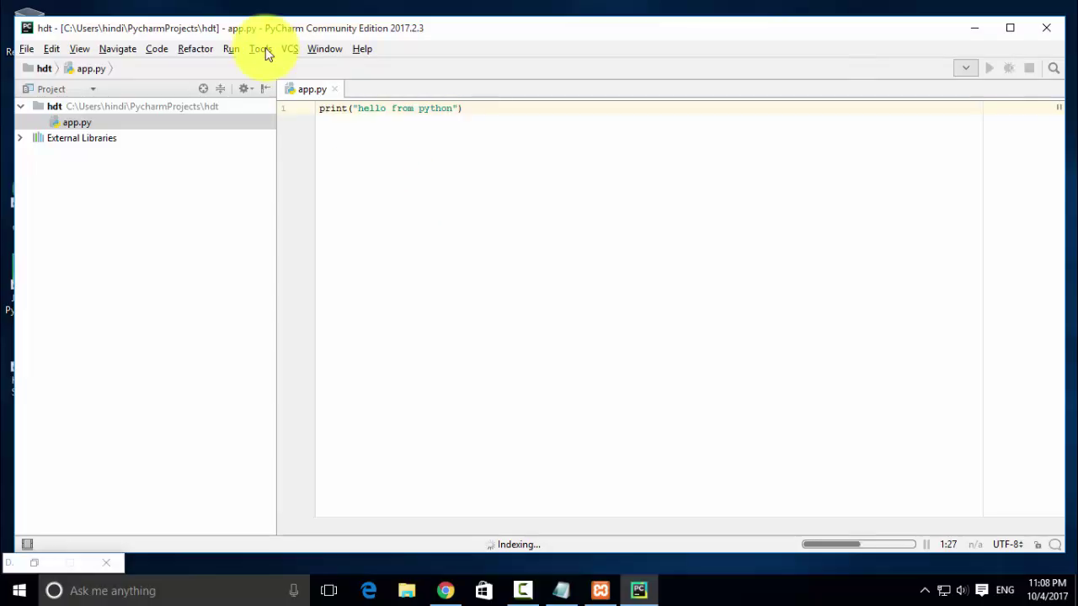
- Run app.py so 'hello from python' prints with exit code 0, then exit PyCharm
{"action": "right_click", "coordinate": [481, 203]}
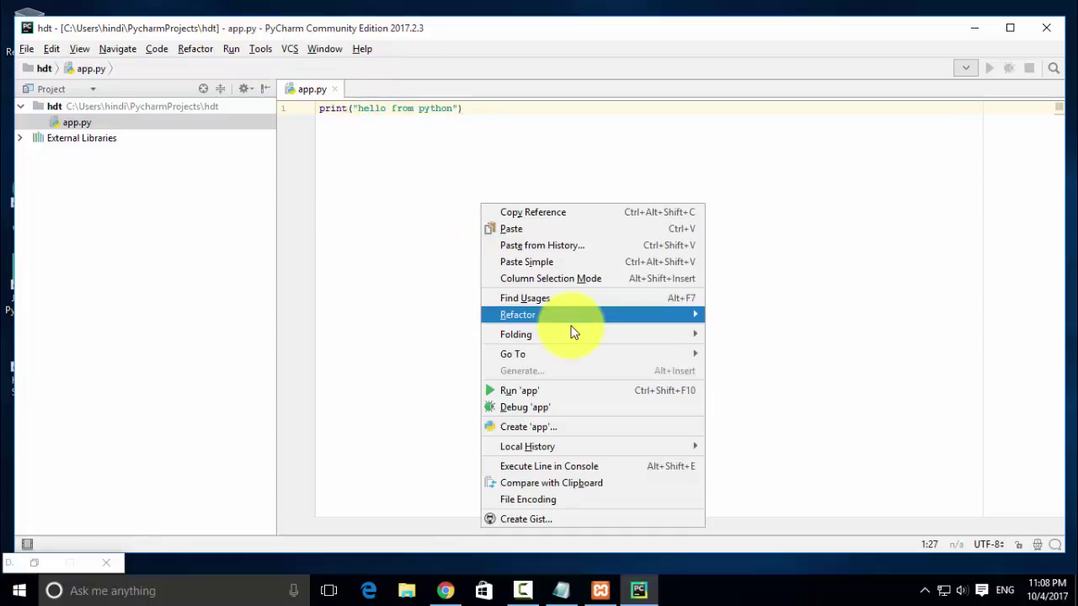
{"action": "left_click", "coordinate": [562, 392]}
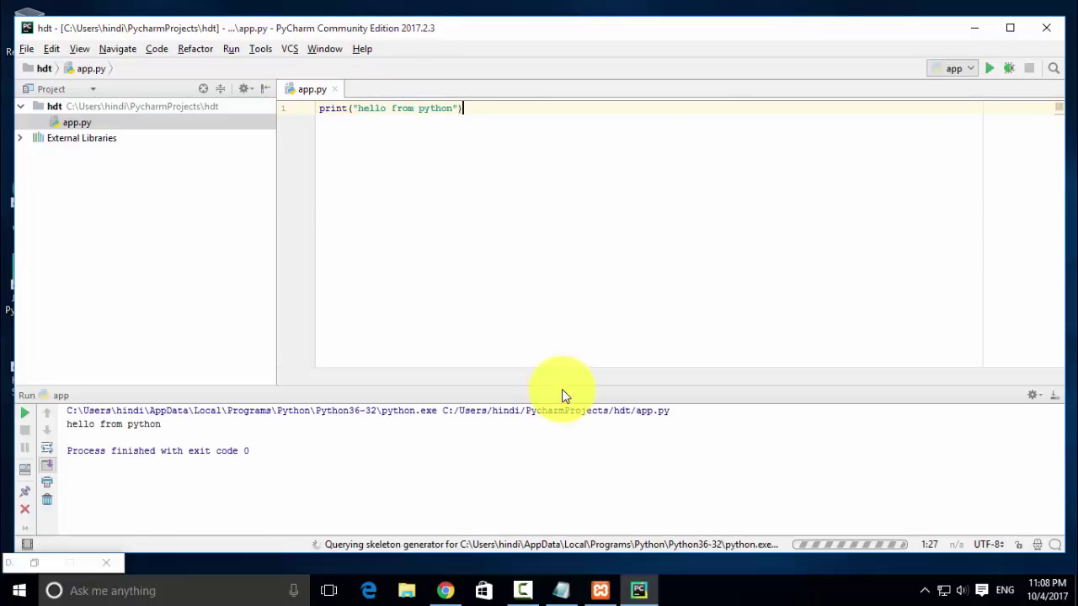
{"action": "left_click_drag", "start_coordinate": [192, 428], "coordinate": [62, 429]}
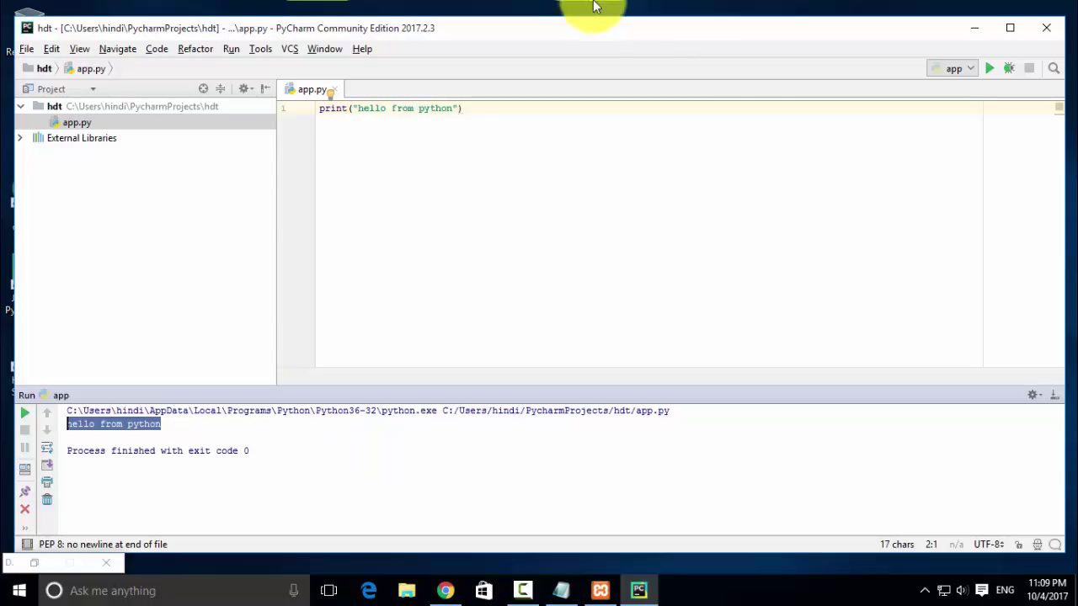
{"action": "left_click", "coordinate": [1044, 27]}
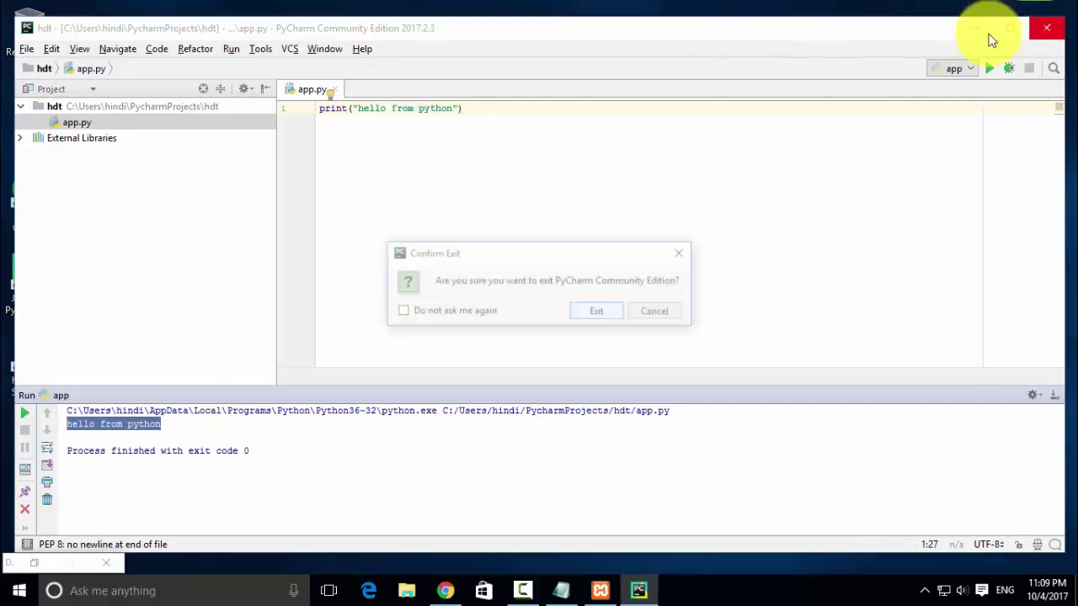
{"action": "left_click", "coordinate": [614, 309]}
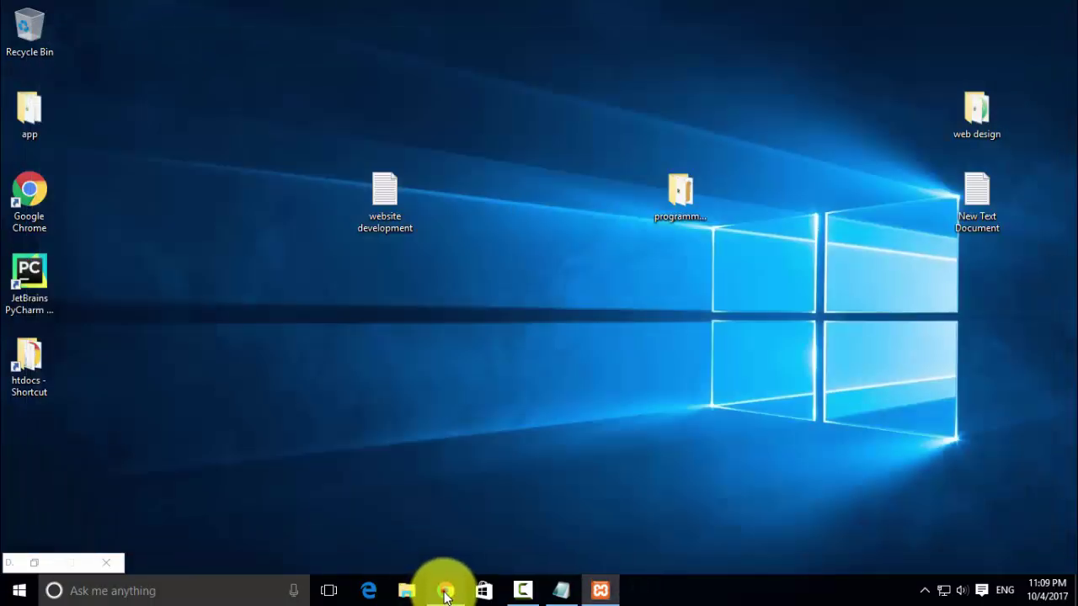
- Check the latest.zip tab in Chrome, minimize it, and show the finished wordpress-4.8.2.zip (8.49 MB) download
{"action": "left_click", "coordinate": [445, 586]}
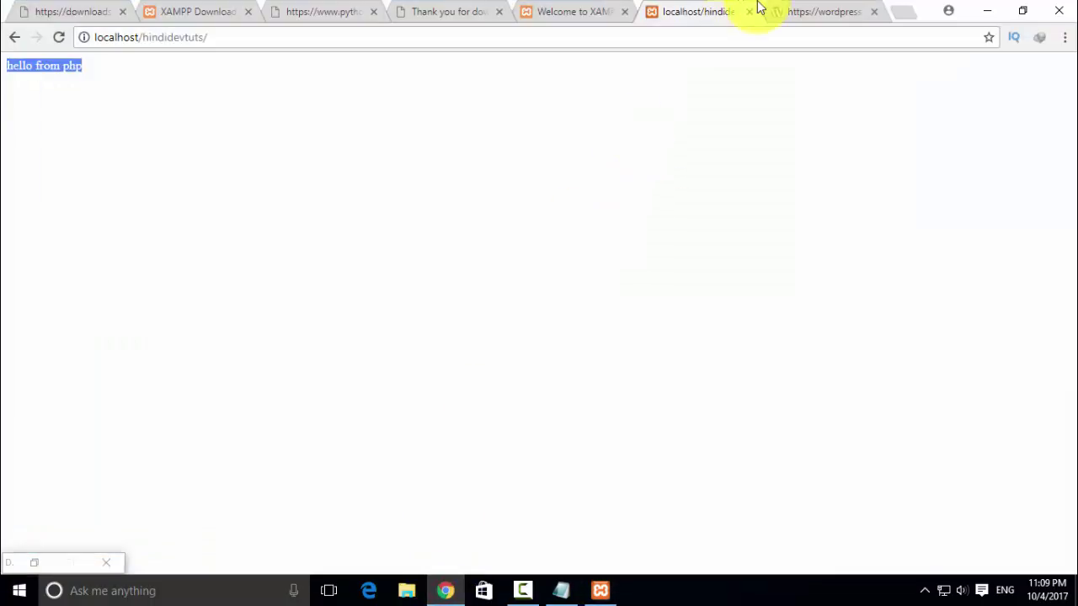
{"action": "left_click", "coordinate": [806, 8]}
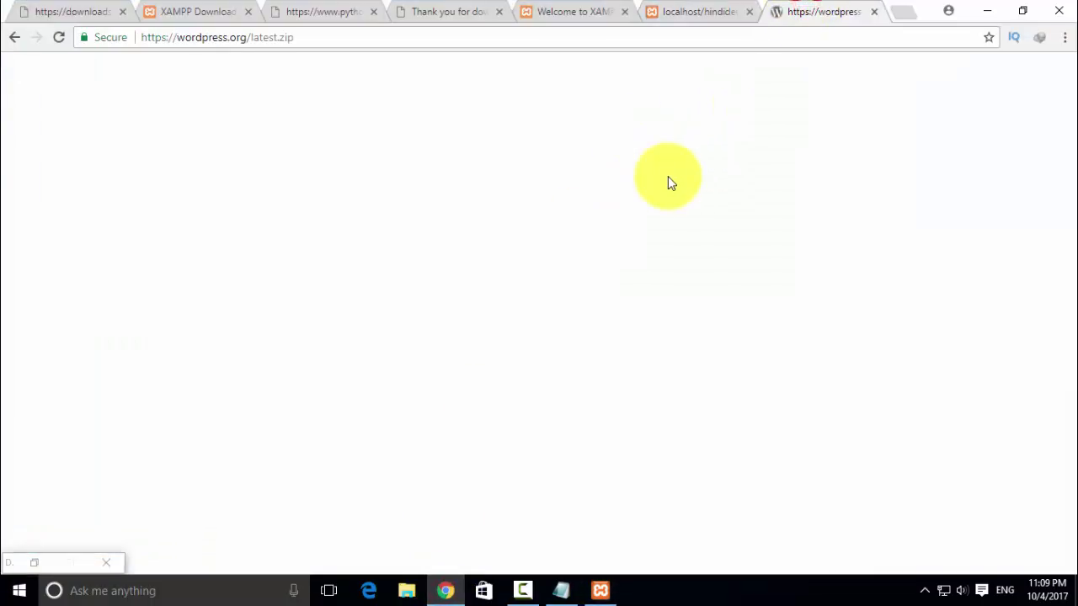
{"action": "left_click", "coordinate": [14, 37]}
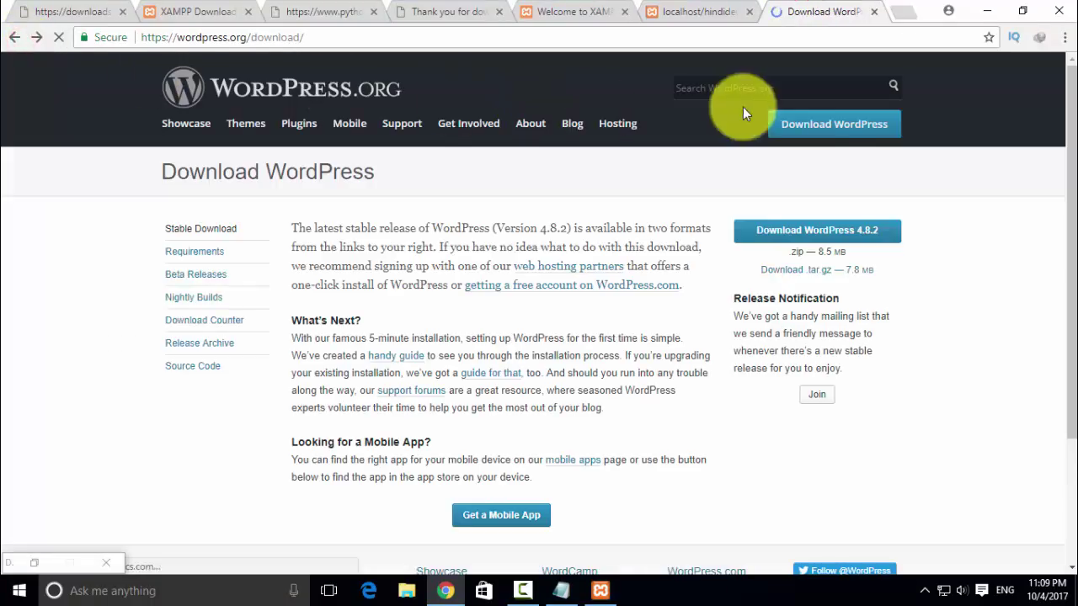
{"action": "left_click", "coordinate": [985, 12]}
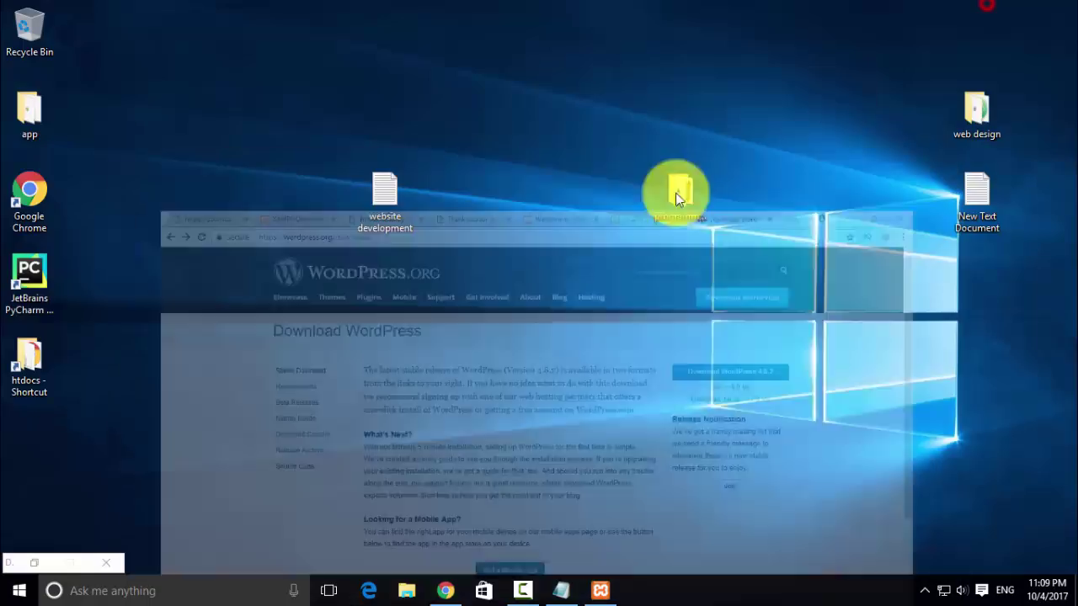
{"action": "left_click", "coordinate": [35, 562]}
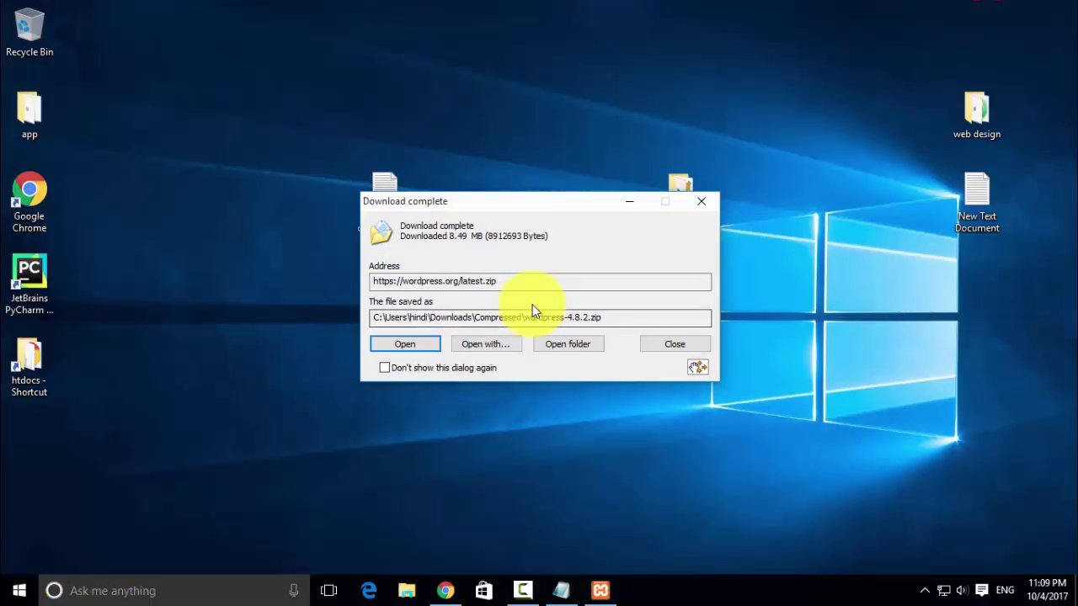
- Use 7-Zip to extract wordpress-4.8.2.zip from Downloads\Compressed to the Desktop, then look inside the archive
{"action": "left_click", "coordinate": [570, 344]}
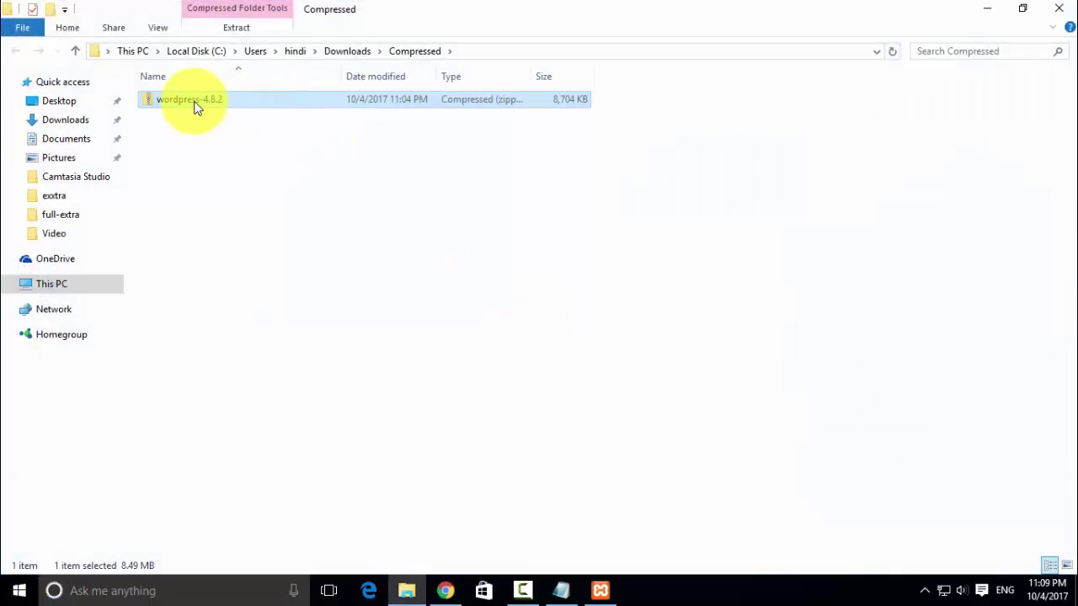
{"action": "right_click", "coordinate": [197, 107]}
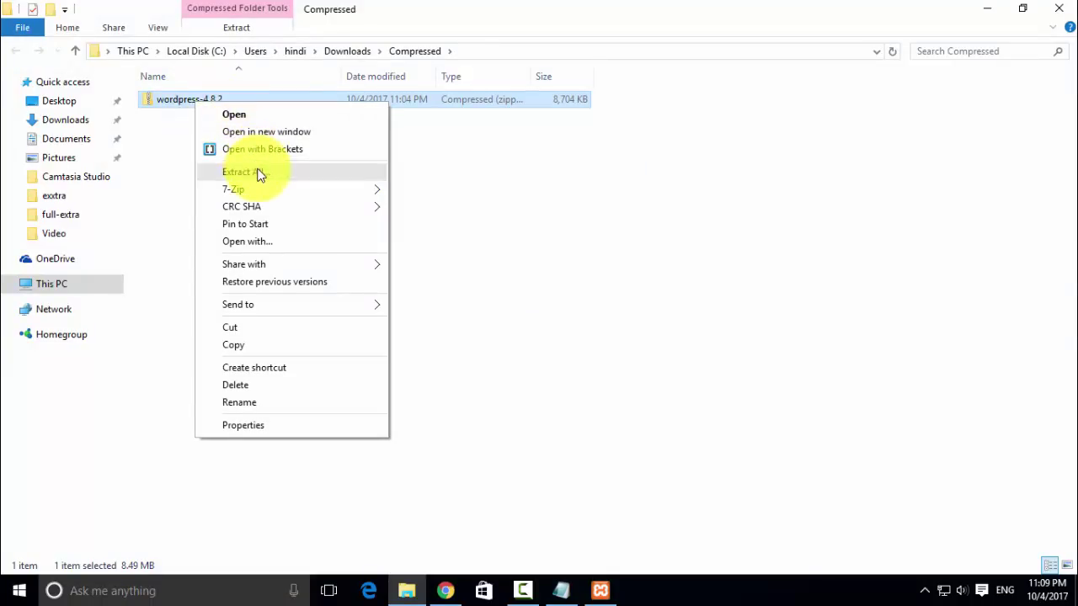
{"action": "mouse_move", "coordinate": [259, 187]}
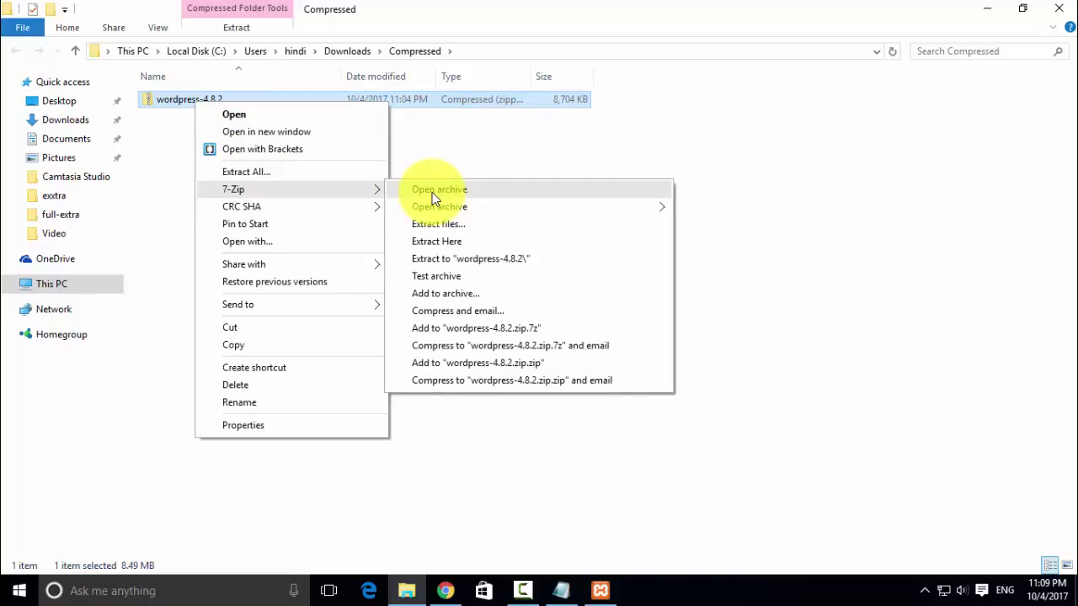
{"action": "left_click", "coordinate": [434, 224]}
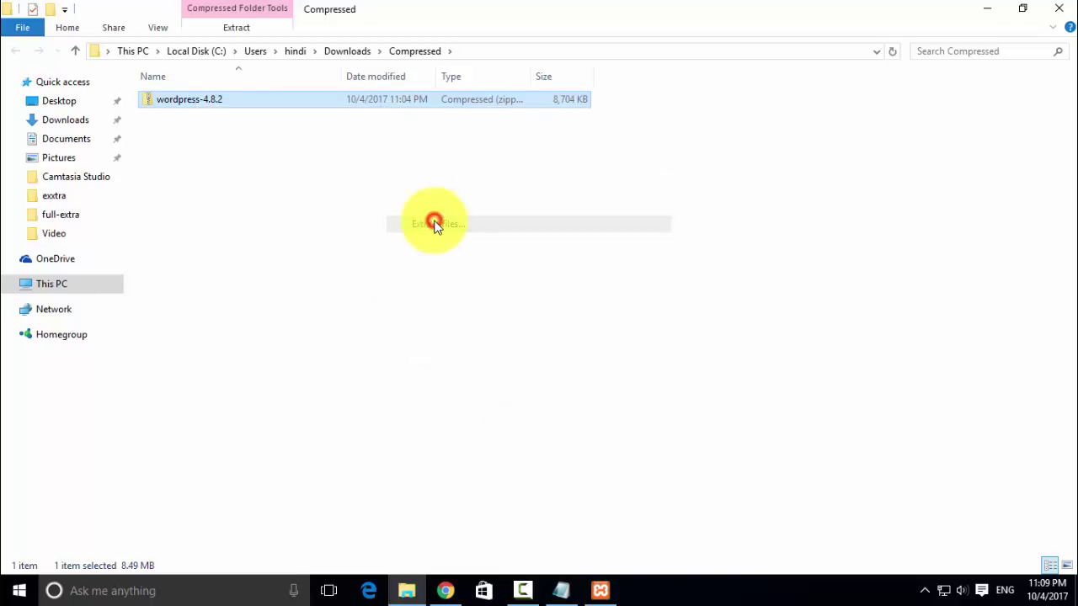
{"action": "left_click", "coordinate": [726, 211]}
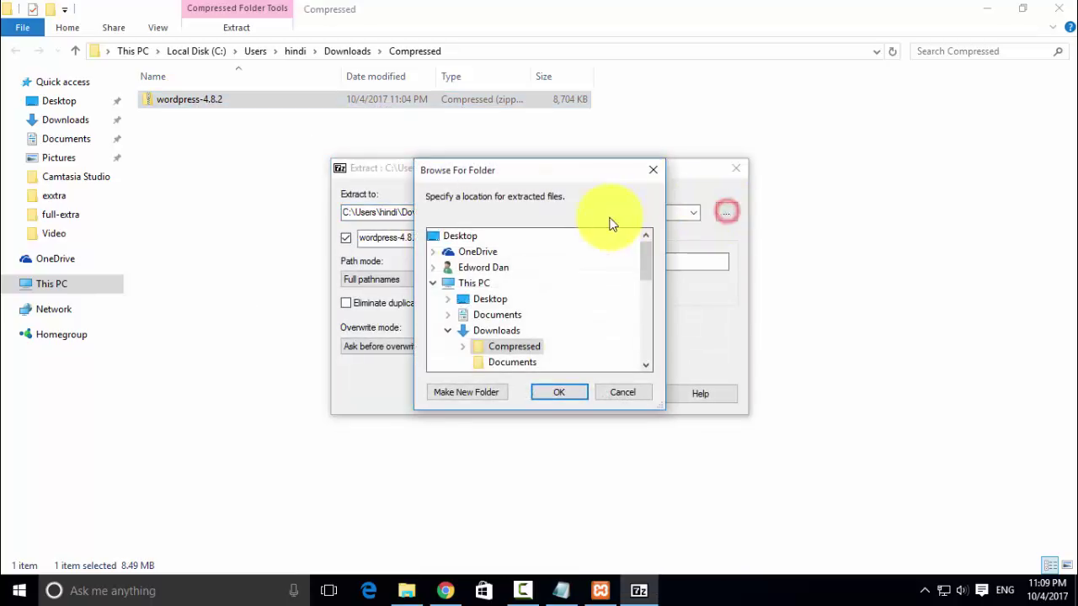
{"action": "left_click", "coordinate": [433, 236]}
{"action": "left_click", "coordinate": [548, 389]}
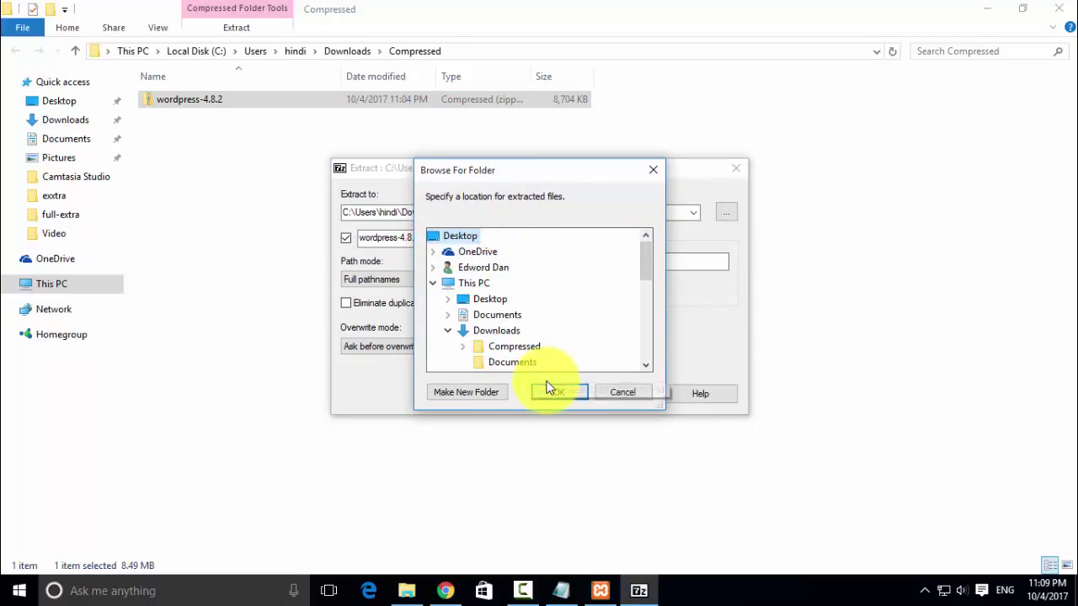
{"action": "left_click", "coordinate": [542, 394]}
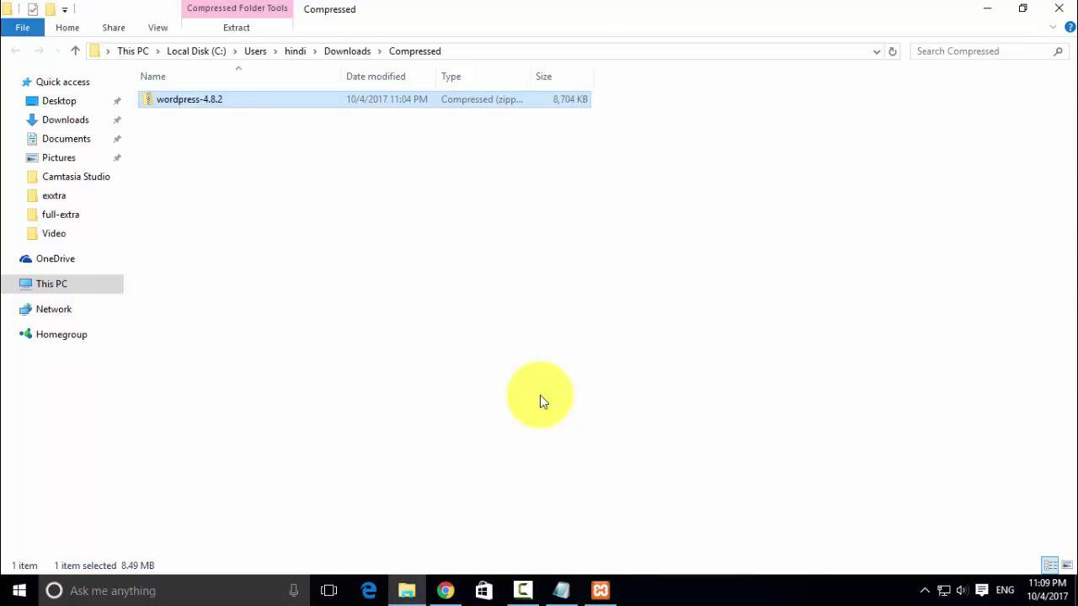
{"action": "double_click", "coordinate": [264, 98]}
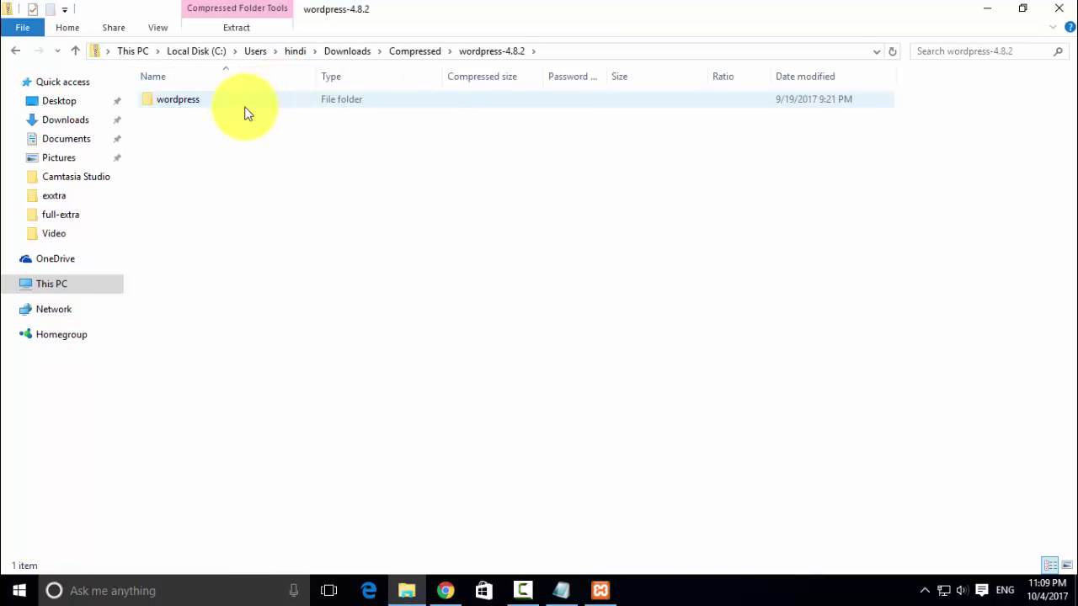
- Rename the desktop folder wordpress-4.8.2 to wordpress and copy it
{"action": "left_click", "coordinate": [1056, 10]}
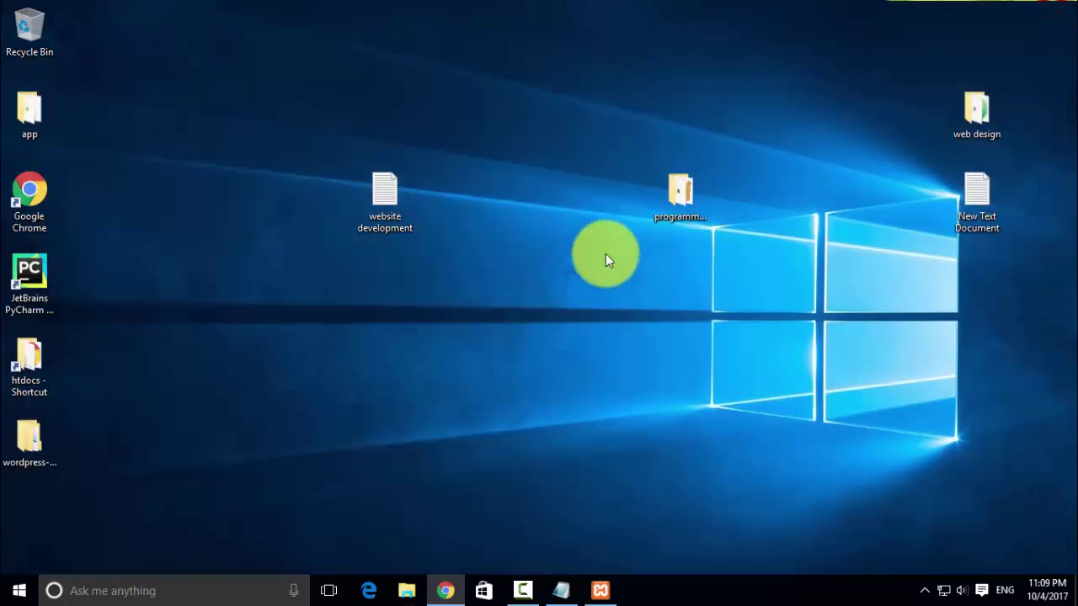
{"action": "left_click_drag", "start_coordinate": [38, 436], "coordinate": [328, 345]}
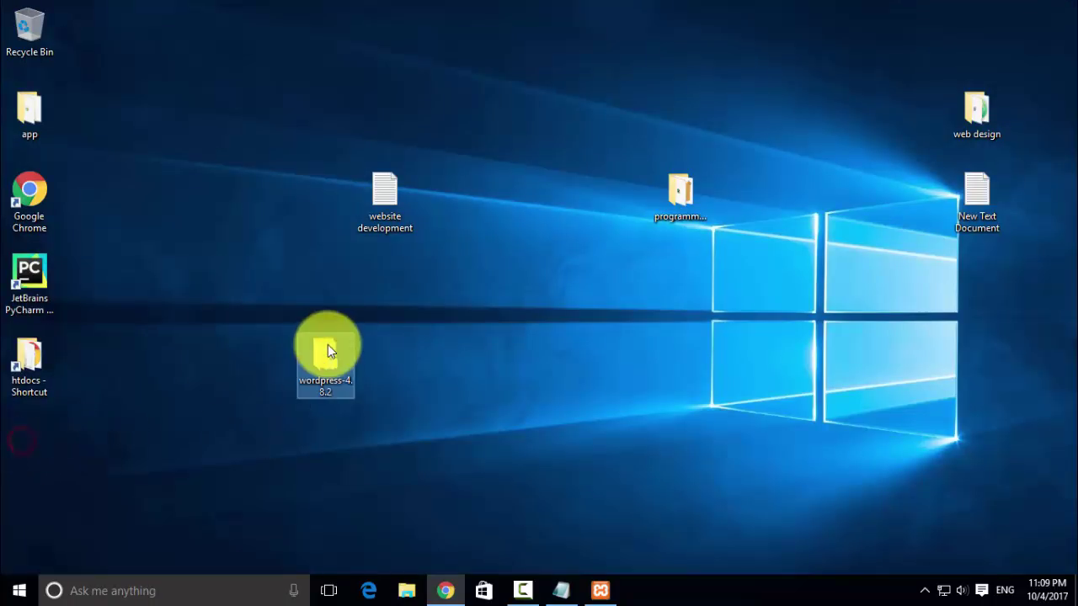
{"action": "left_click", "coordinate": [330, 387]}
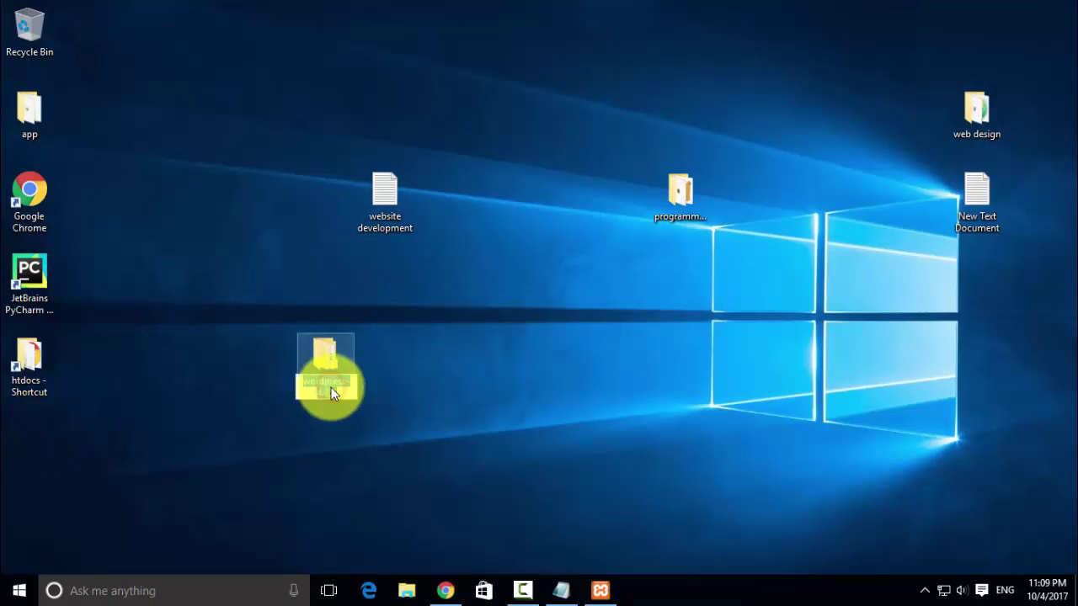
{"action": "left_click", "coordinate": [343, 390]}
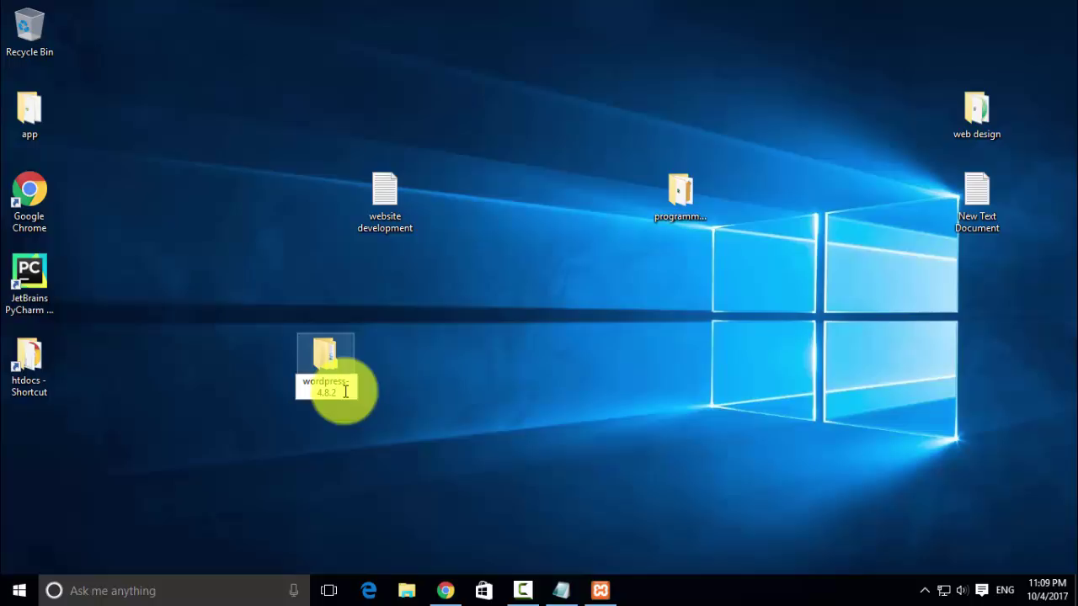
{"action": "key", "text": "BackSpace"}
{"action": "key", "text": "BackSpace"}
{"action": "key", "text": "BackSpace"}
{"action": "key", "text": "BackSpace"}
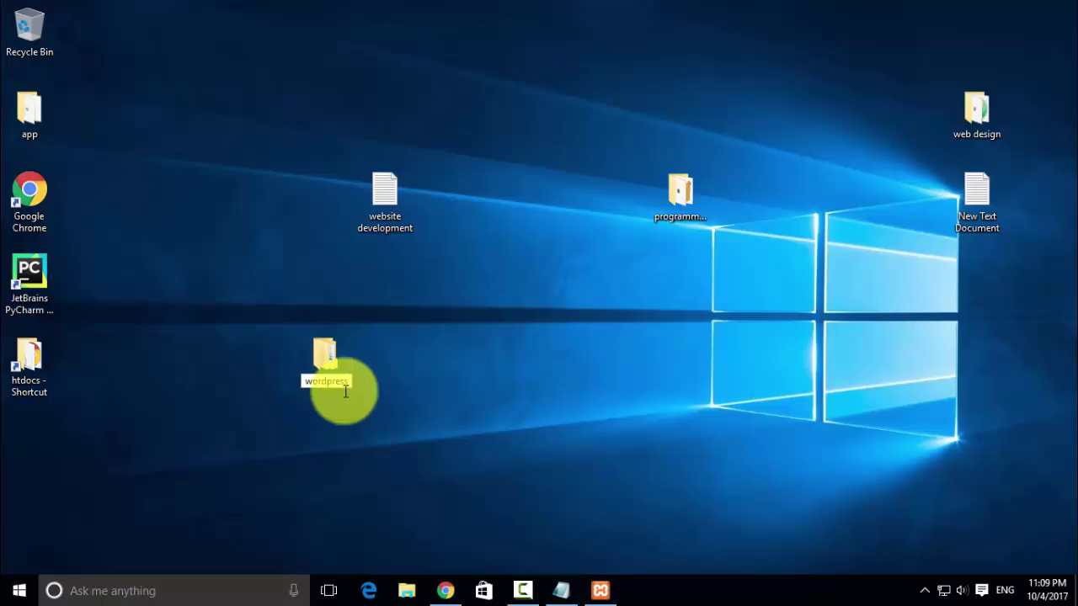
{"action": "right_click", "coordinate": [337, 354]}
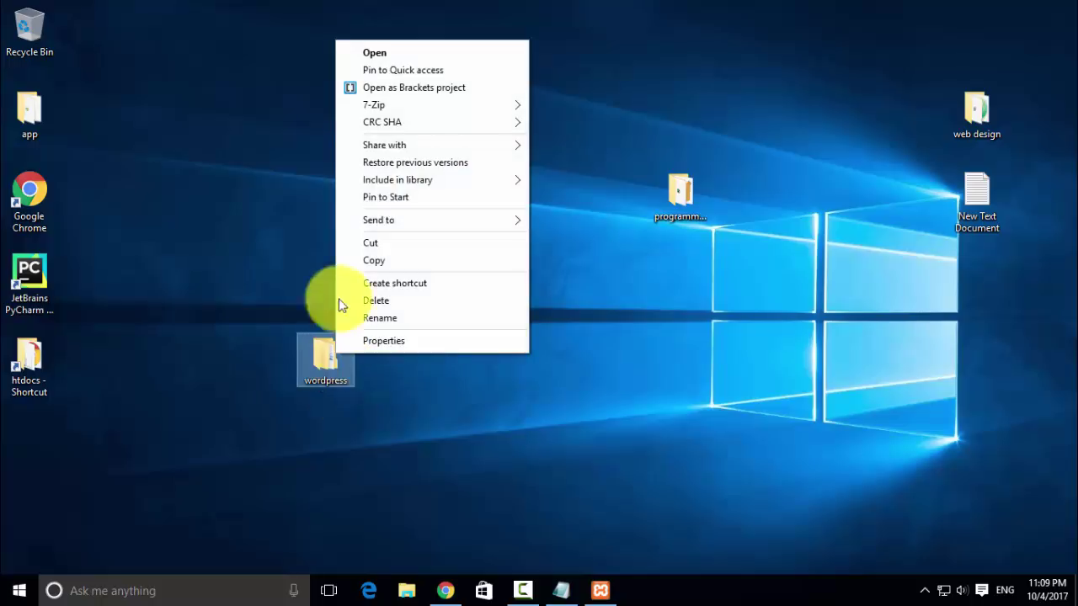
{"action": "left_click", "coordinate": [383, 260]}
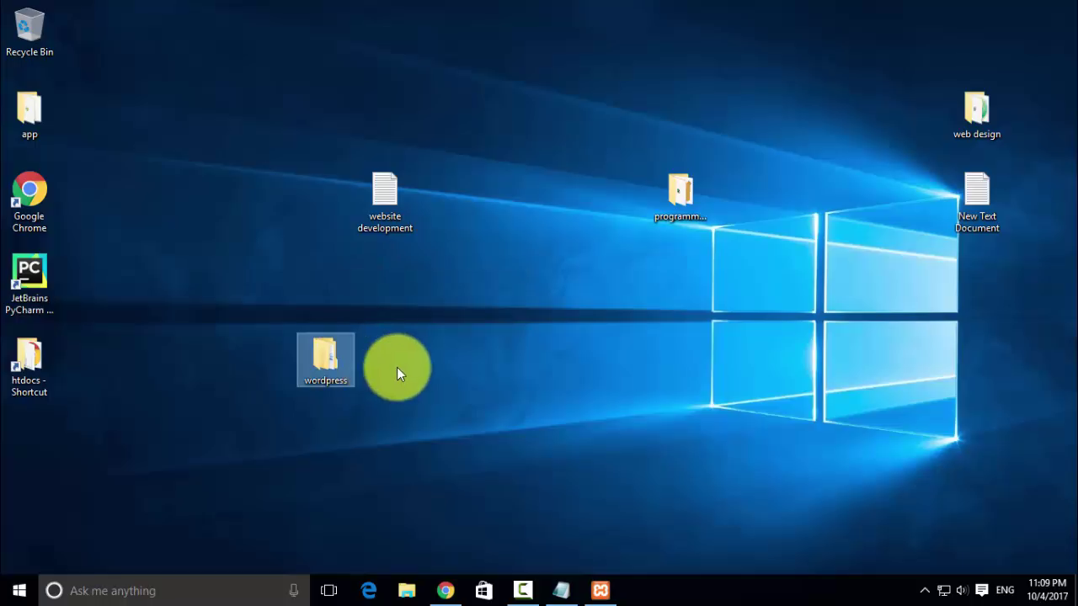
- Paste the wordpress folder into C:\xampp\htdocs and confirm Apache and MySQL still run in XAMPP
{"action": "double_click", "coordinate": [44, 355]}
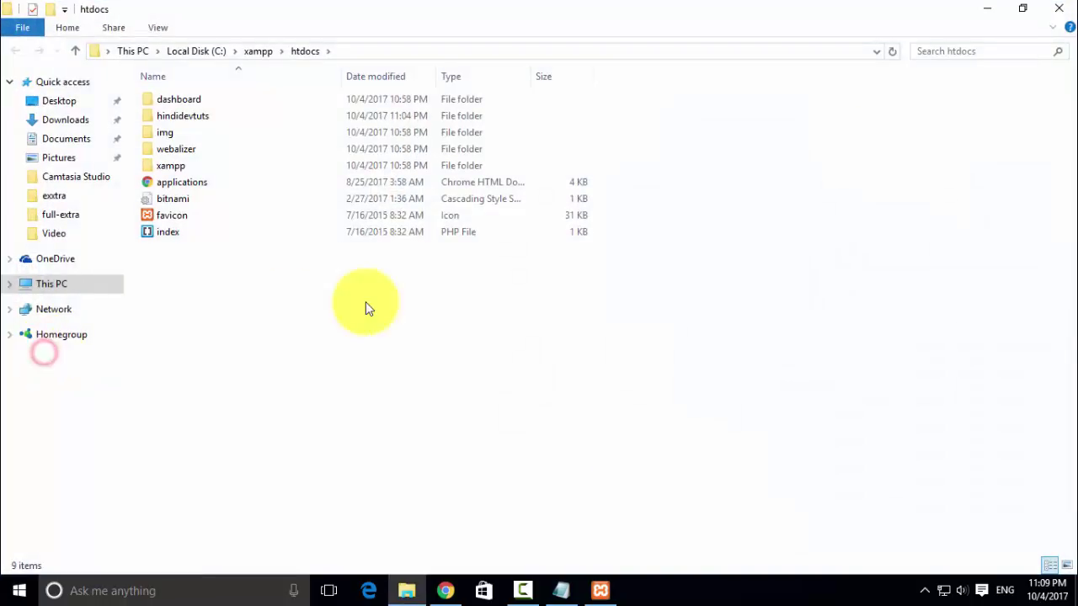
{"action": "double_click", "coordinate": [198, 117]}
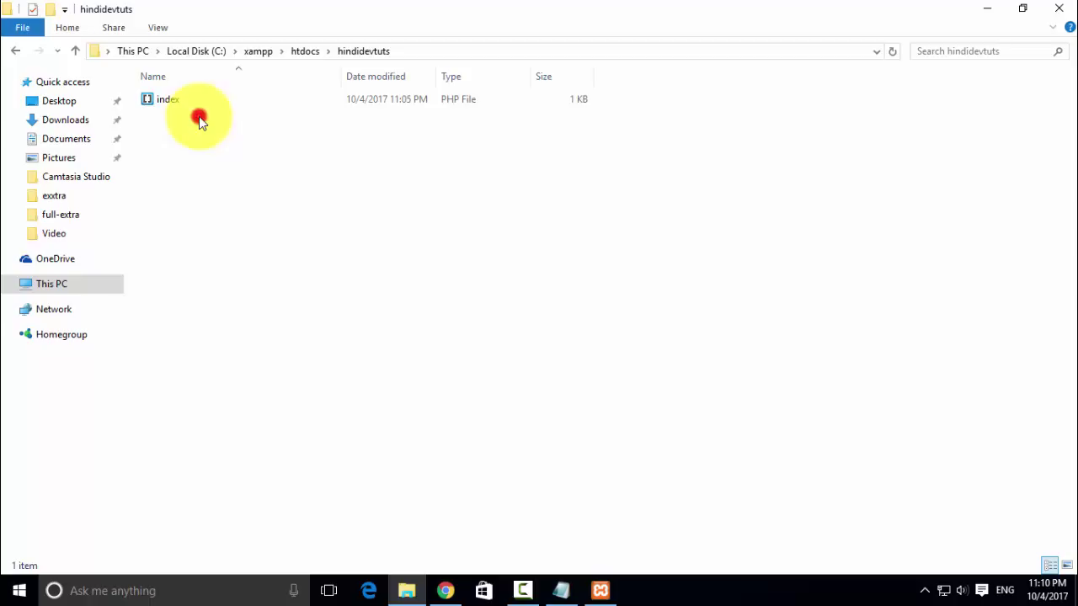
{"action": "left_click", "coordinate": [75, 50]}
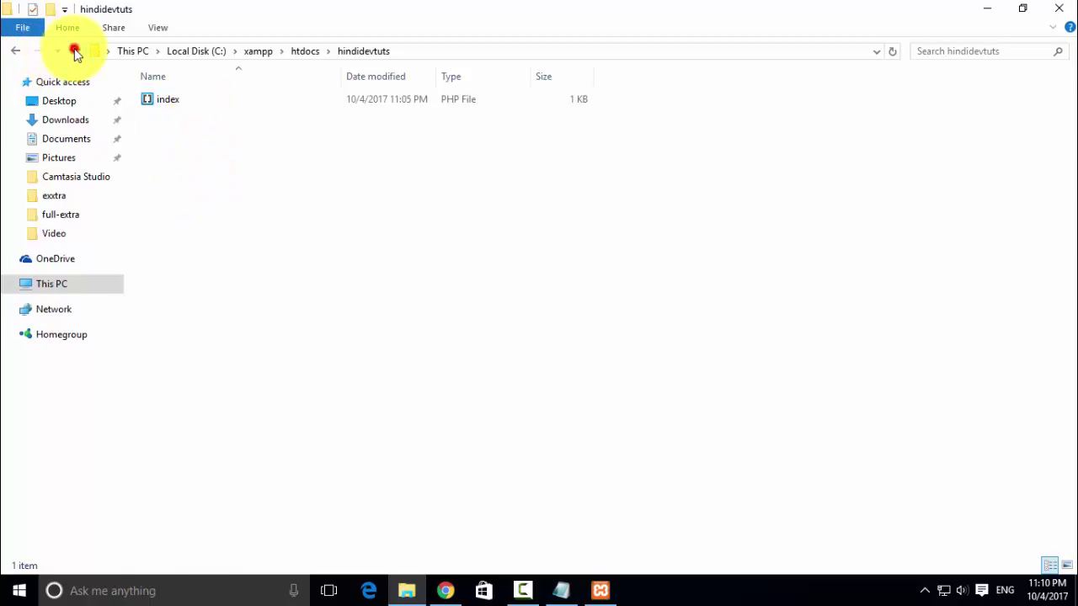
{"action": "right_click", "coordinate": [310, 345]}
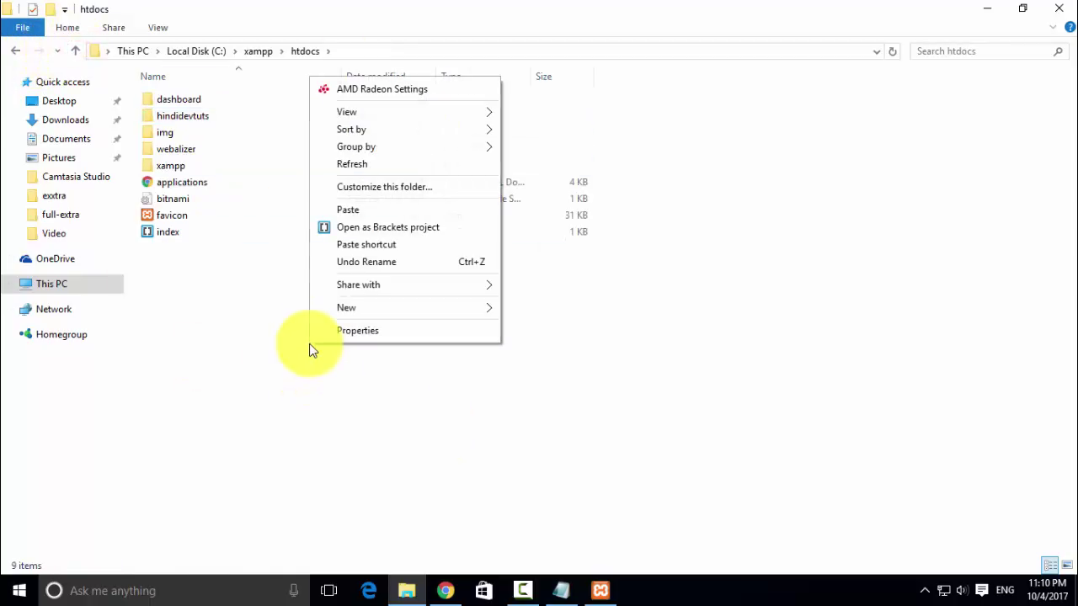
{"action": "left_click", "coordinate": [363, 210]}
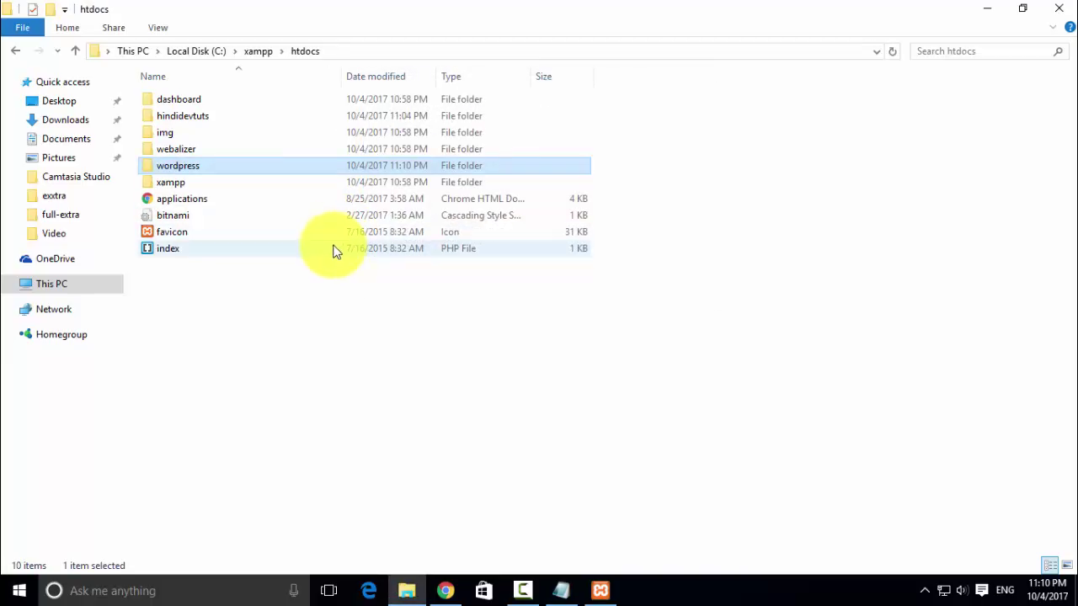
{"action": "left_click", "coordinate": [602, 591]}
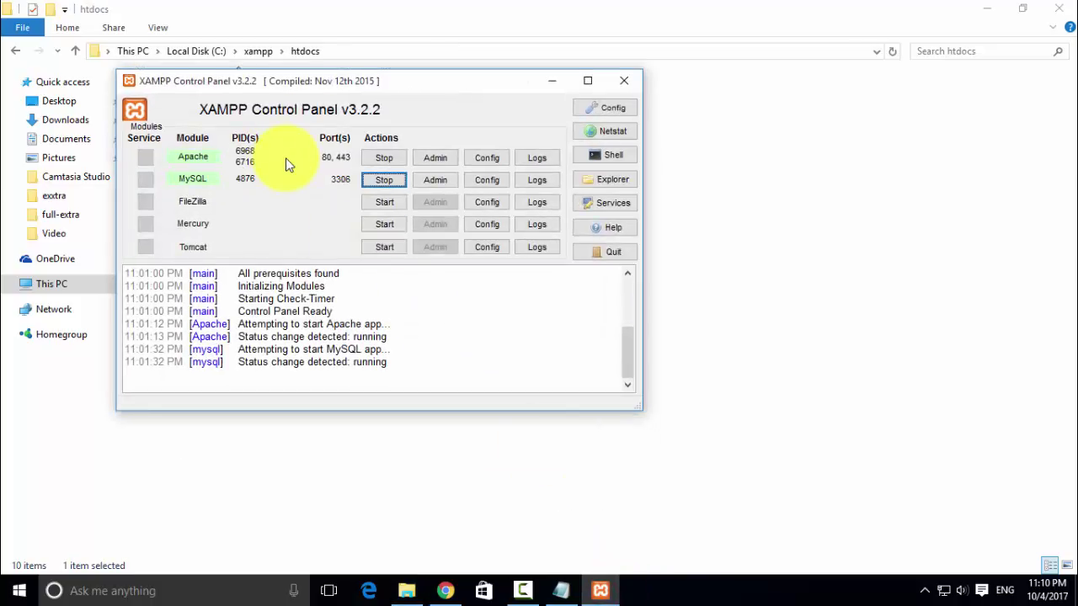
{"action": "left_click", "coordinate": [555, 81]}
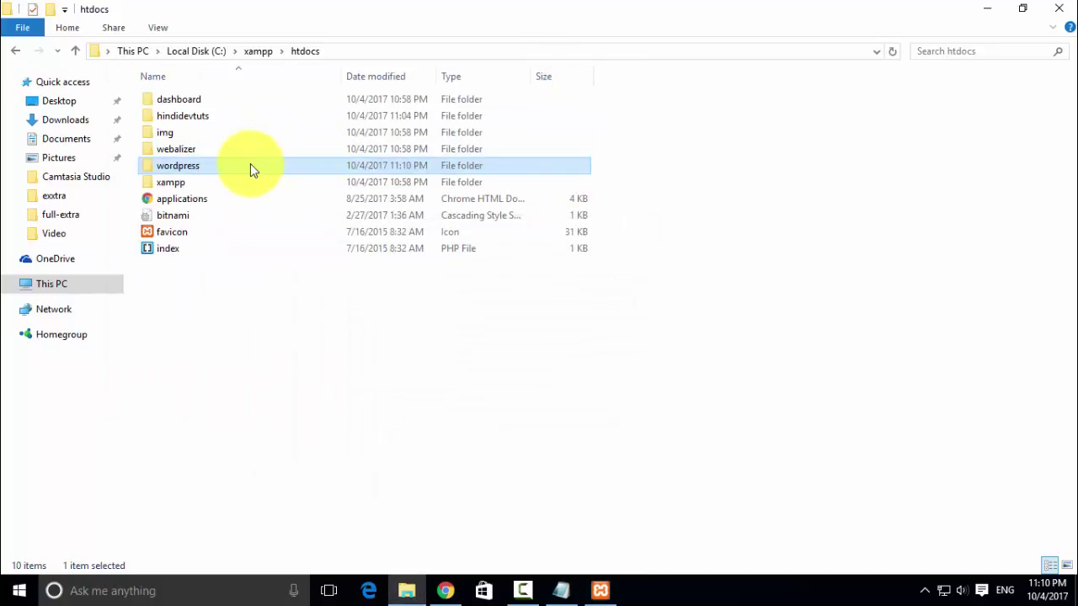
- In Chrome's localhost/hindidevtuts tab, change the address to localhost/phpmyadmin and load it
{"action": "left_click", "coordinate": [985, 9]}
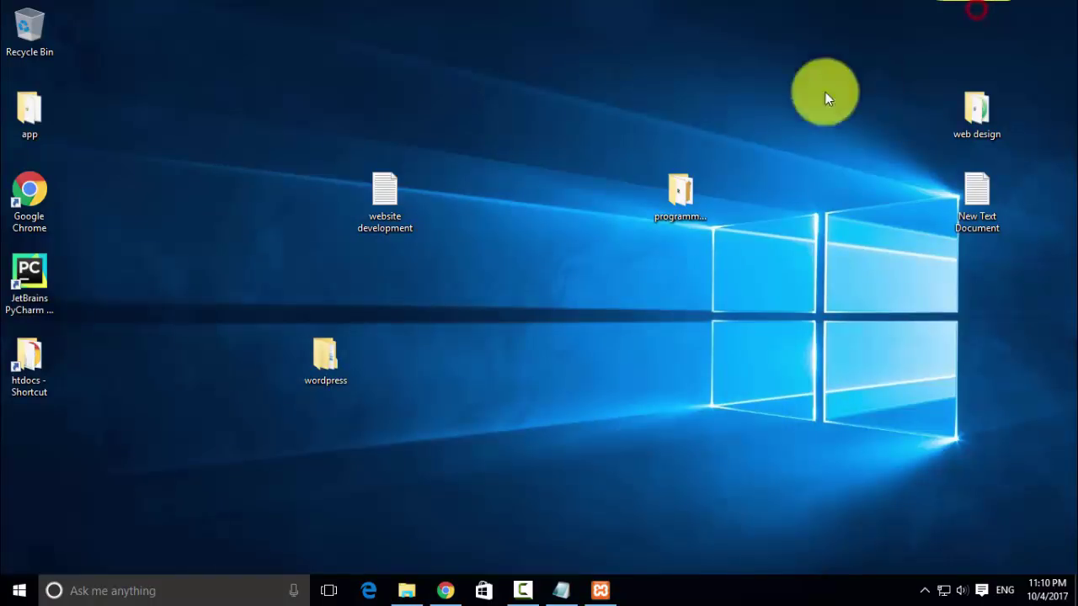
{"action": "left_click", "coordinate": [445, 590]}
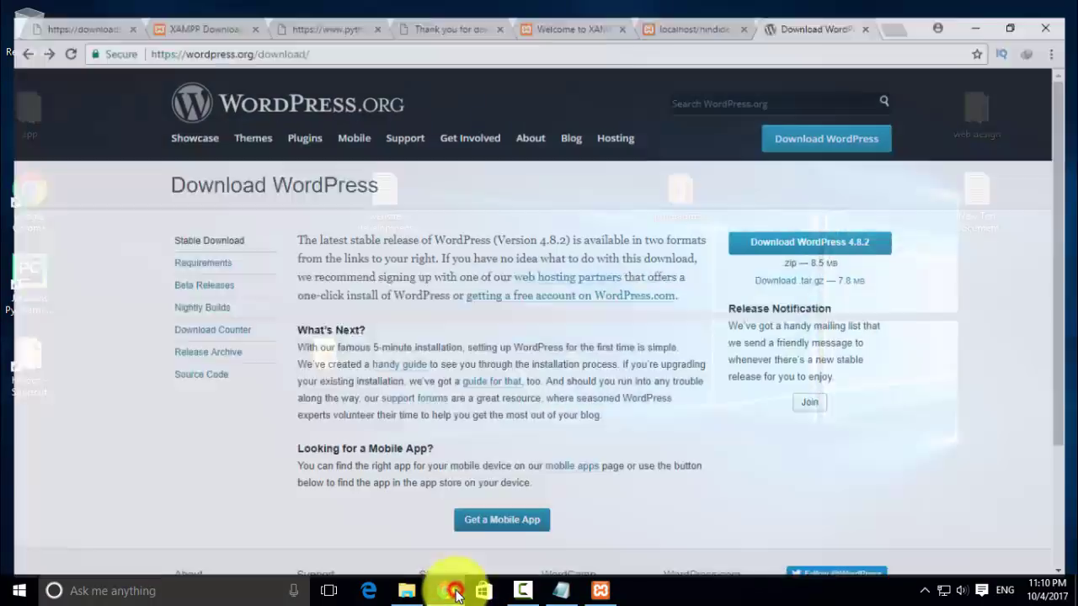
{"action": "left_click", "coordinate": [686, 8]}
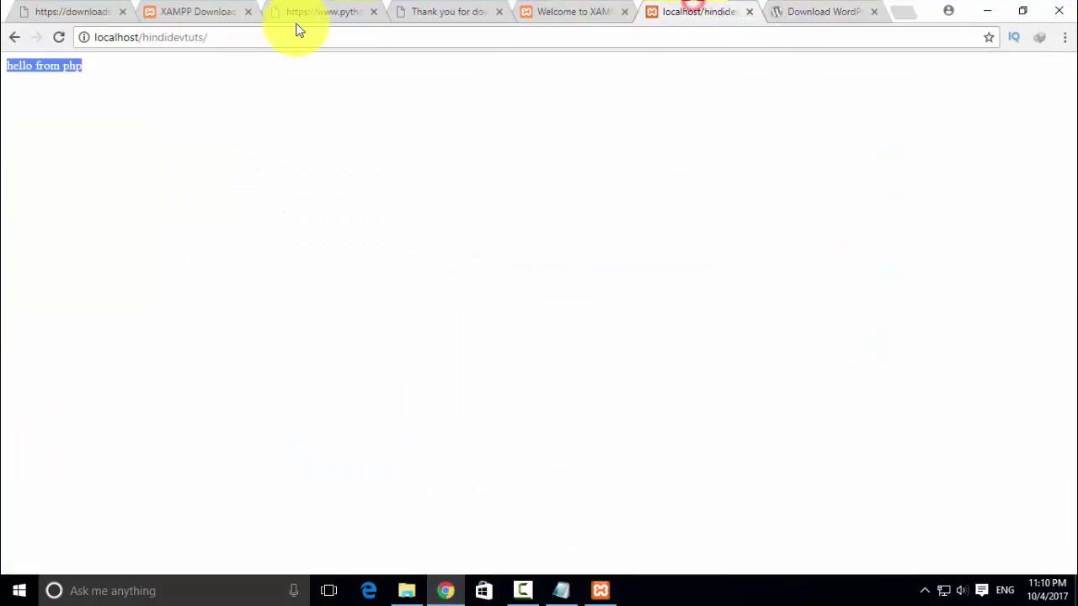
{"action": "left_click", "coordinate": [278, 32]}
{"action": "left_click", "coordinate": [254, 34]}
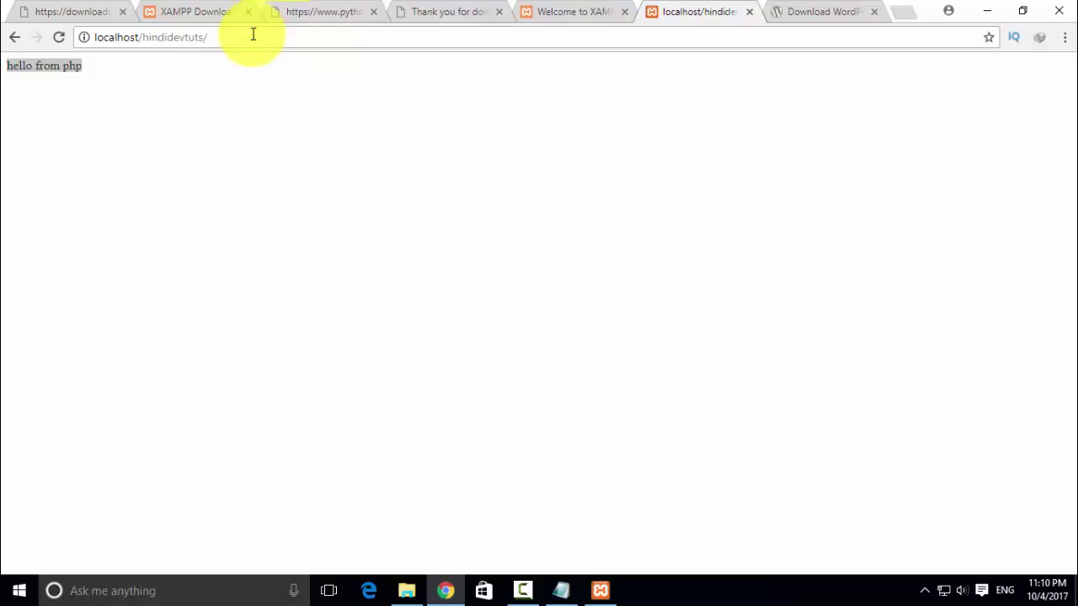
{"action": "key", "text": "BackSpace"}
{"action": "key", "text": "BackSpace"}
{"action": "key", "text": "BackSpace"}
{"action": "key", "text": "BackSpace"}
{"action": "key", "text": "BackSpace"}
{"action": "key", "text": "BackSpace"}
{"action": "key", "text": "BackSpace"}
{"action": "key", "text": "BackSpace"}
{"action": "key", "text": "BackSpace"}
{"action": "key", "text": "BackSpace"}
{"action": "key", "text": "BackSpace"}
{"action": "key", "text": "BackSpace"}
{"action": "key", "text": "BackSpace"}
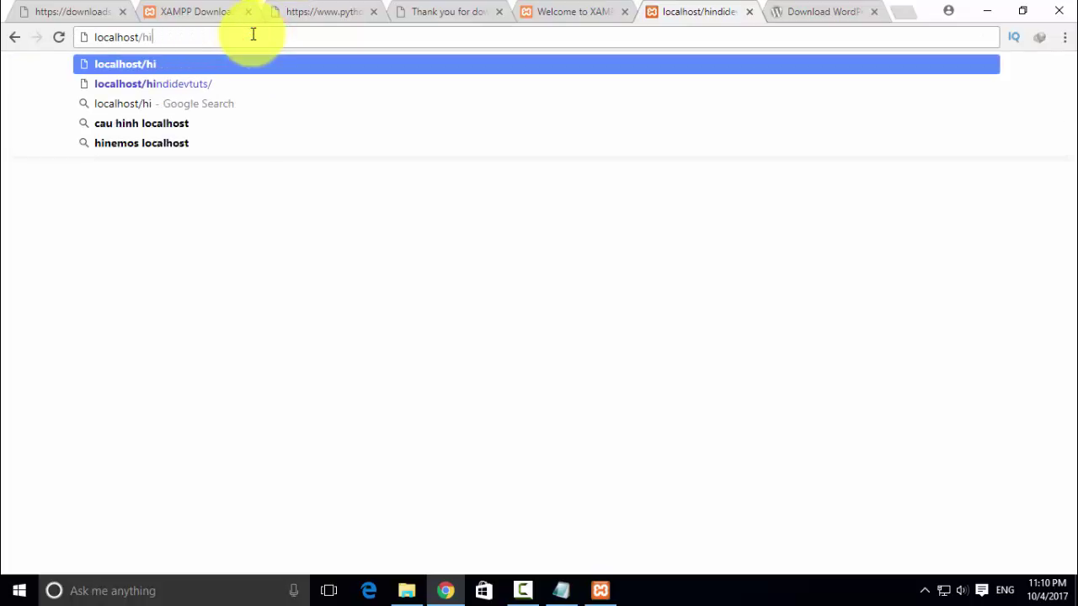
{"action": "type", "text": "php"}
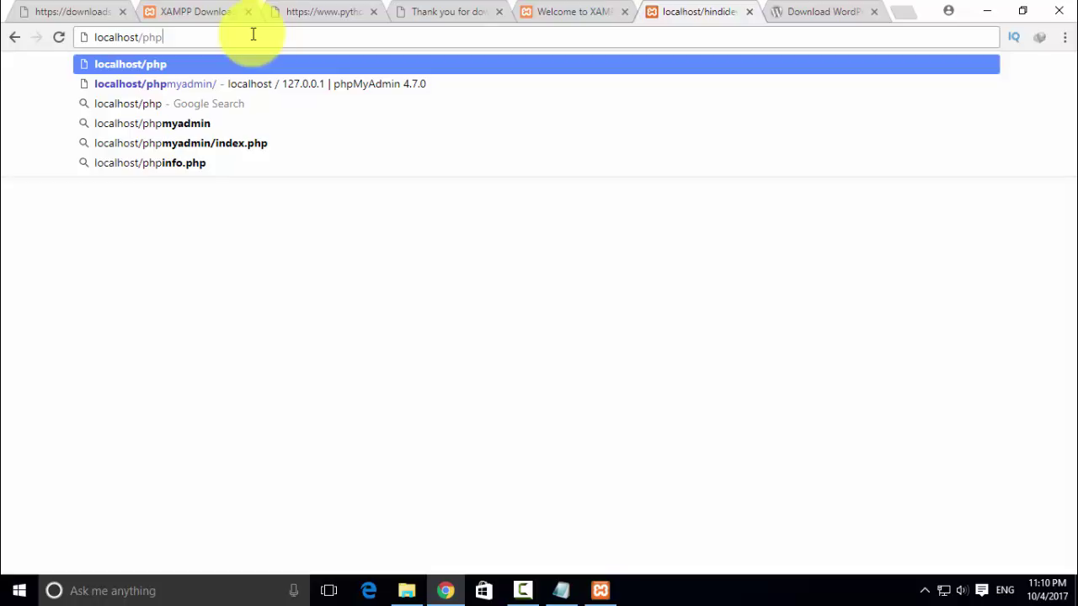
{"action": "type", "text": "m"}
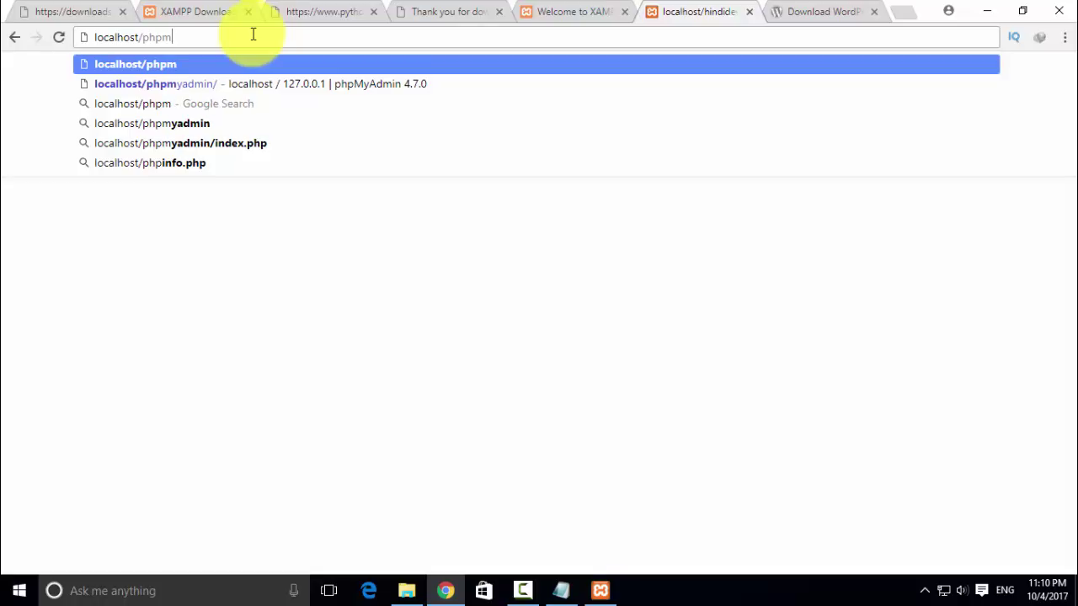
{"action": "type", "text": "yadmin"}
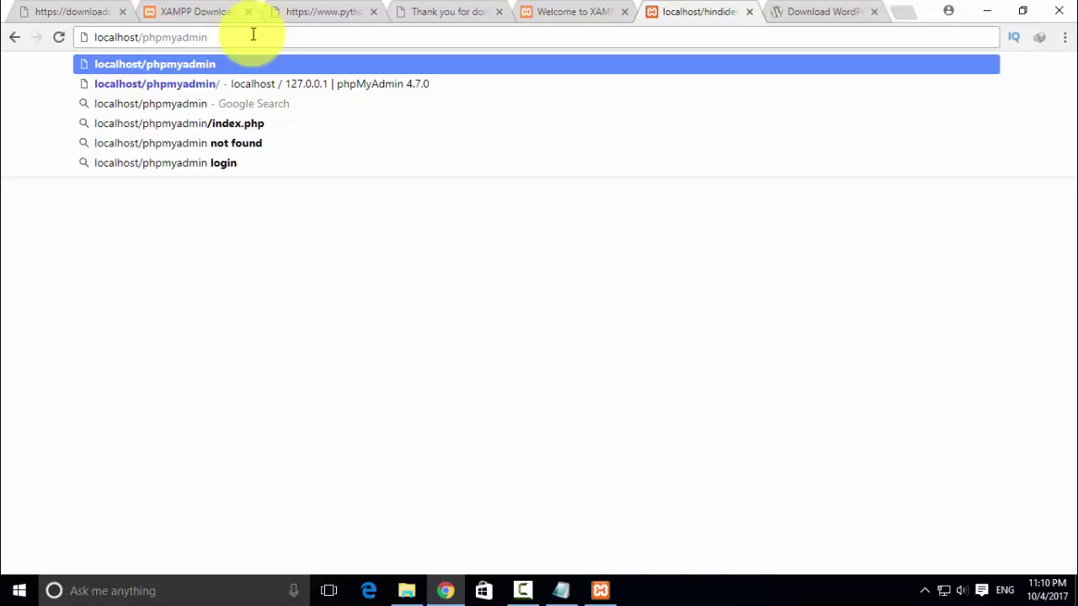
{"action": "key", "text": "Return"}
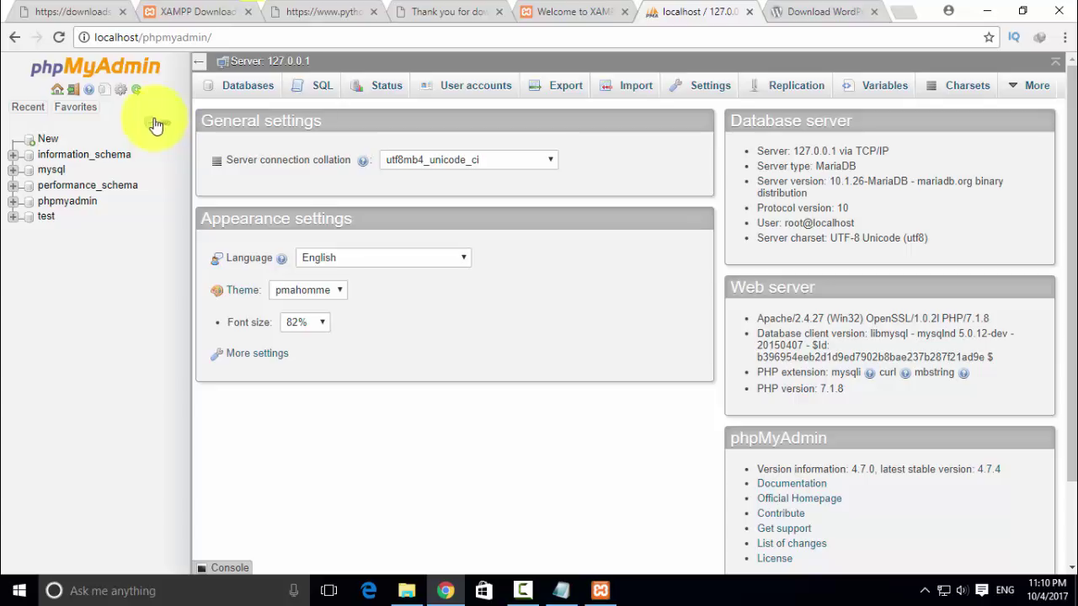
- Create an empty phpMyAdmin database named wordpress, then return to the WordPress download tab
{"action": "left_click", "coordinate": [48, 139]}
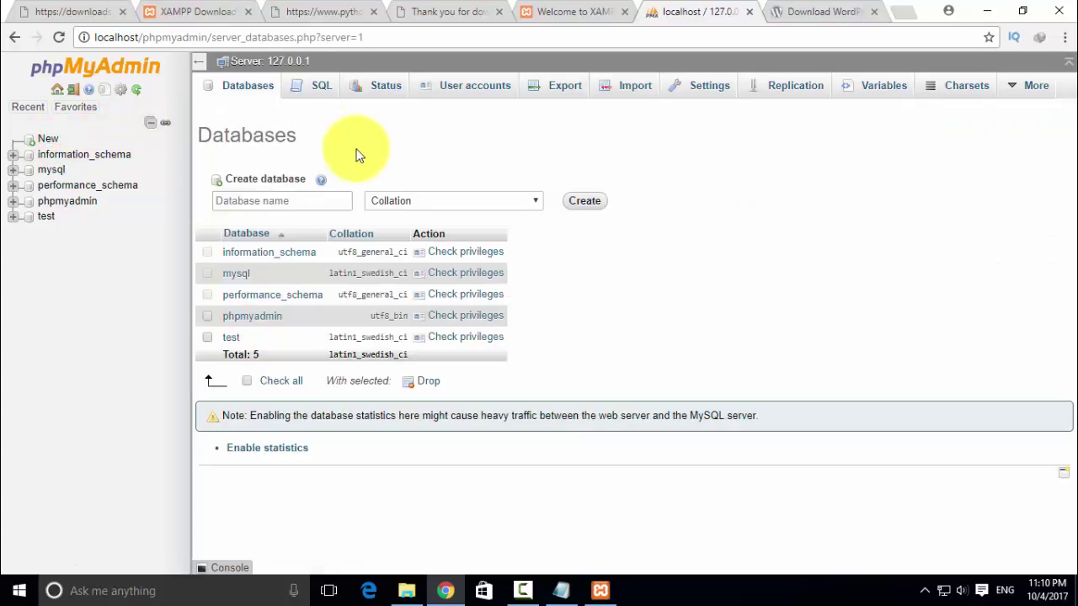
{"action": "type", "text": "w"}
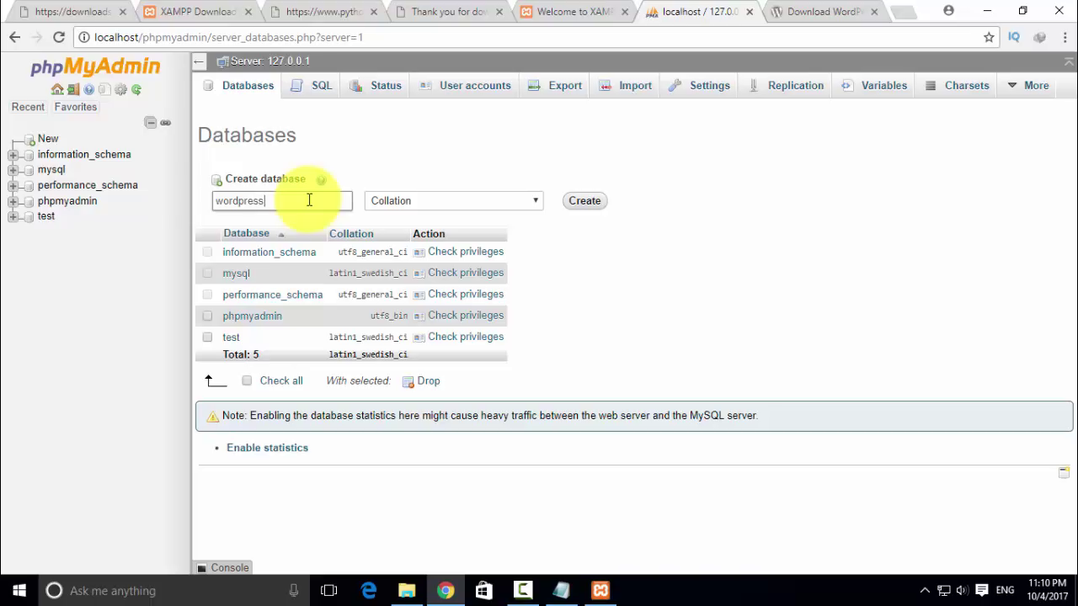
{"action": "type", "text": "ordpress"}
{"action": "left_click", "coordinate": [584, 202]}
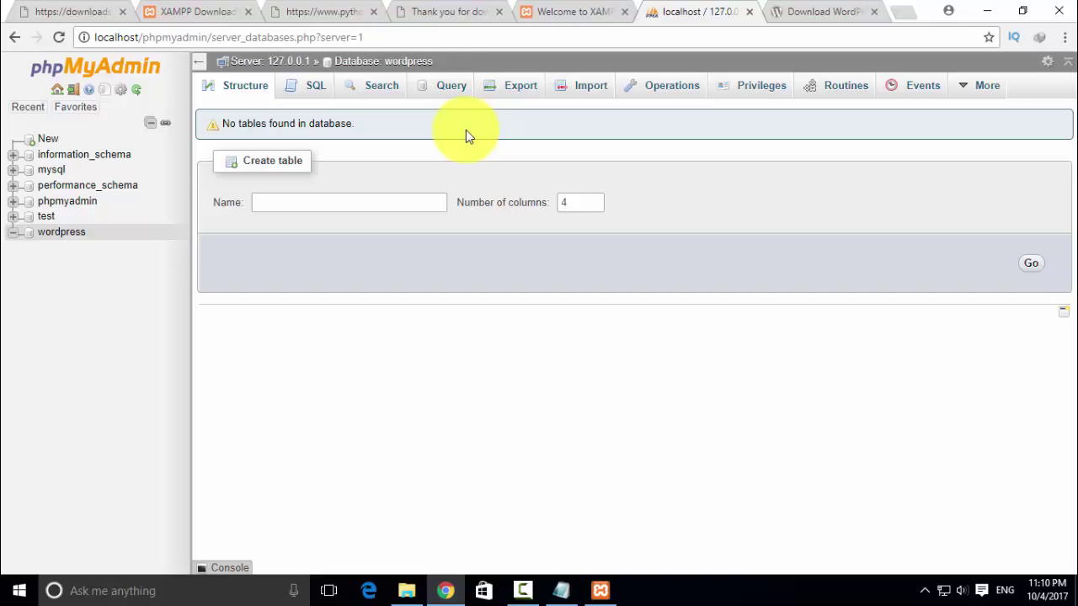
{"action": "left_click", "coordinate": [853, 10]}
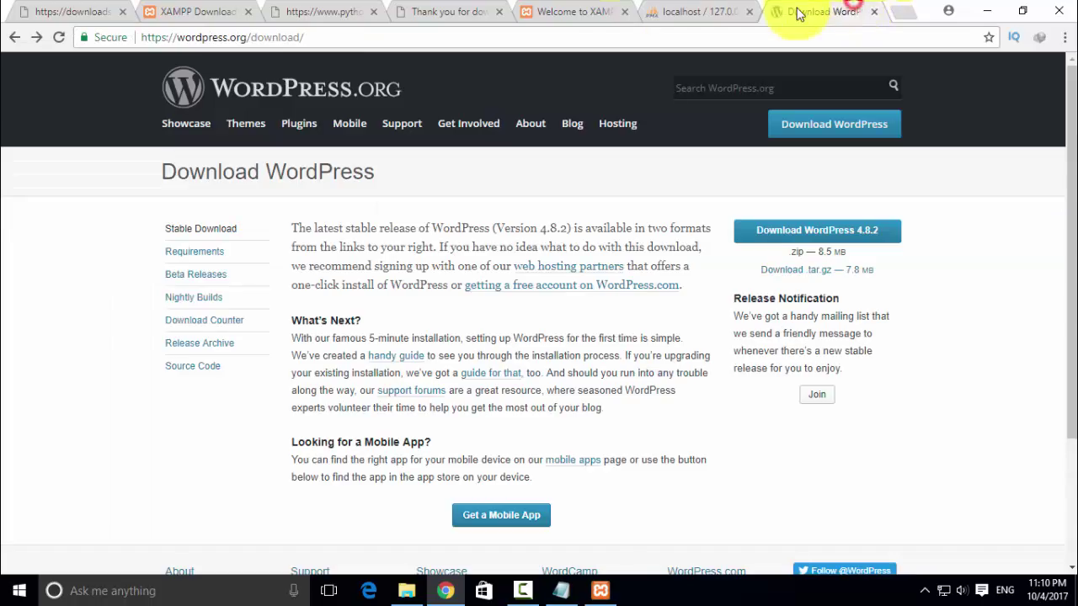
- Load localhost/wordpress in a new Chrome tab, see only a nested wordpress/ folder, then minimize Chrome
{"action": "left_click", "coordinate": [895, 15]}
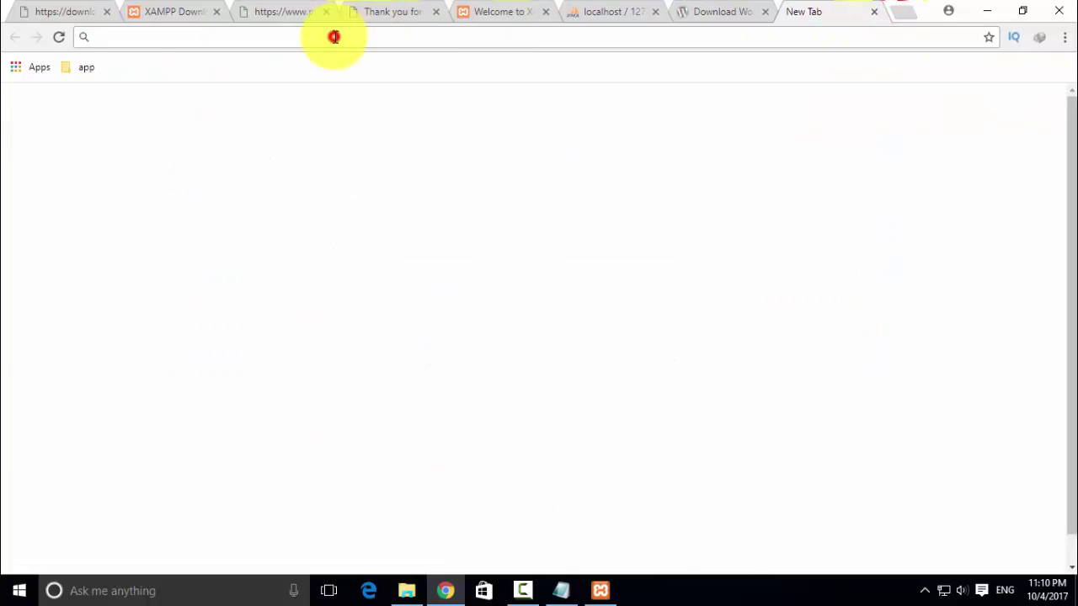
{"action": "type", "text": "localhos"}
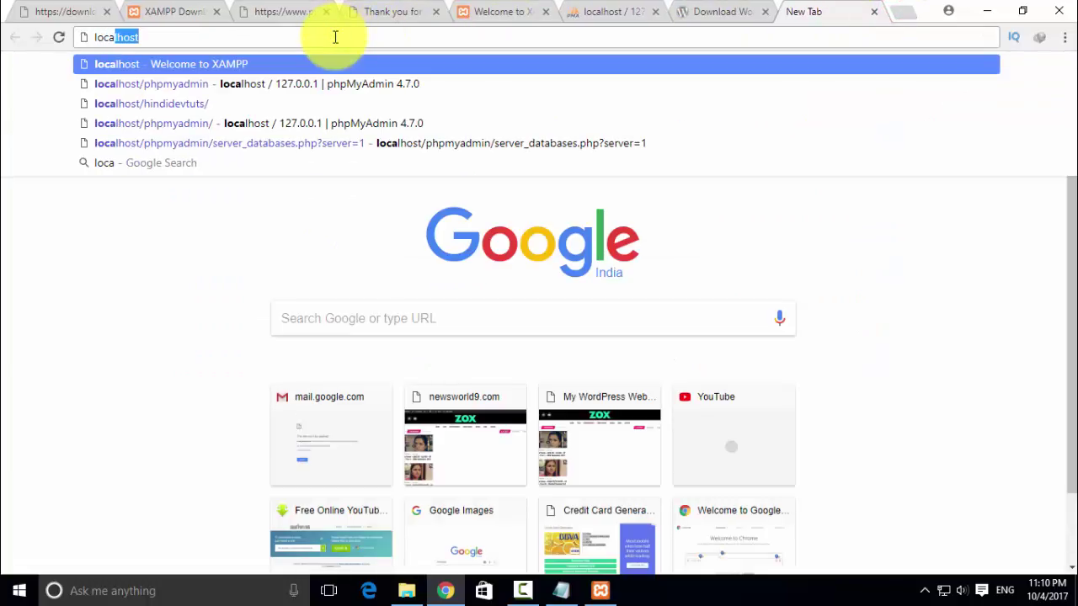
{"action": "type", "text": "t"}
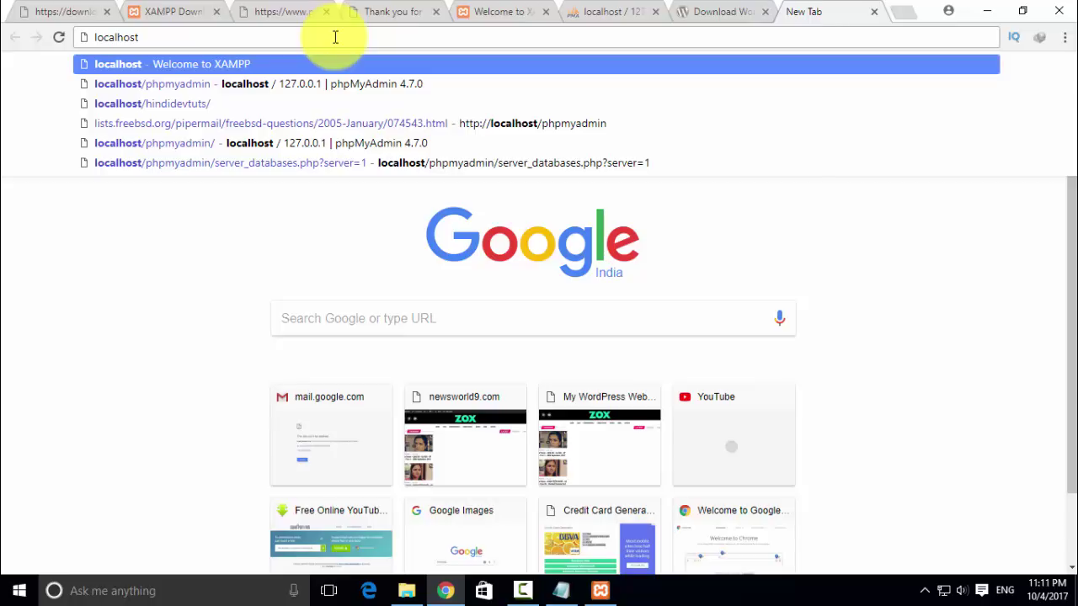
{"action": "type", "text": "/"}
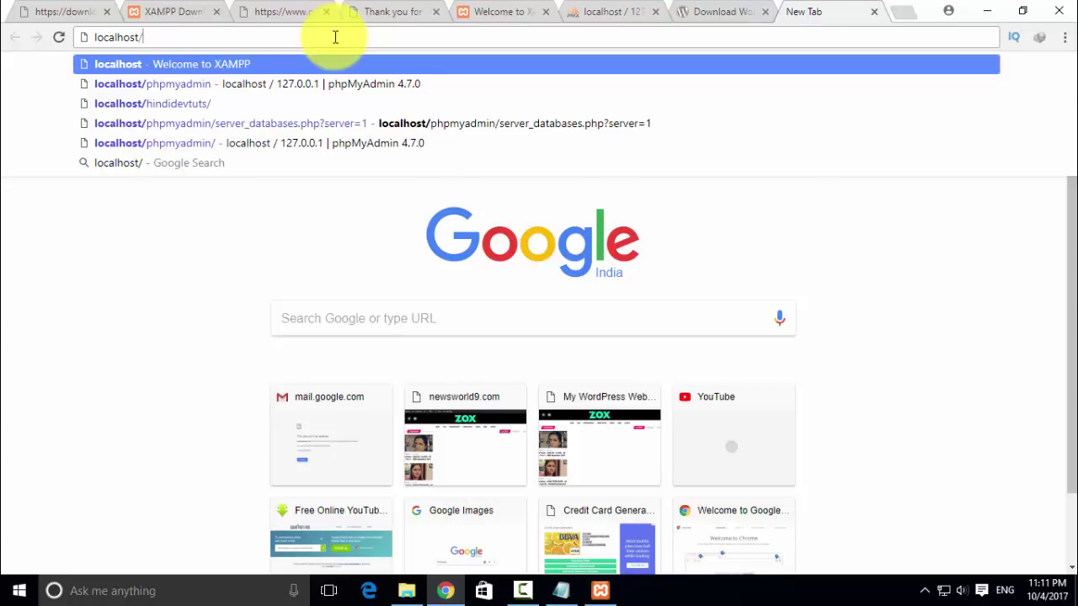
{"action": "type", "text": "wordp"}
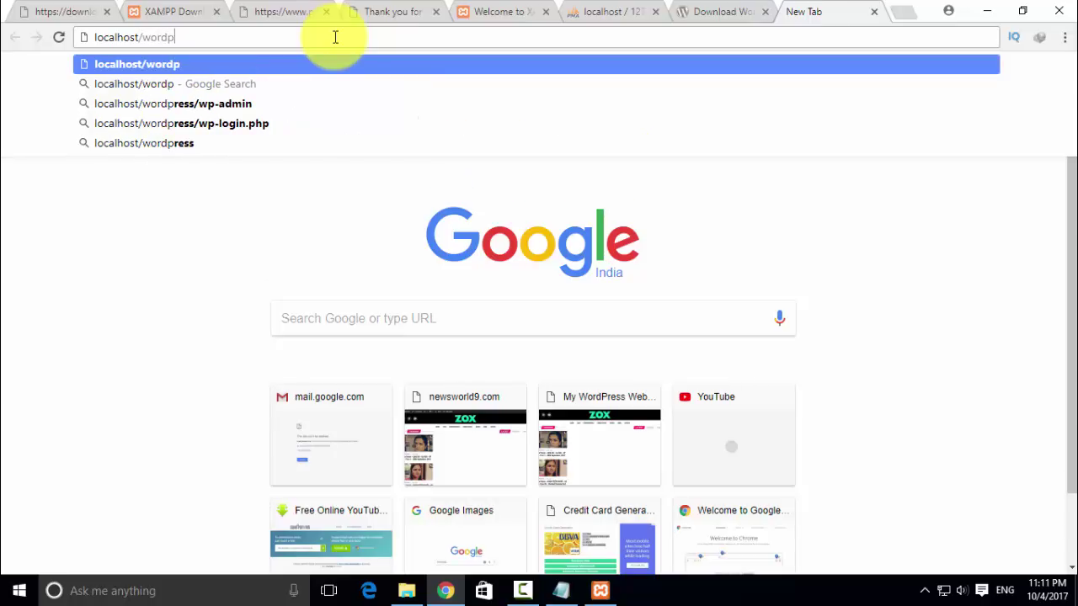
{"action": "type", "text": "ress"}
{"action": "key", "text": "Return"}
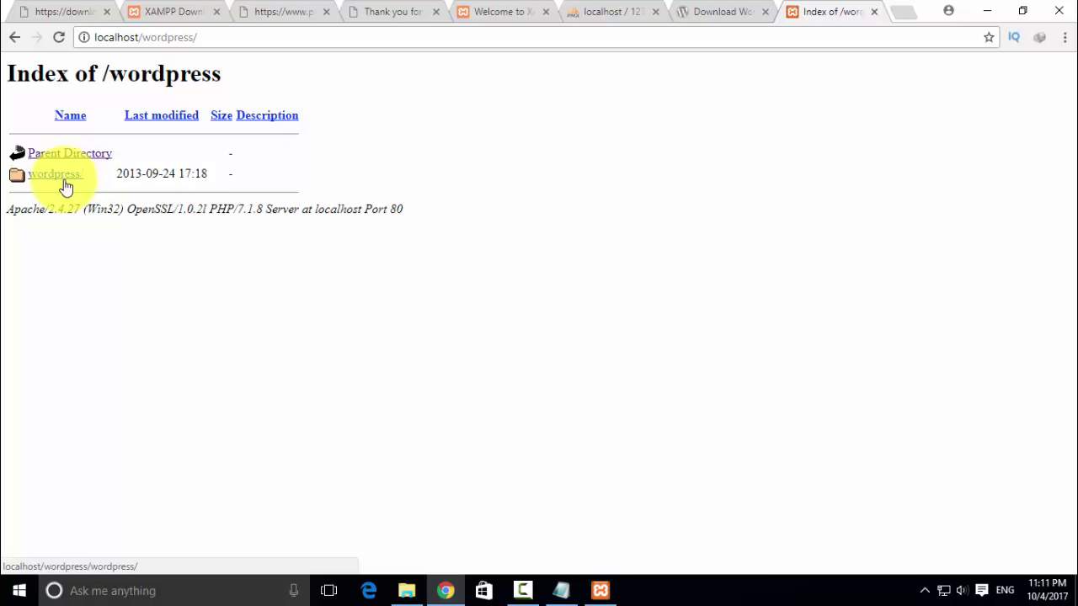
{"action": "left_click", "coordinate": [989, 11]}
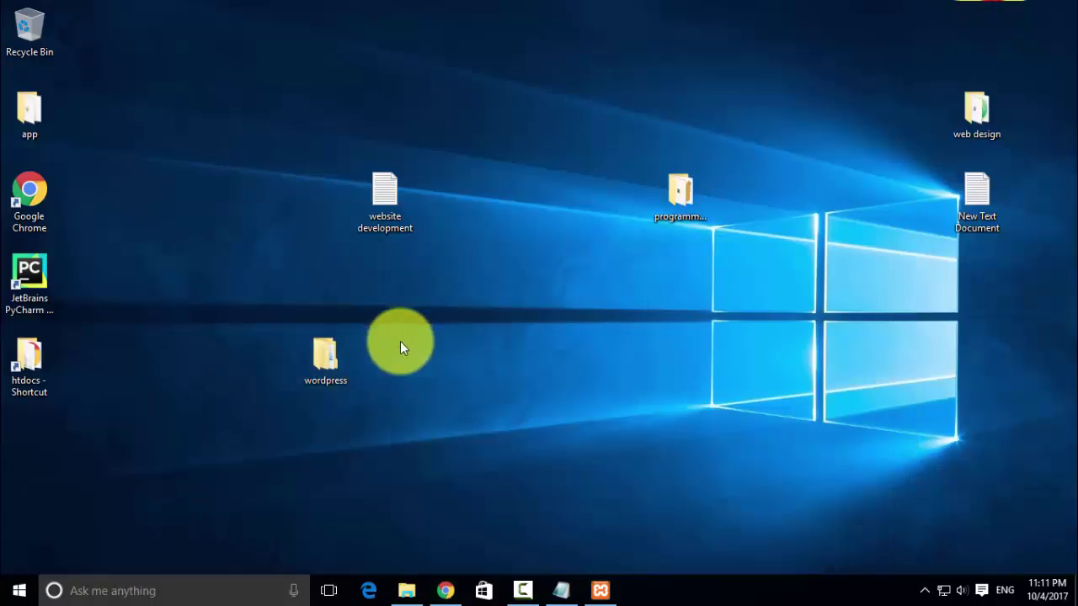
- Inspect htdocs\wordpress and find it only contains a nested wordpress folder
{"action": "double_click", "coordinate": [25, 358]}
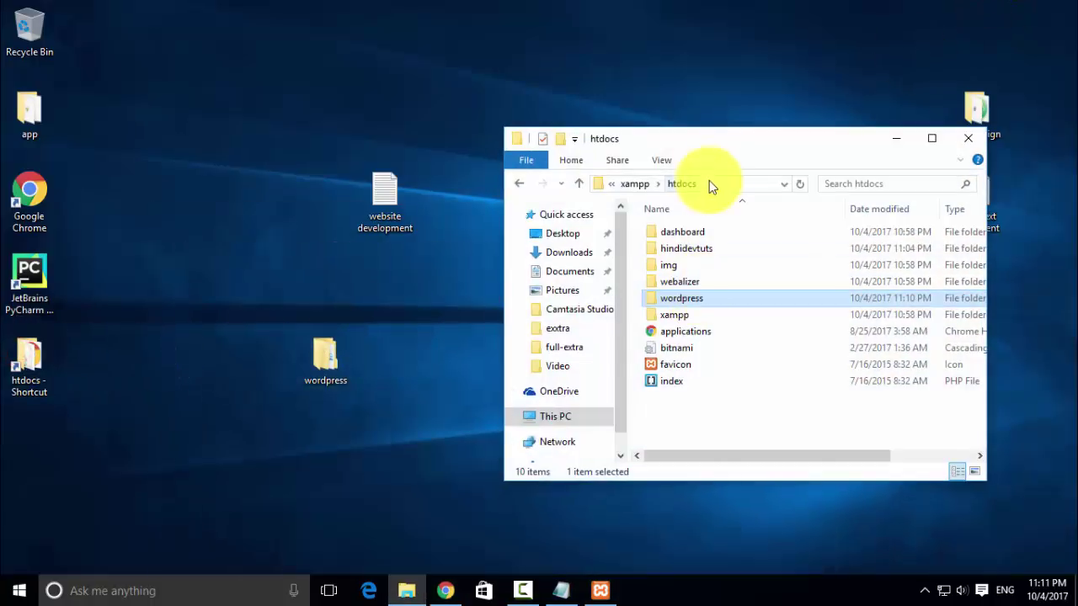
{"action": "double_click", "coordinate": [724, 139]}
{"action": "left_click", "coordinate": [195, 167]}
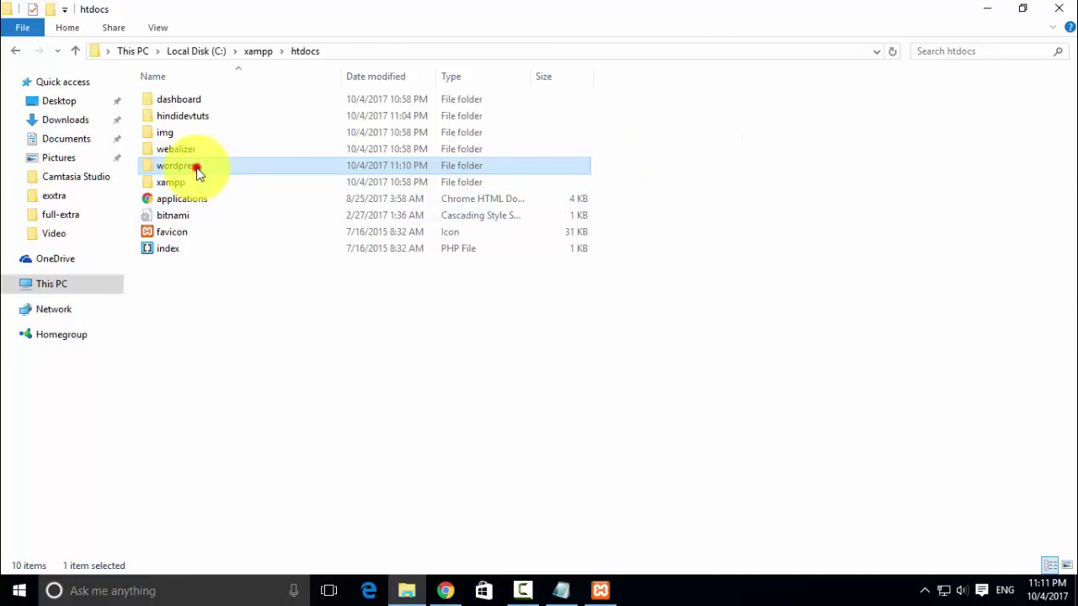
{"action": "double_click", "coordinate": [197, 168]}
{"action": "left_click", "coordinate": [184, 101]}
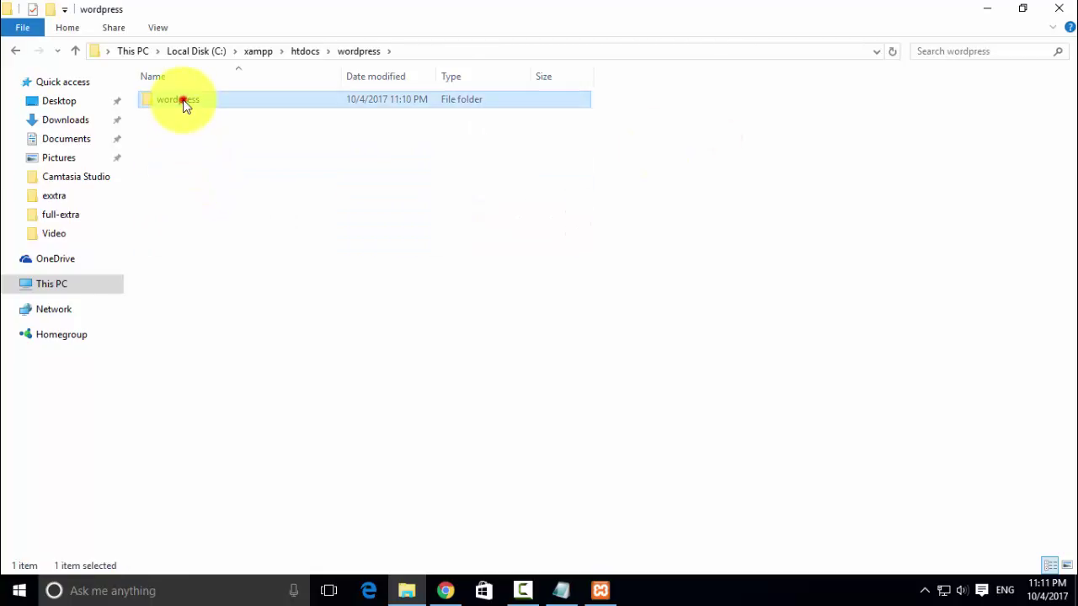
{"action": "double_click", "coordinate": [183, 101]}
{"action": "left_click", "coordinate": [74, 50]}
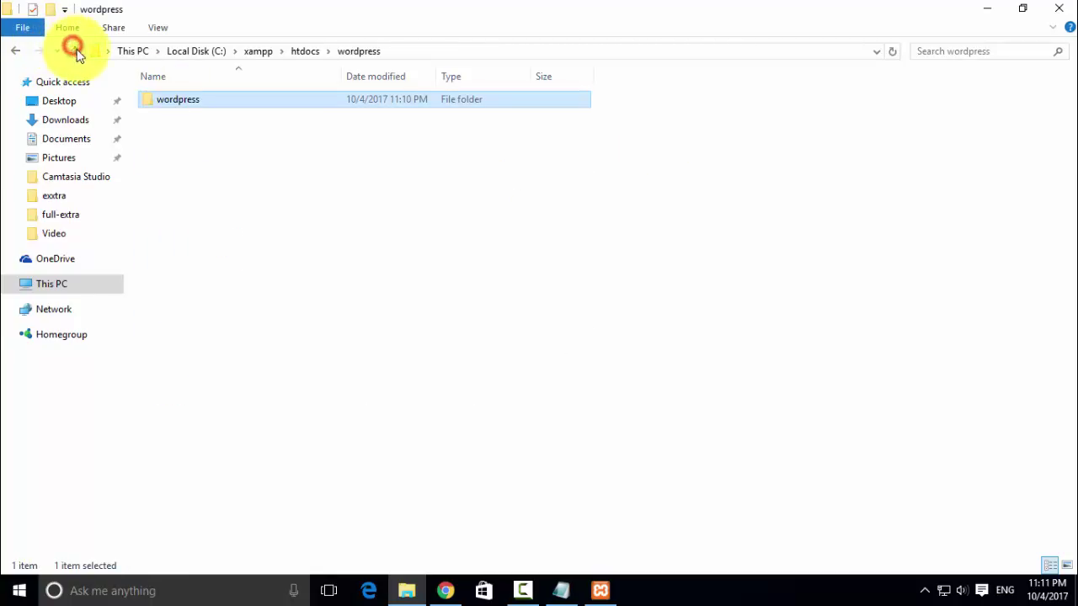
{"action": "right_click", "coordinate": [175, 97]}
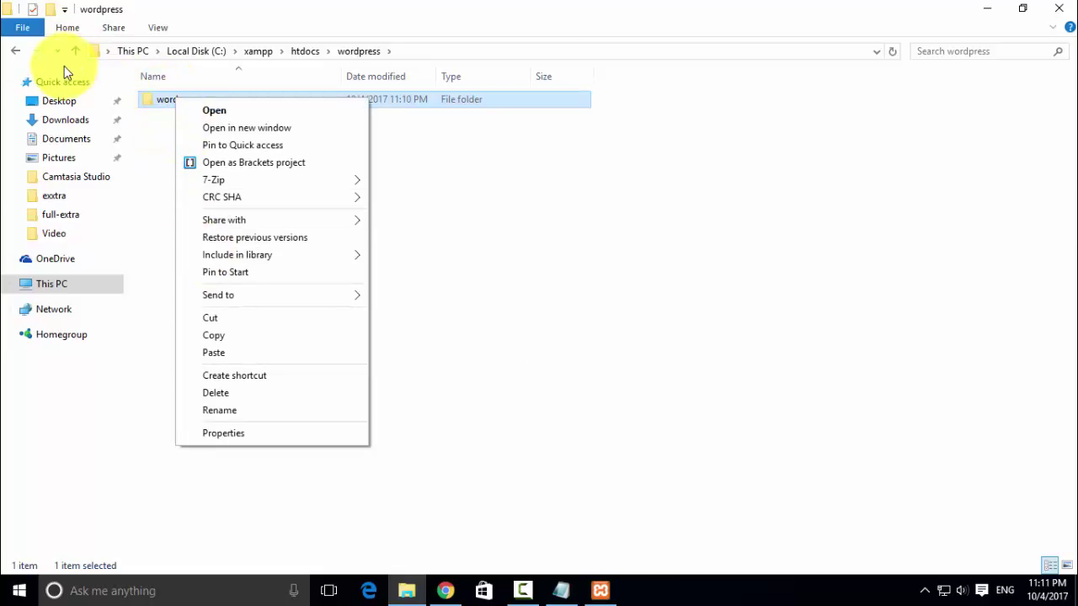
{"action": "left_click", "coordinate": [157, 100]}
{"action": "double_click", "coordinate": [156, 101]}
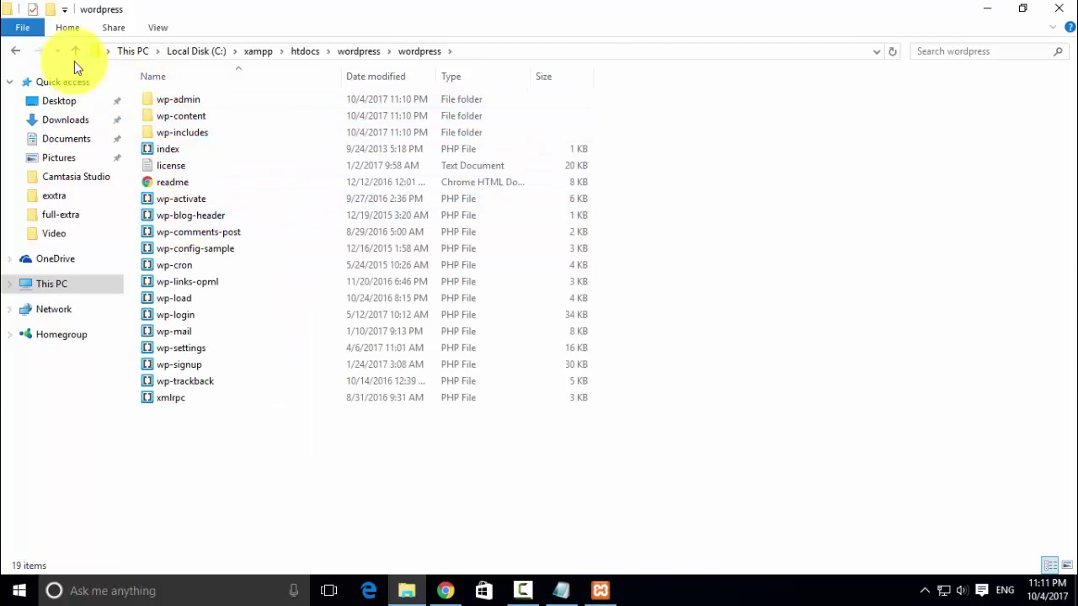
{"action": "left_click", "coordinate": [1050, 15]}
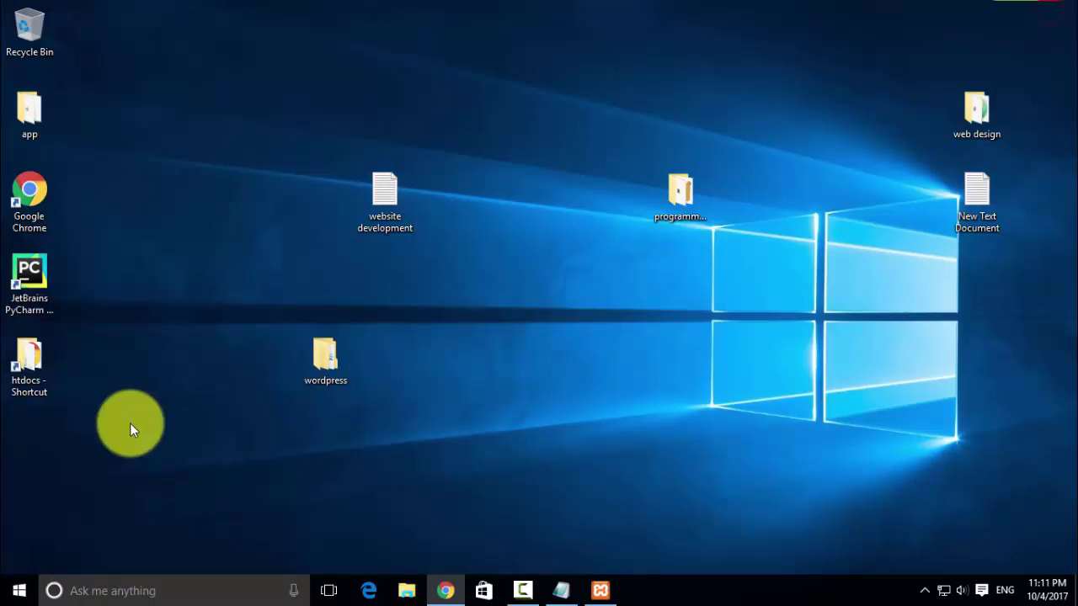
- Delete the wordpress folder from C:\xampp\htdocs
{"action": "left_click", "coordinate": [33, 360]}
{"action": "double_click", "coordinate": [34, 361]}
{"action": "left_click", "coordinate": [186, 166]}
{"action": "right_click", "coordinate": [186, 168]}
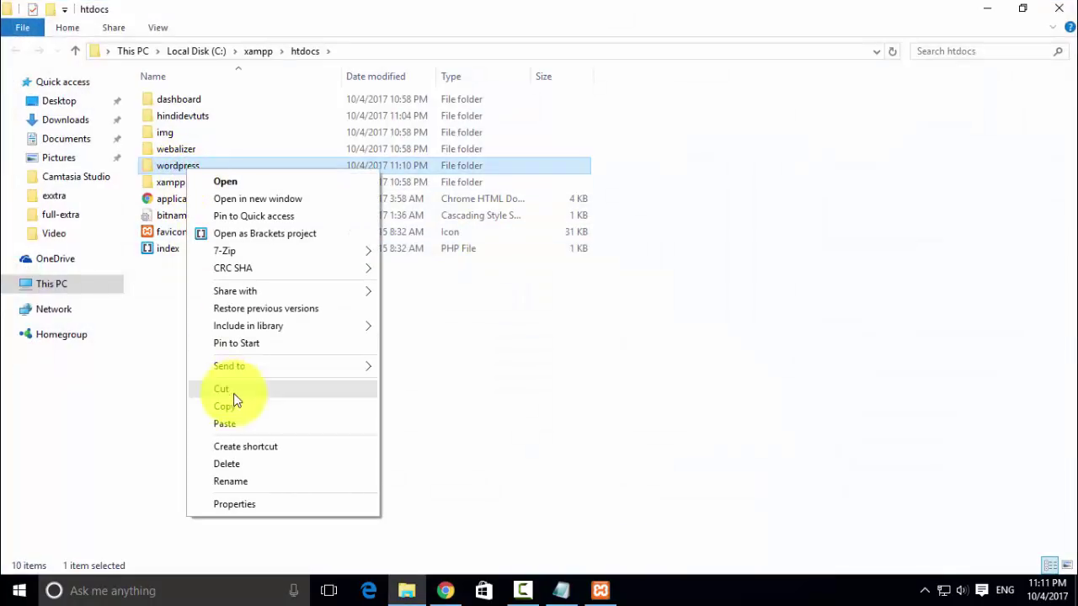
{"action": "left_click", "coordinate": [241, 464]}
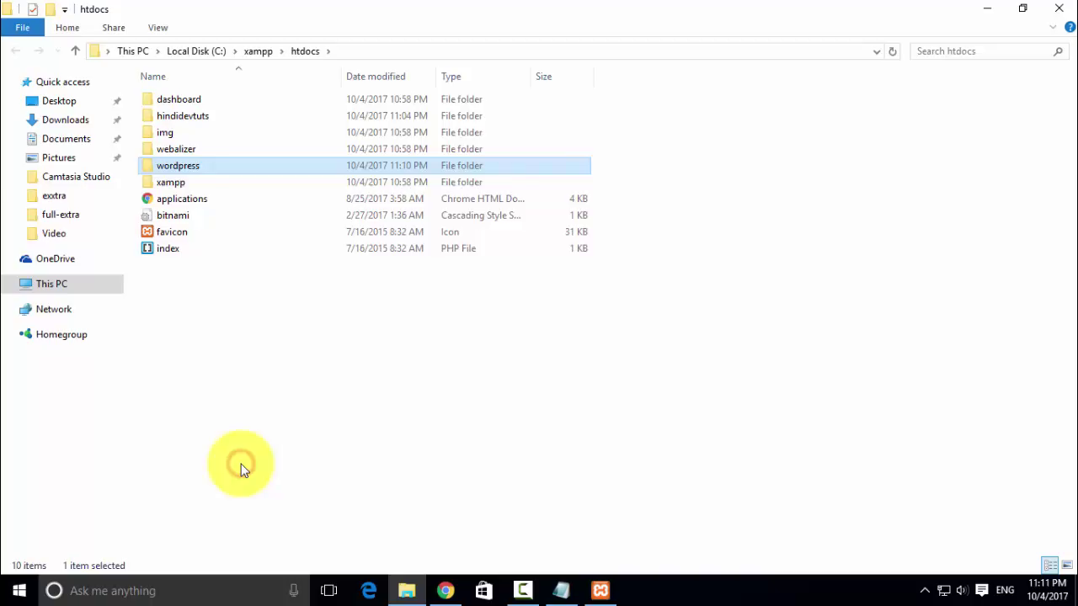
{"action": "left_click", "coordinate": [982, 9]}
- Copy the inner wordpress folder from the desktop's wordpress folder
{"action": "double_click", "coordinate": [309, 349]}
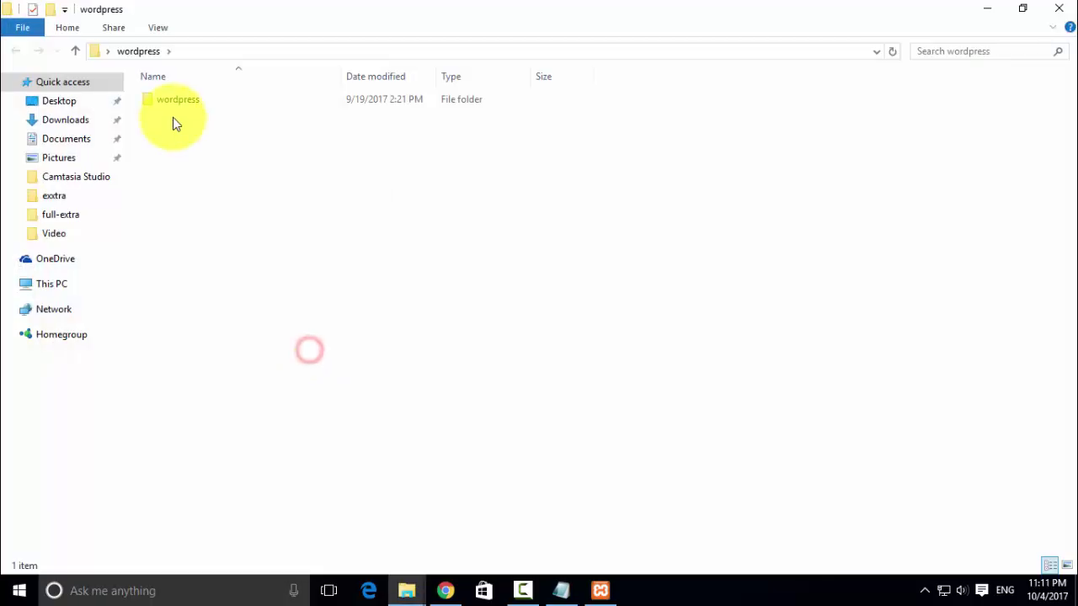
{"action": "double_click", "coordinate": [172, 101]}
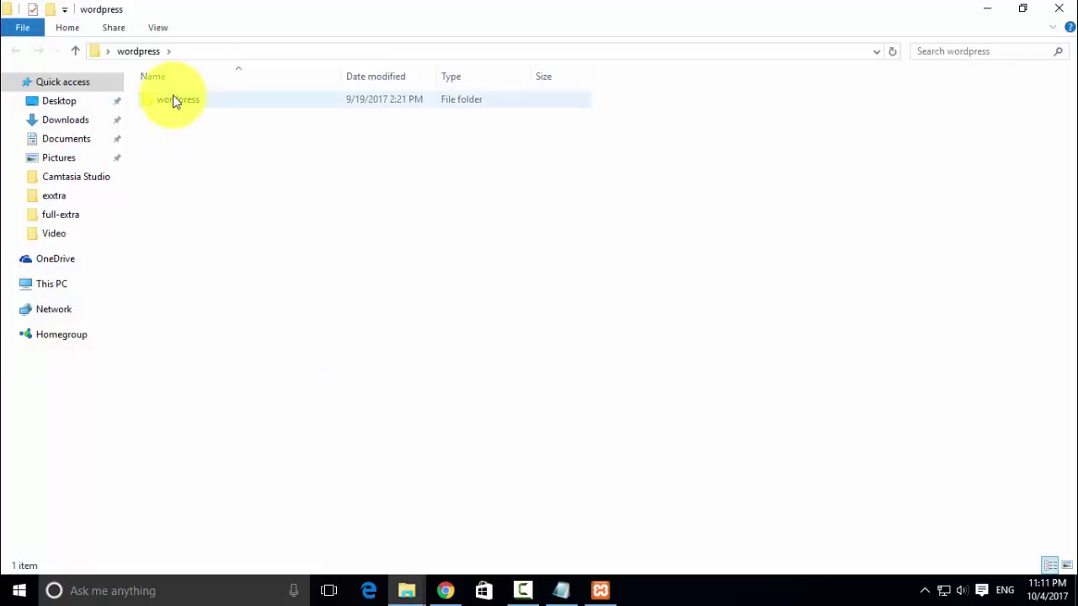
{"action": "left_click", "coordinate": [75, 51]}
{"action": "right_click", "coordinate": [215, 101]}
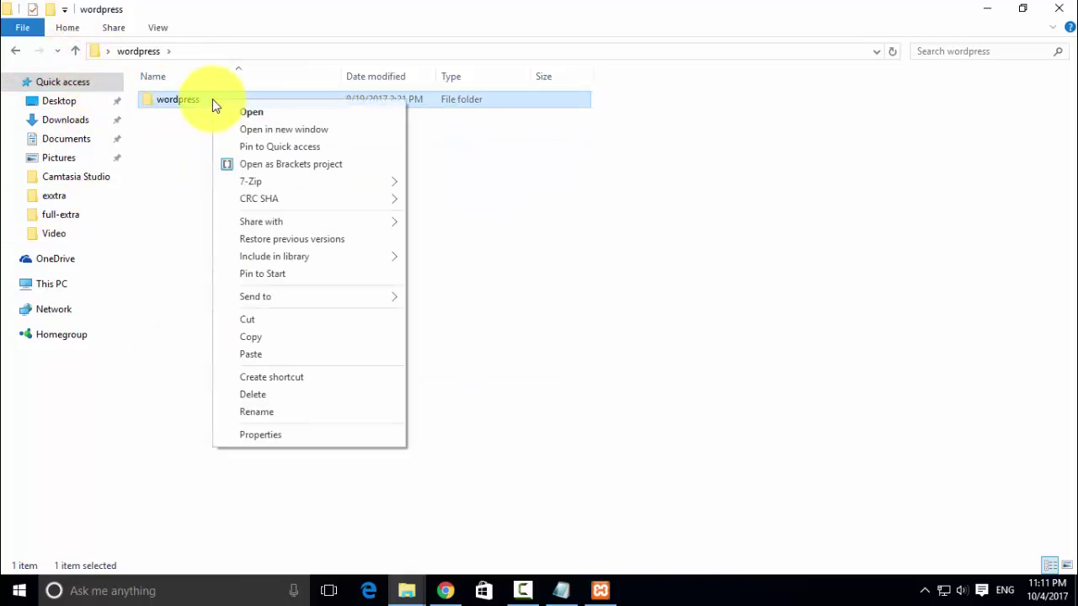
{"action": "left_click", "coordinate": [263, 338]}
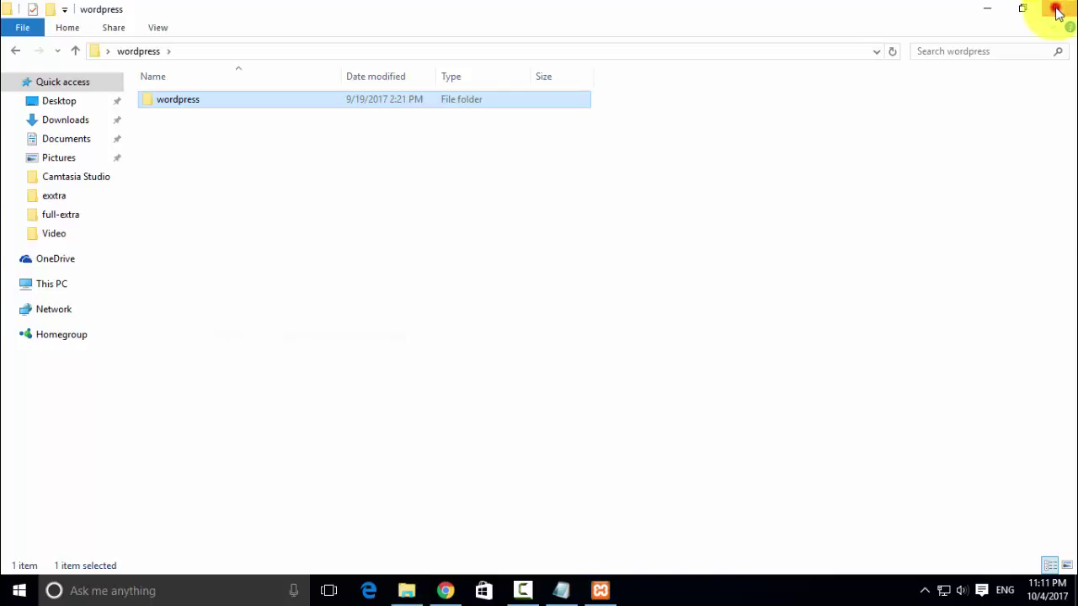
{"action": "left_click", "coordinate": [1052, 10]}
- Paste the inner wordpress folder into htdocs, copying its 1,625 items
{"action": "double_click", "coordinate": [29, 360]}
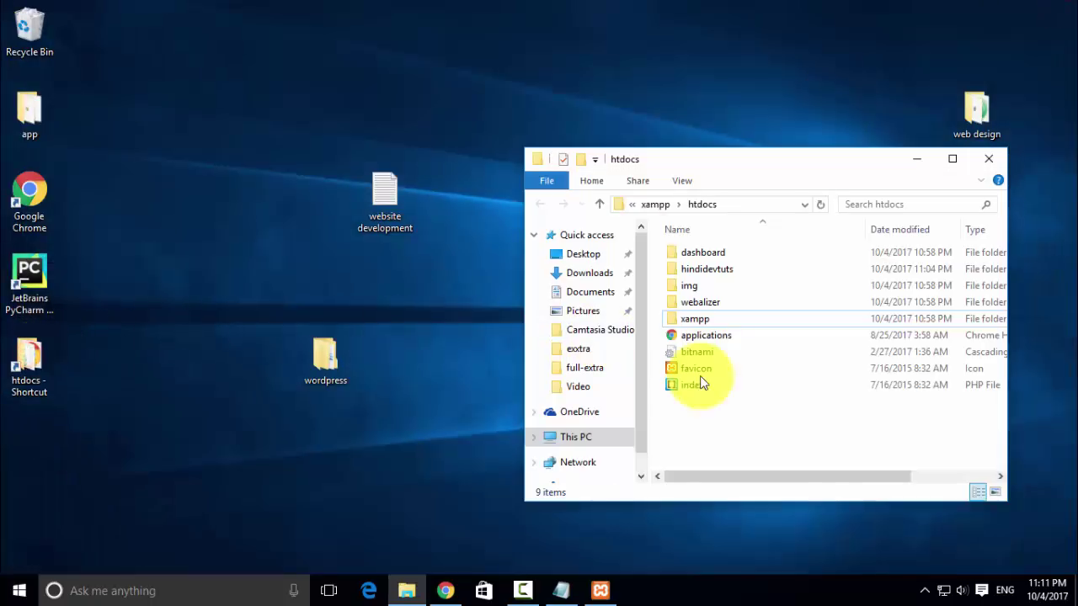
{"action": "left_click_drag", "start_coordinate": [733, 170], "coordinate": [293, 58]}
{"action": "right_click", "coordinate": [295, 325]}
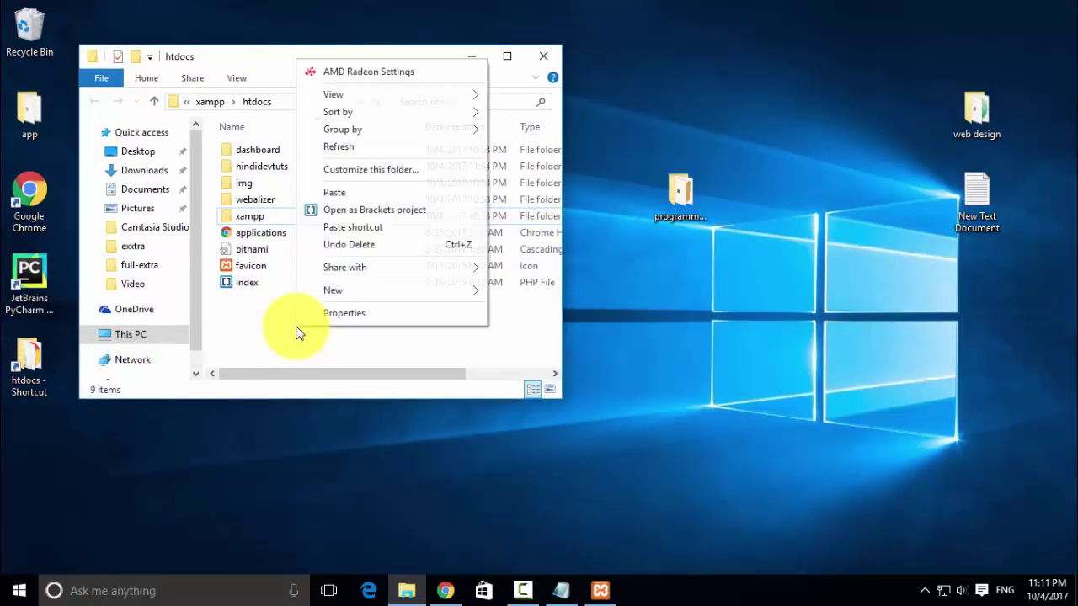
{"action": "left_click", "coordinate": [336, 195]}
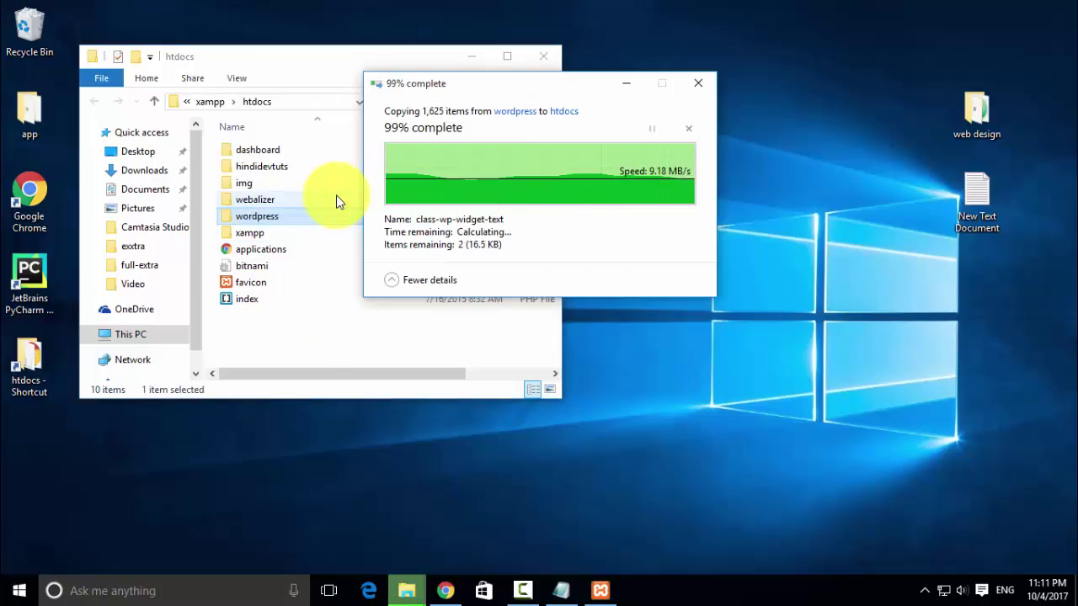
{"action": "left_click", "coordinate": [543, 56]}
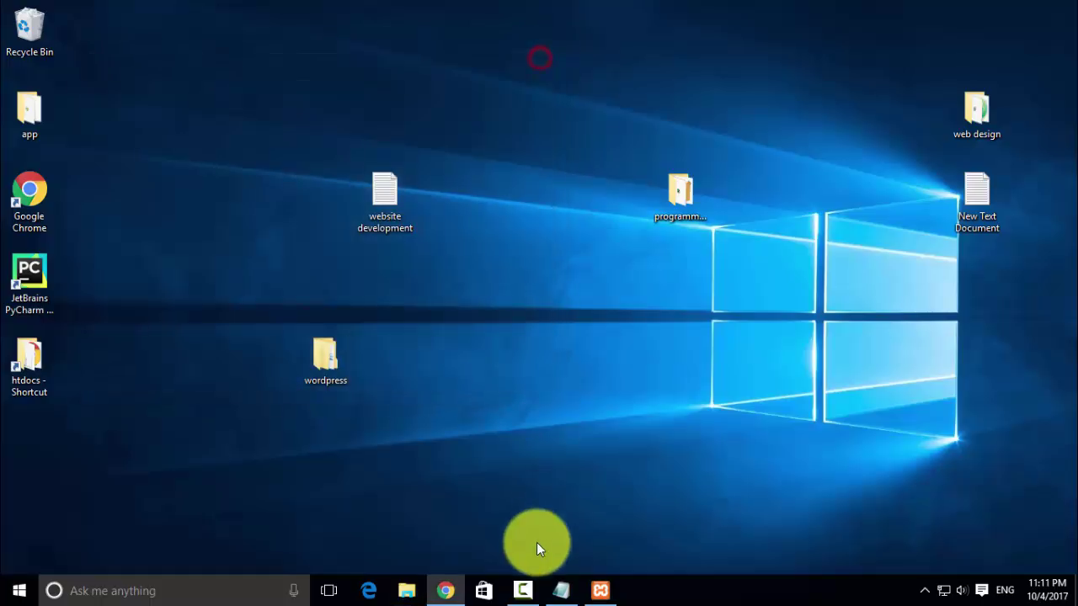
- Reload localhost/wordpress and continue the WordPress setup with English (United States)
{"action": "left_click", "coordinate": [446, 590]}
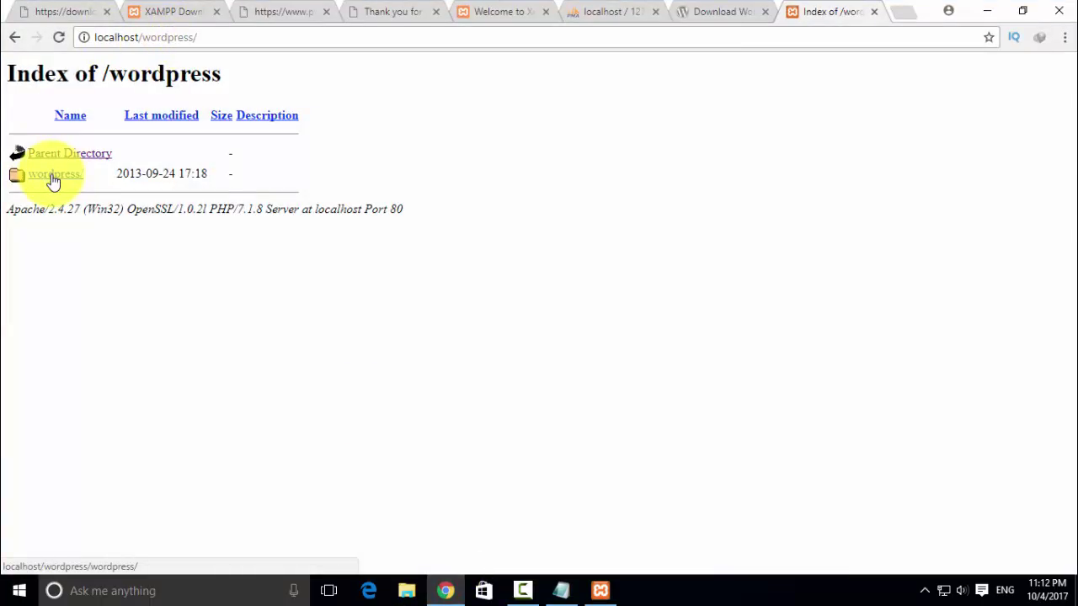
{"action": "left_click", "coordinate": [207, 37]}
{"action": "left_click", "coordinate": [214, 37]}
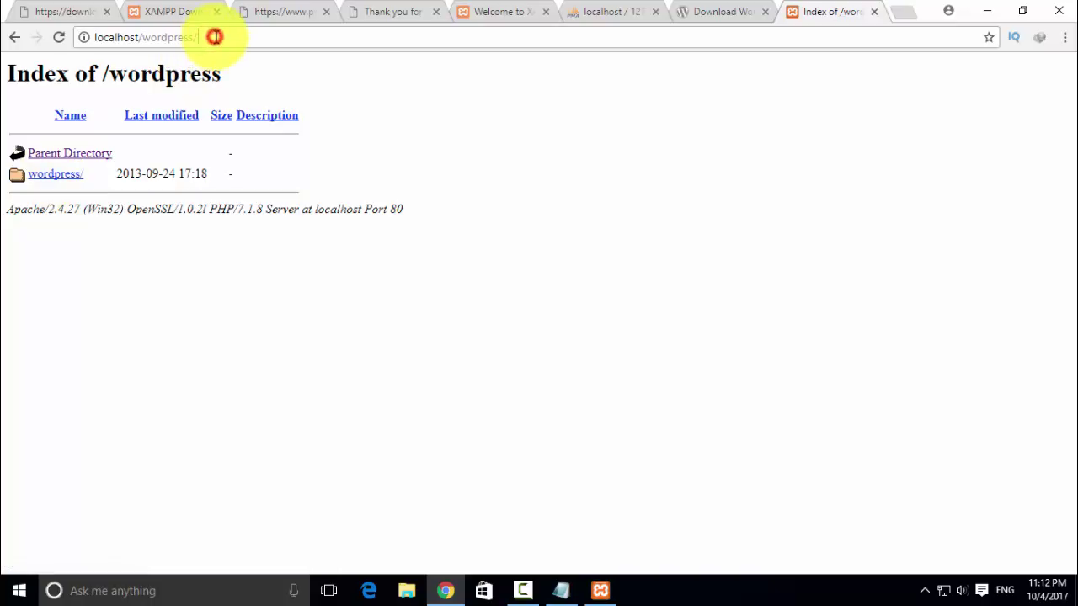
{"action": "key", "text": "Return"}
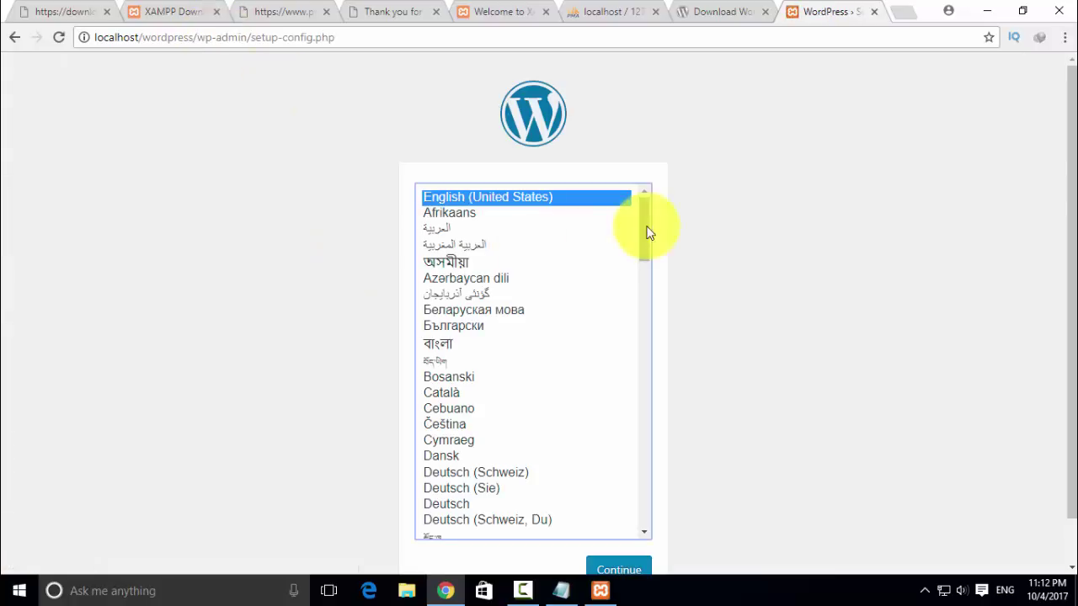
{"action": "scroll", "coordinate": [723, 231], "scroll_direction": "down", "scroll_amount": 1}
{"action": "scroll", "coordinate": [724, 231], "scroll_direction": "up", "scroll_amount": 1}
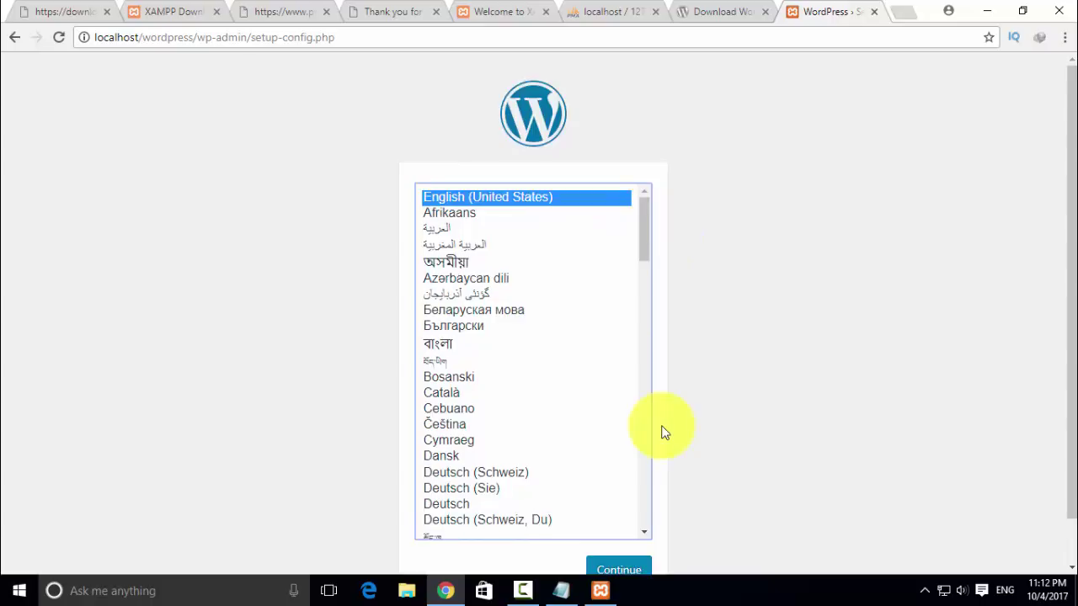
{"action": "scroll", "coordinate": [661, 432], "scroll_direction": "down", "scroll_amount": 1}
{"action": "left_click", "coordinate": [614, 519]}
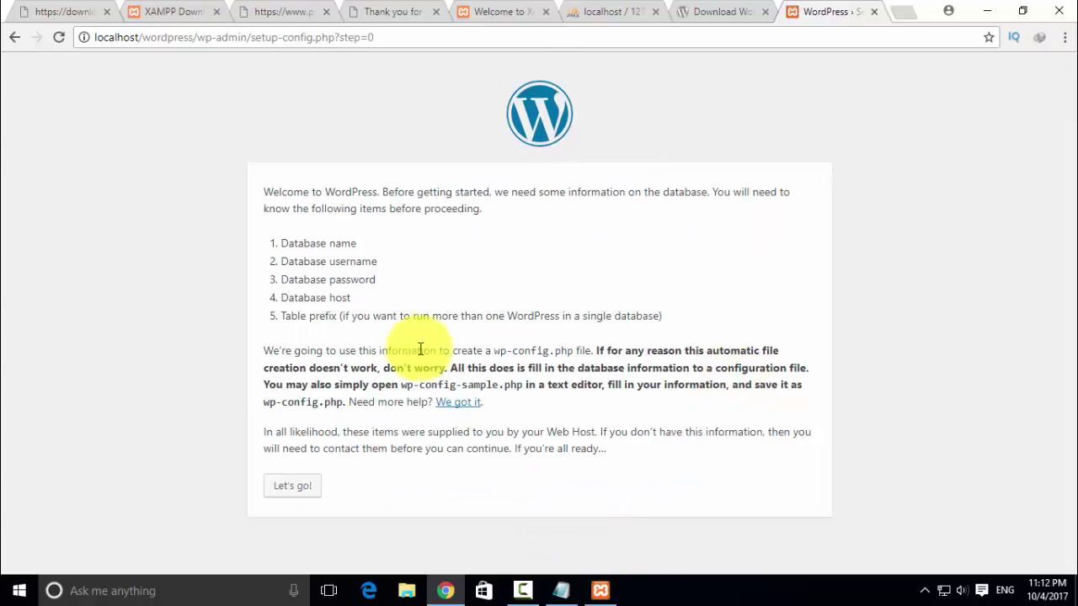
- Enter database name 'wordpress', username root, and leave the database password empty
{"action": "left_click", "coordinate": [300, 484]}
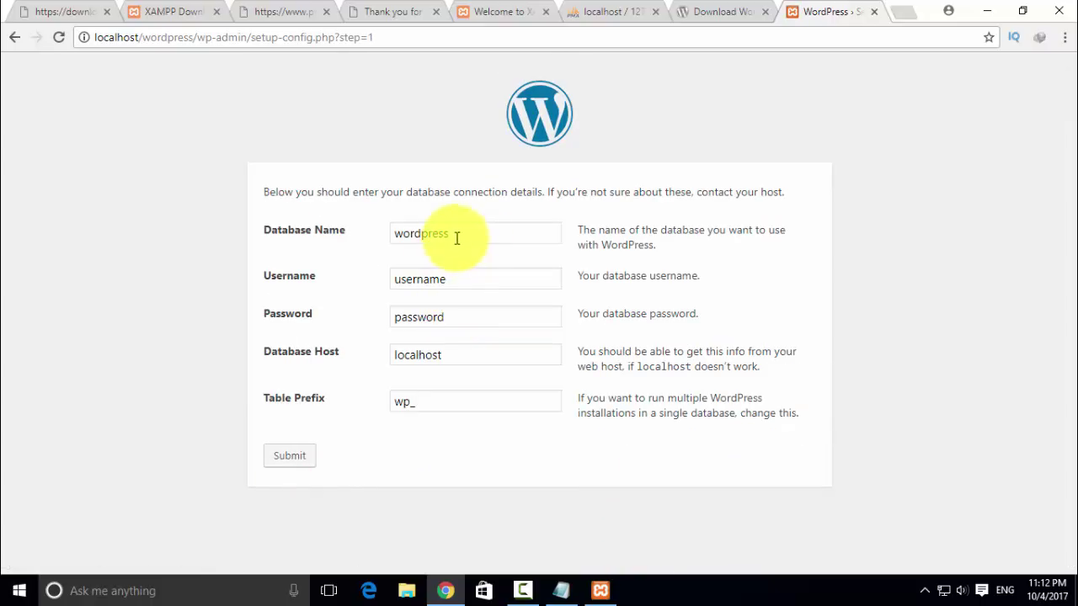
{"action": "left_click", "coordinate": [476, 234]}
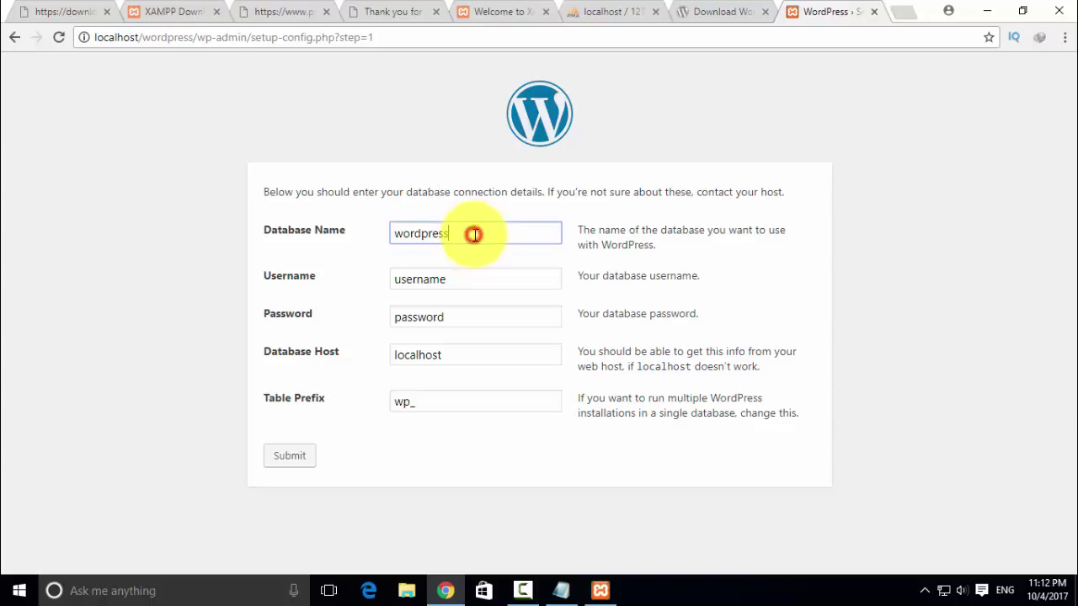
{"action": "double_click", "coordinate": [468, 280]}
{"action": "type", "text": "root"}
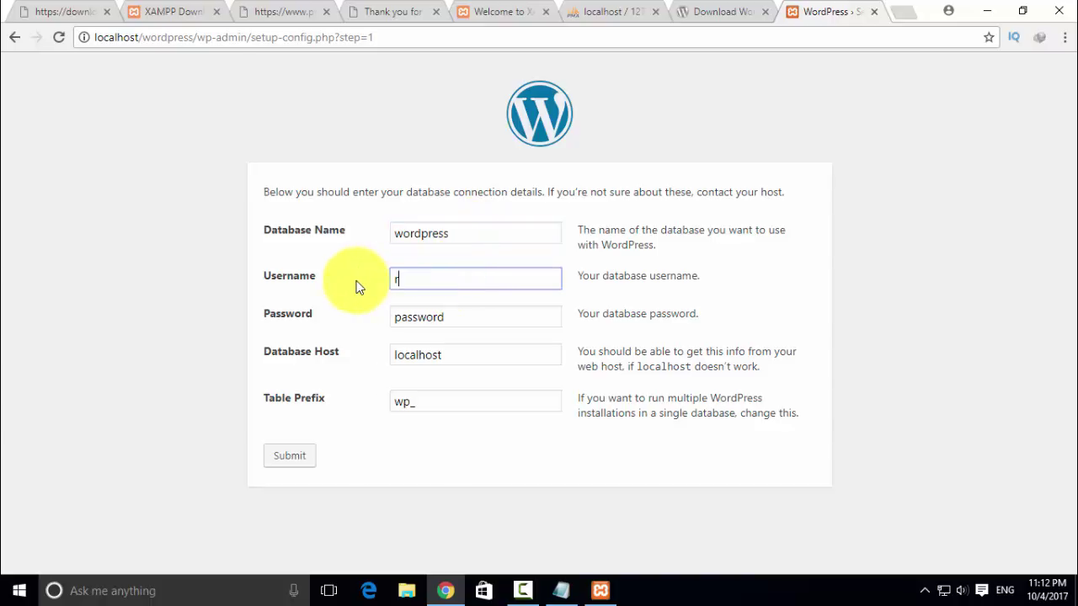
{"action": "double_click", "coordinate": [469, 314]}
{"action": "key", "text": "BackSpace"}
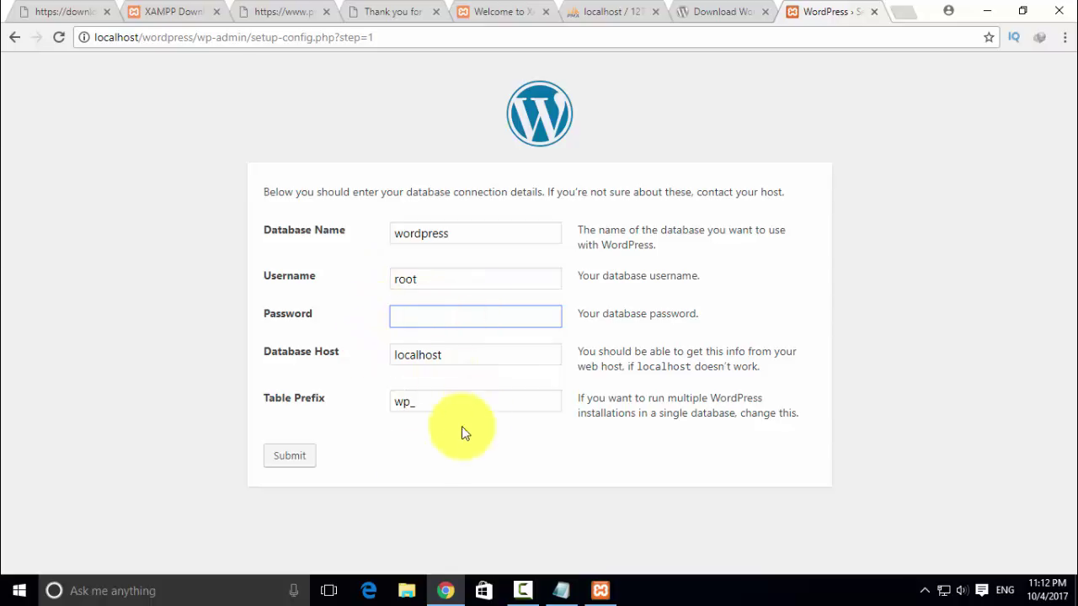
- Submit the connection details, run the install, and title the site 'hindidevtuts'
{"action": "left_click", "coordinate": [299, 457]}
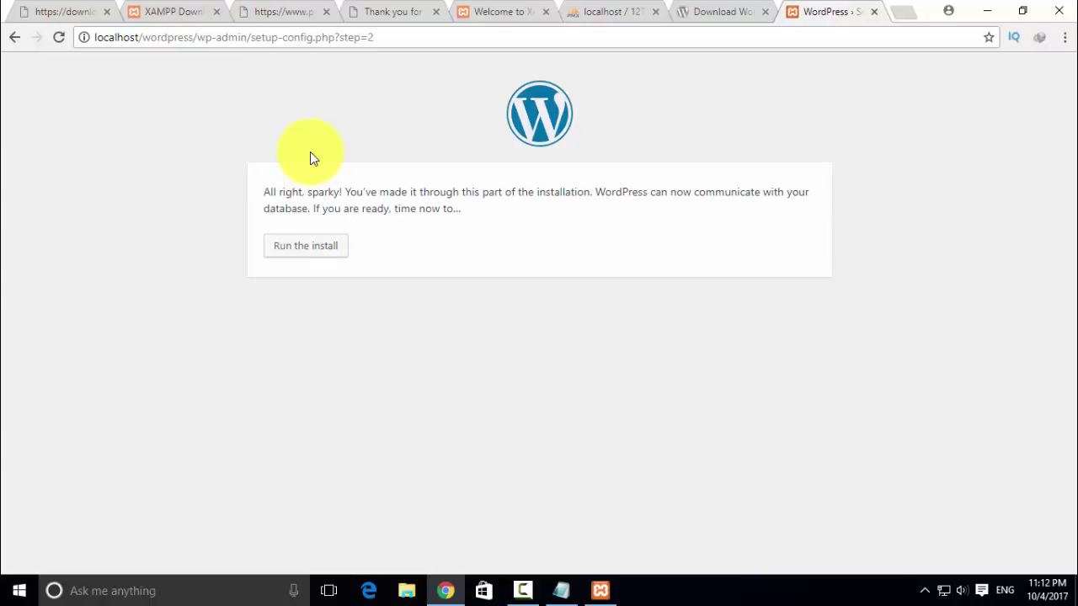
{"action": "left_click", "coordinate": [304, 245]}
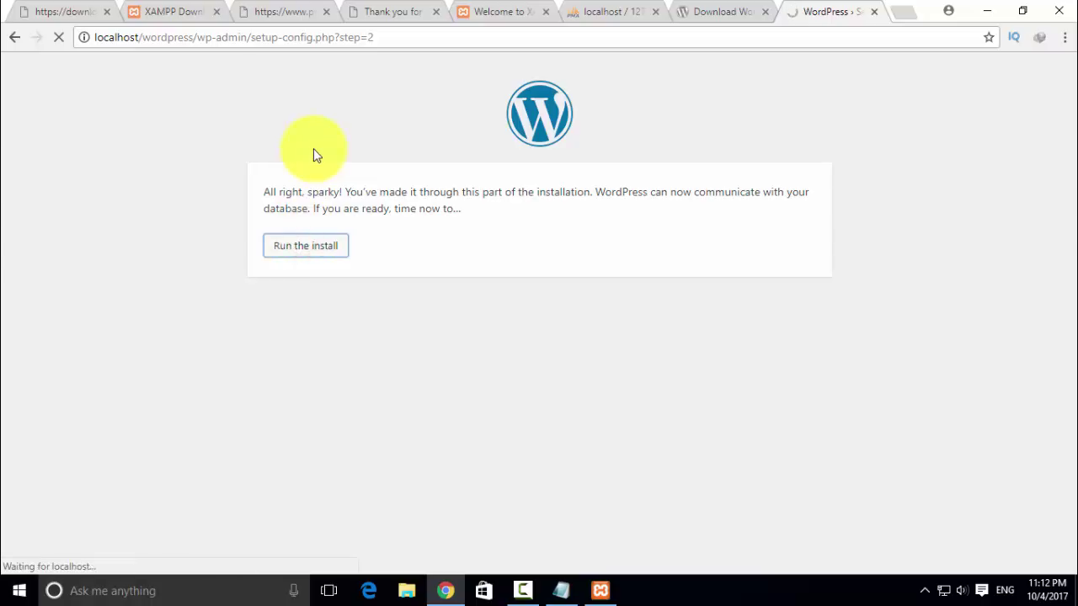
{"action": "left_click", "coordinate": [415, 375]}
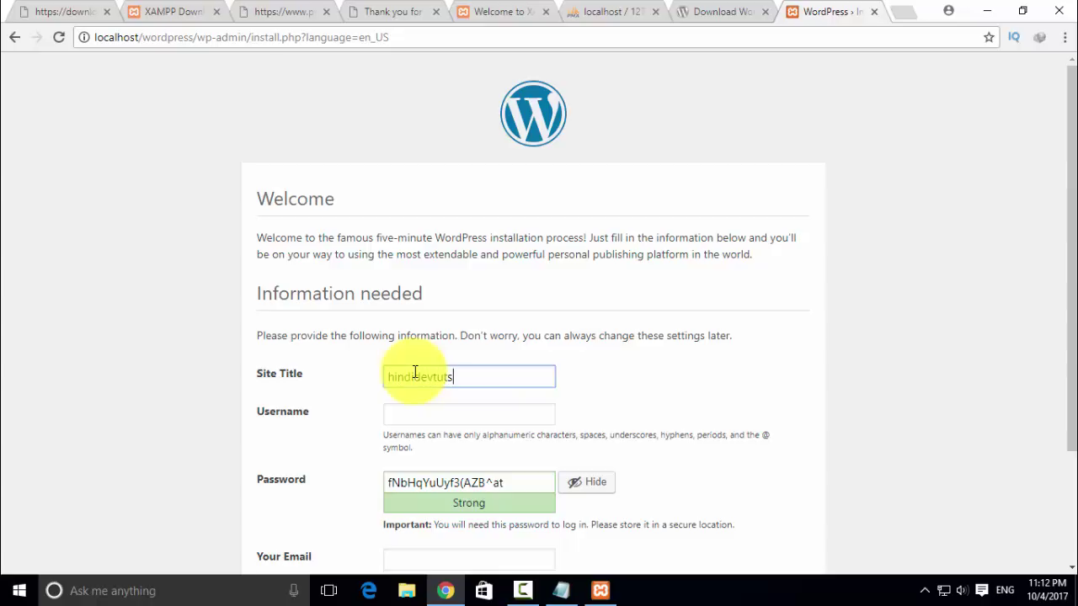
- Enter the admin username and replace the suggested password with a weak one, confirming its use
{"action": "left_click", "coordinate": [414, 413]}
{"action": "type", "text": "a"}
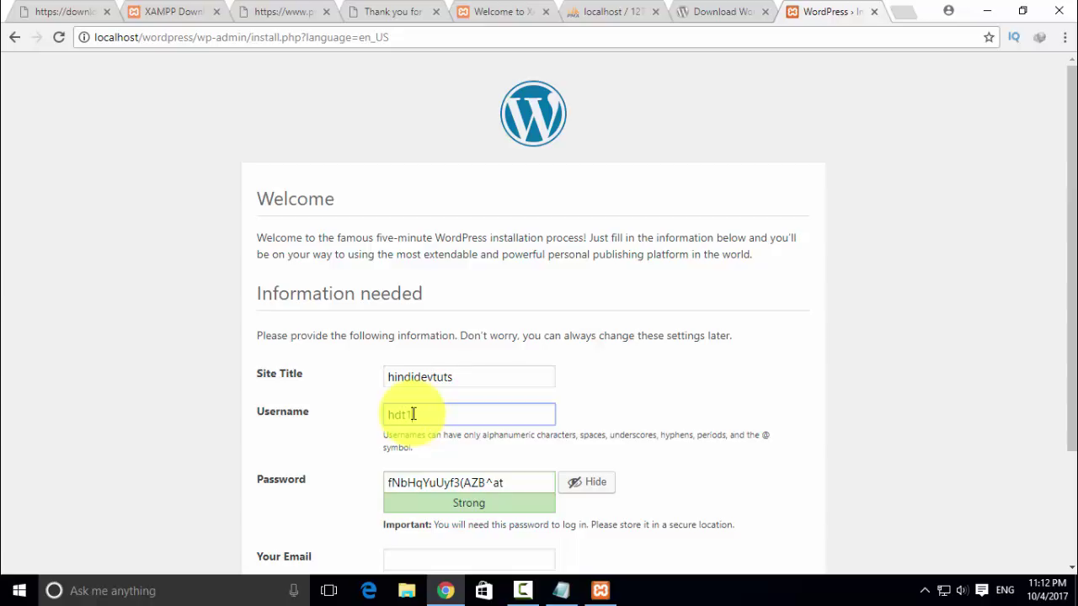
{"action": "left_click_drag", "start_coordinate": [504, 483], "coordinate": [352, 487]}
{"action": "scroll", "coordinate": [348, 481], "scroll_direction": "down", "scroll_amount": 1}
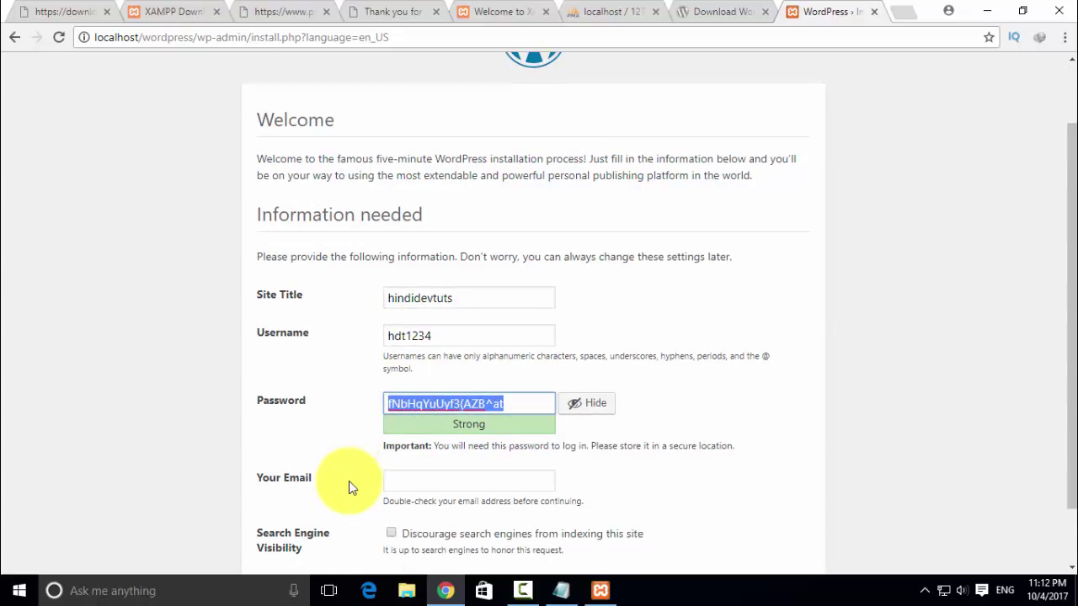
{"action": "type", "text": "123456"}
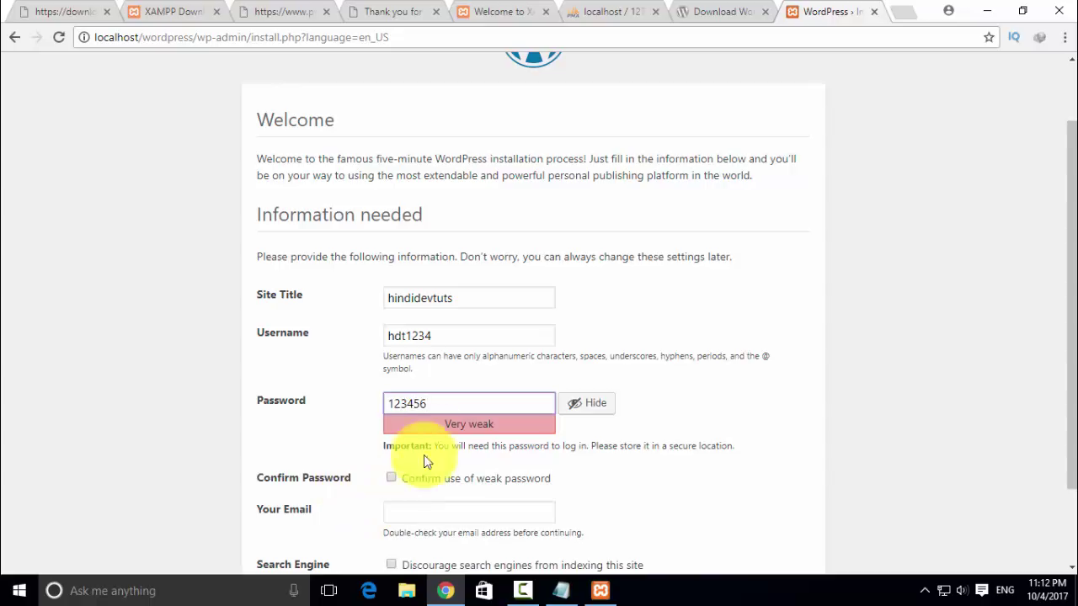
{"action": "left_click", "coordinate": [392, 478]}
{"action": "scroll", "coordinate": [402, 486], "scroll_direction": "down", "scroll_amount": 1}
- Fill in the admin e-mail address and install WordPress
{"action": "left_click", "coordinate": [409, 411]}
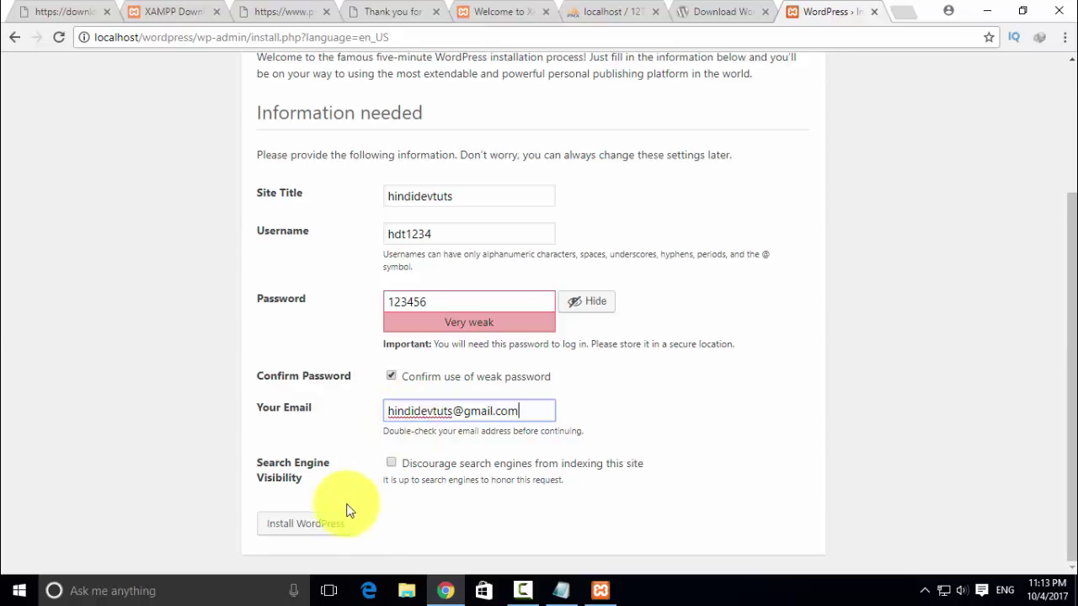
{"action": "left_click", "coordinate": [322, 529]}
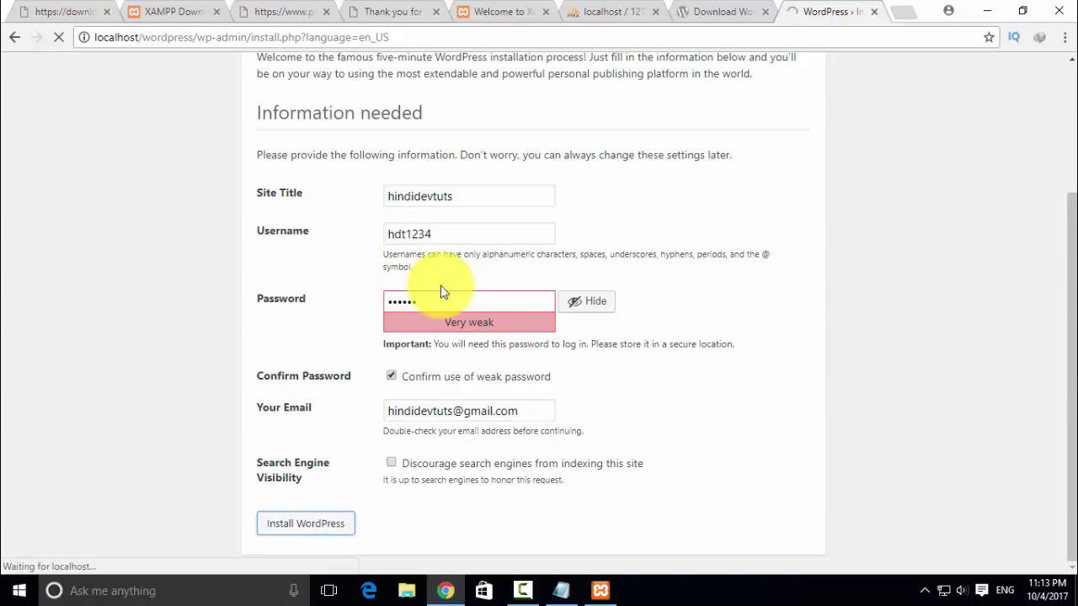
{"action": "scroll", "coordinate": [441, 295], "scroll_direction": "up", "scroll_amount": 2}
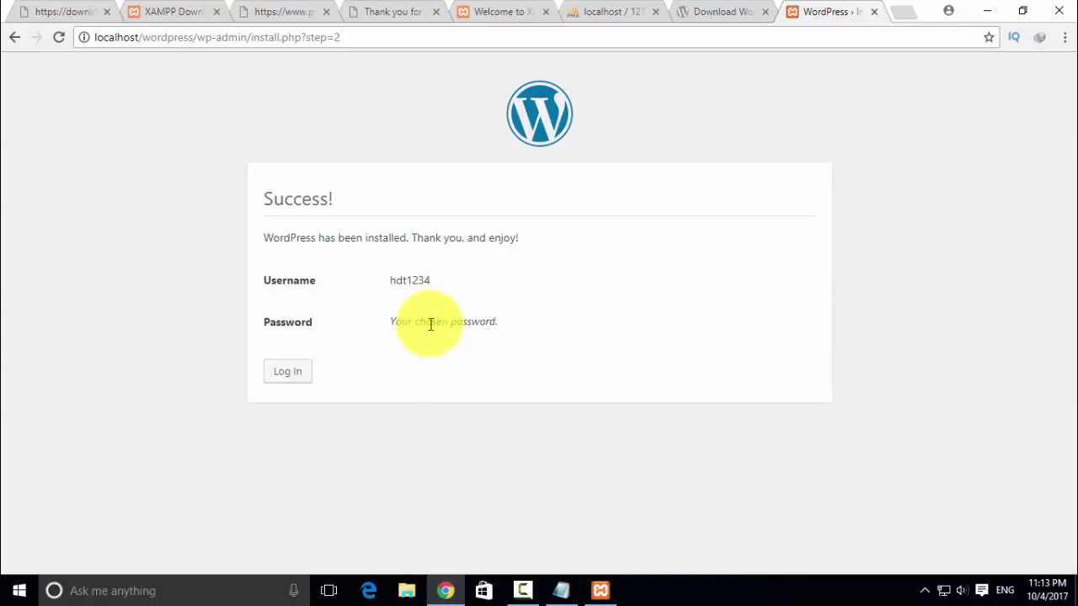
- Log in with the admin username and password, declining to save the password in the browser
{"action": "left_click", "coordinate": [283, 376]}
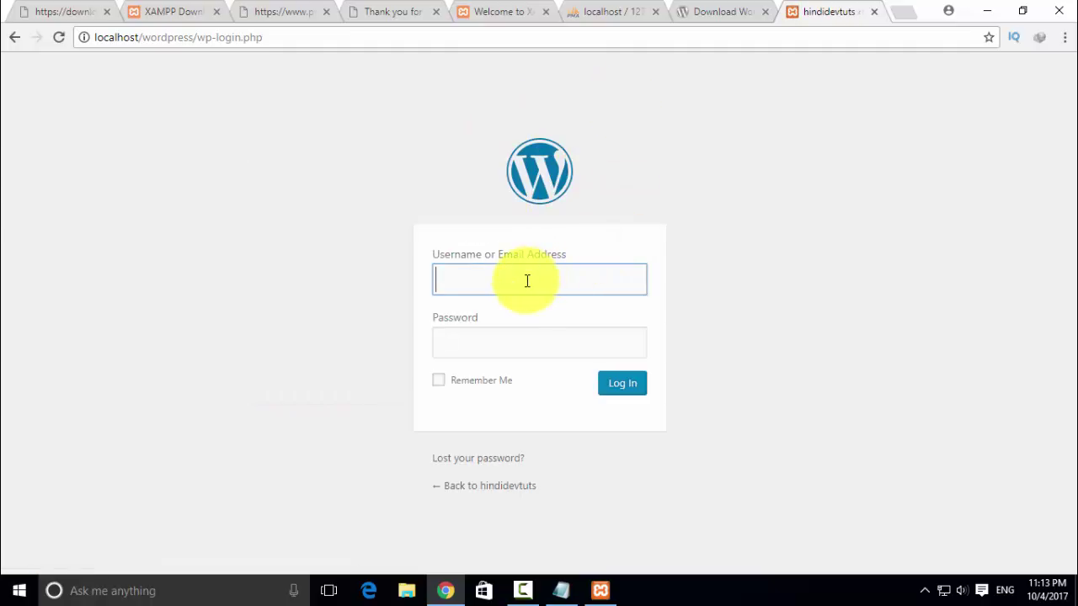
{"action": "type", "text": "dt1234"}
{"action": "key", "text": "Tab"}
{"action": "type", "text": "hdt123"}
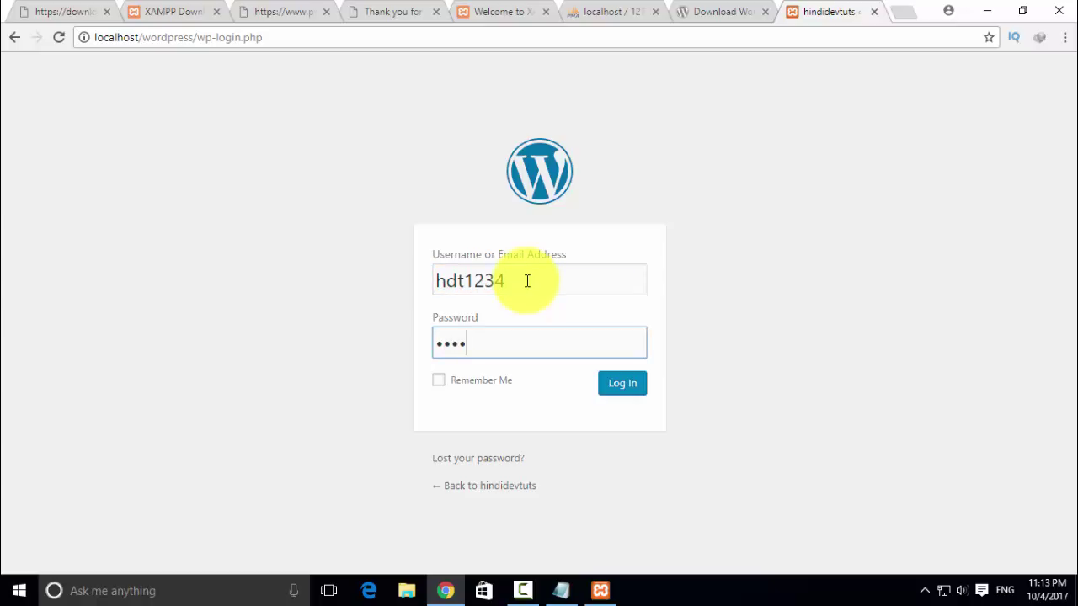
{"action": "key", "text": "Return"}
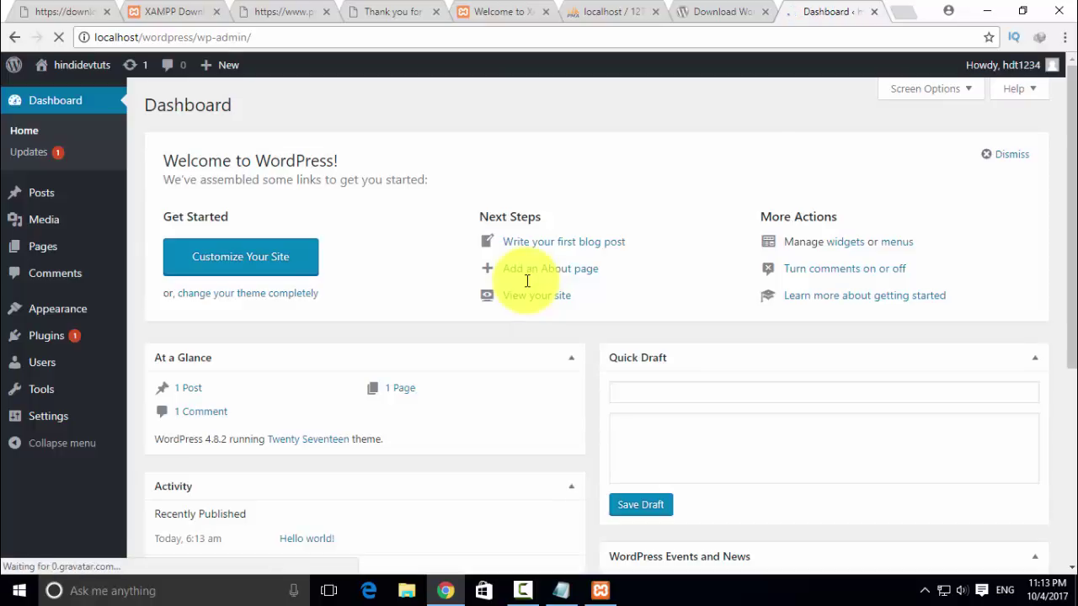
{"action": "left_click", "coordinate": [947, 133]}
- Open Visit Site in a new tab and view the hindidevtuts front page
{"action": "mouse_move", "coordinate": [101, 82]}
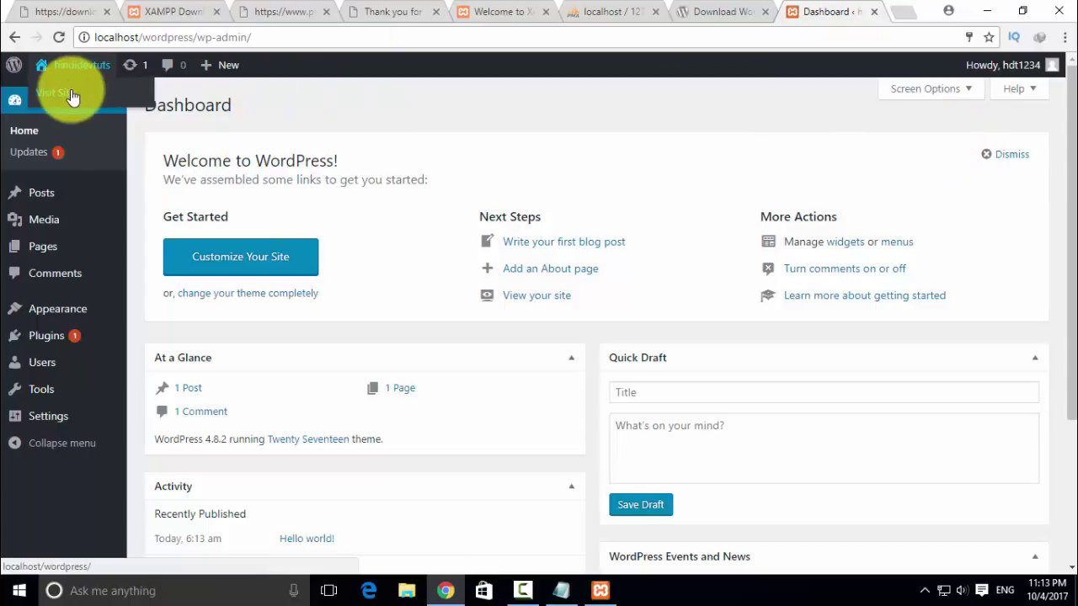
{"action": "right_click", "coordinate": [73, 96]}
{"action": "left_click", "coordinate": [96, 101]}
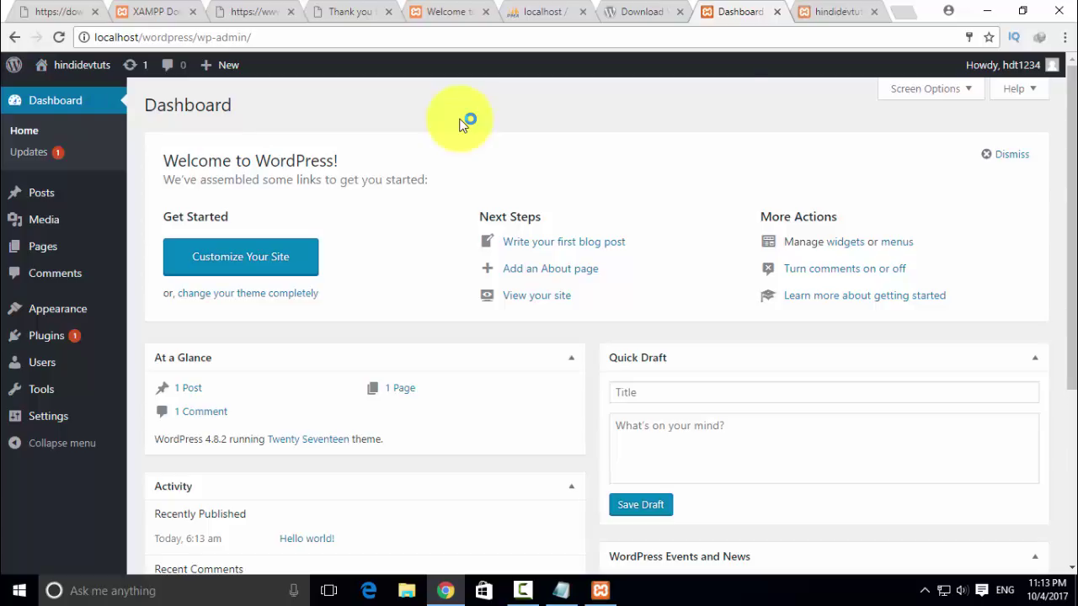
{"action": "left_click", "coordinate": [829, 11]}
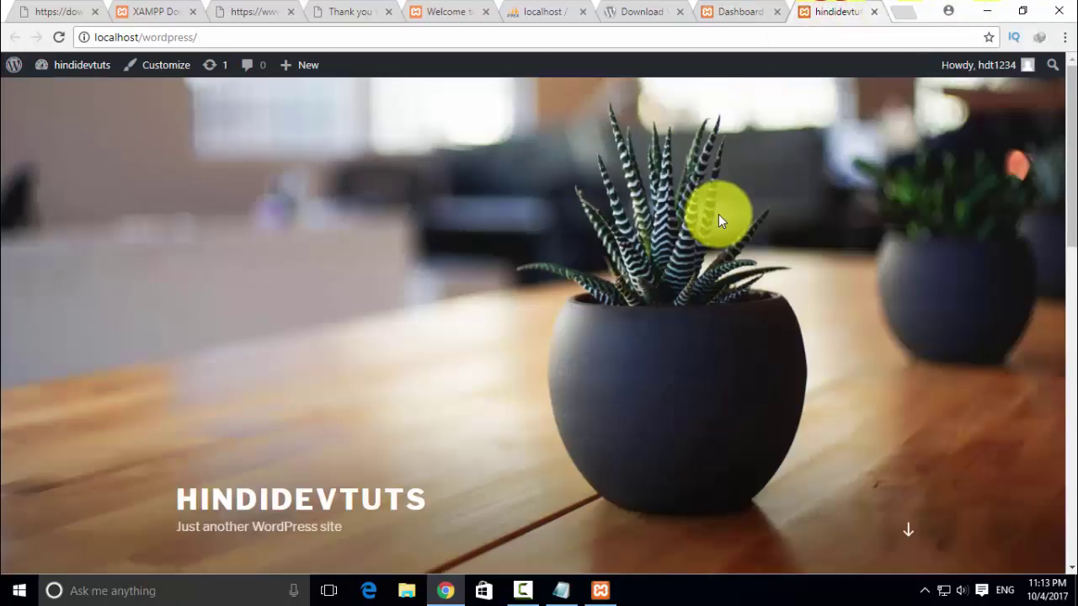
{"action": "scroll", "coordinate": [718, 217], "scroll_direction": "down", "scroll_amount": 10}
{"action": "scroll", "coordinate": [719, 217], "scroll_direction": "up", "scroll_amount": 10}
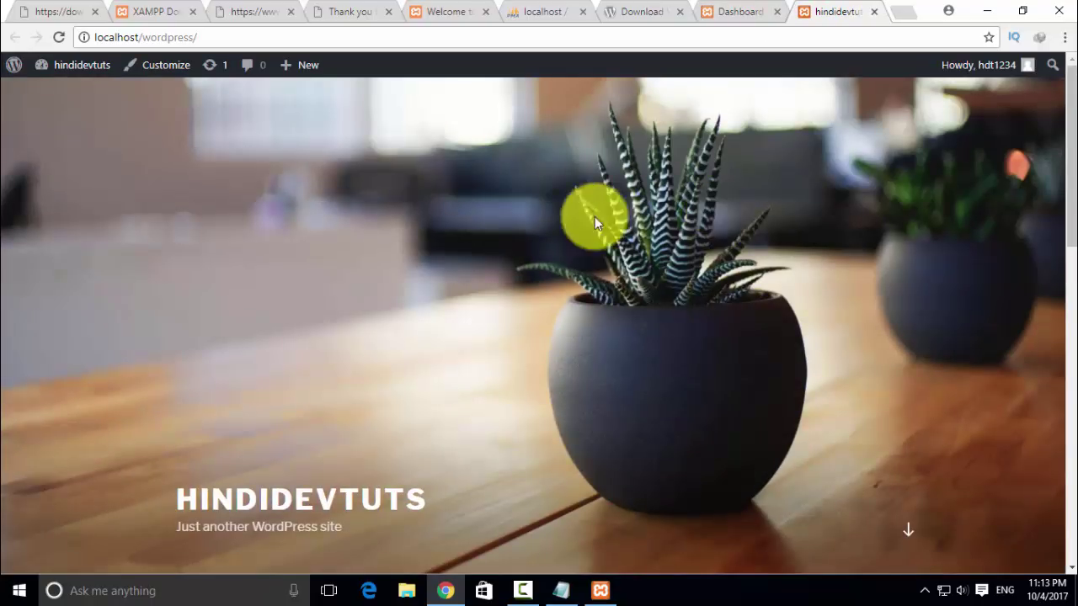
- Show the Notepad notes and highlight PHP, Python, wordpress developer, the web design list, and the PC setup note
{"action": "left_click", "coordinate": [558, 590]}
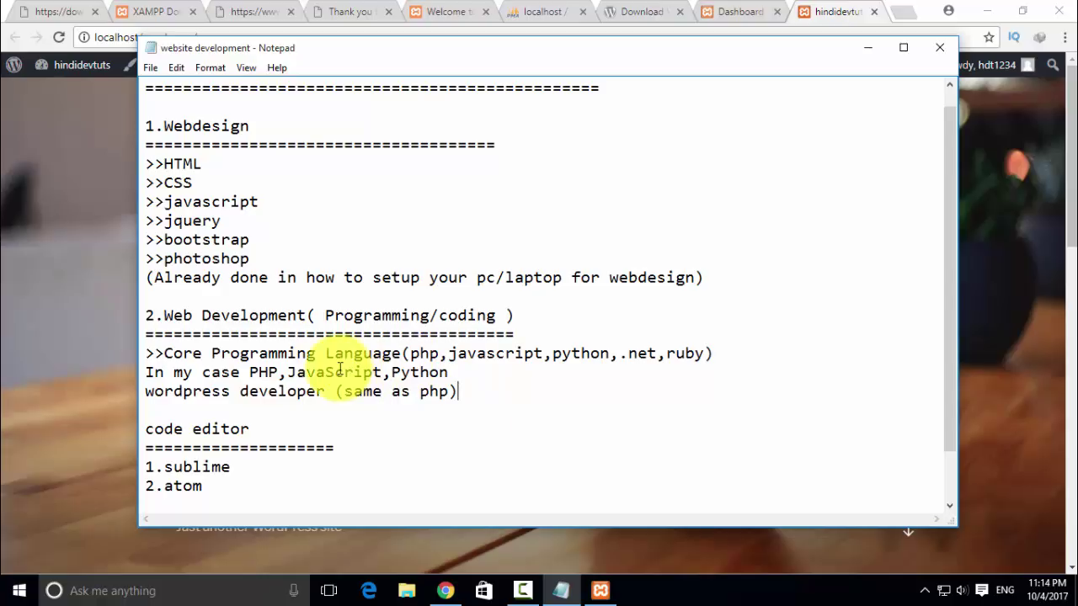
{"action": "left_click_drag", "start_coordinate": [281, 374], "coordinate": [244, 377]}
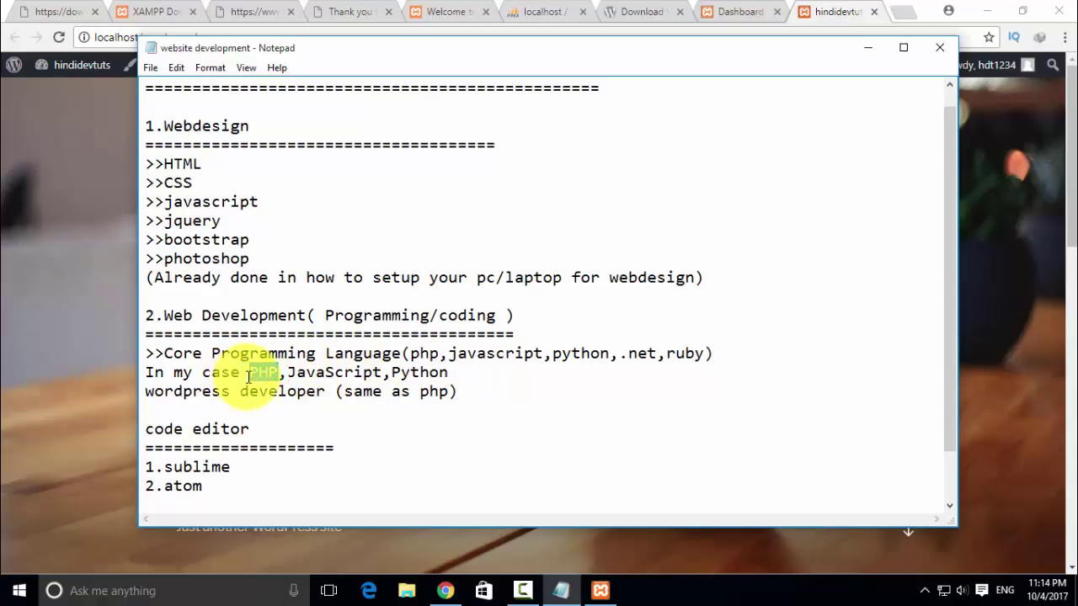
{"action": "left_click_drag", "start_coordinate": [392, 373], "coordinate": [438, 376]}
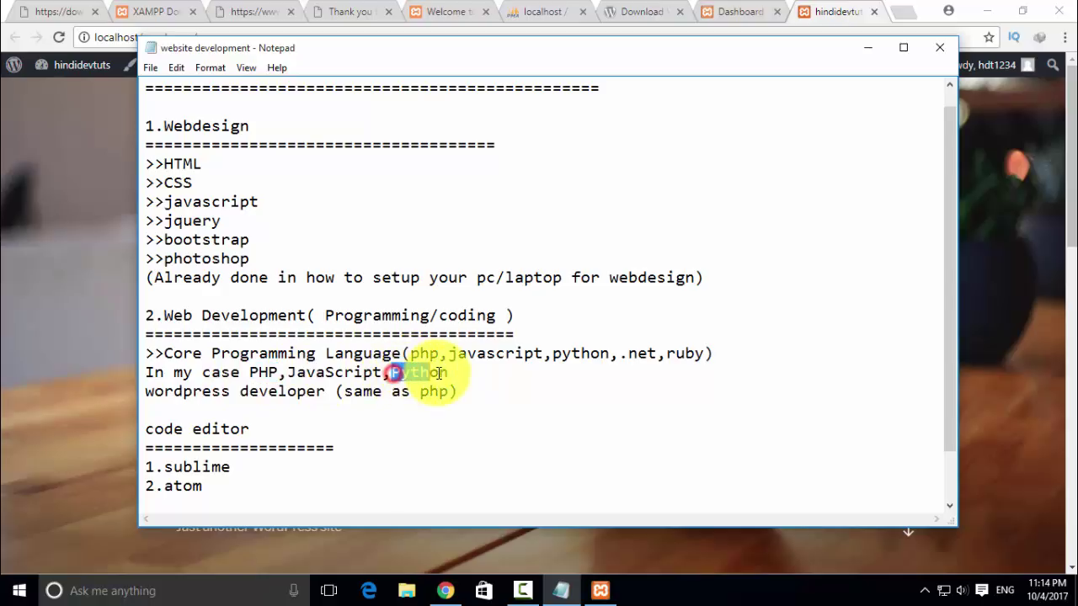
{"action": "left_click_drag", "start_coordinate": [146, 392], "coordinate": [383, 373]}
{"action": "left_click_drag", "start_coordinate": [259, 262], "coordinate": [139, 162]}
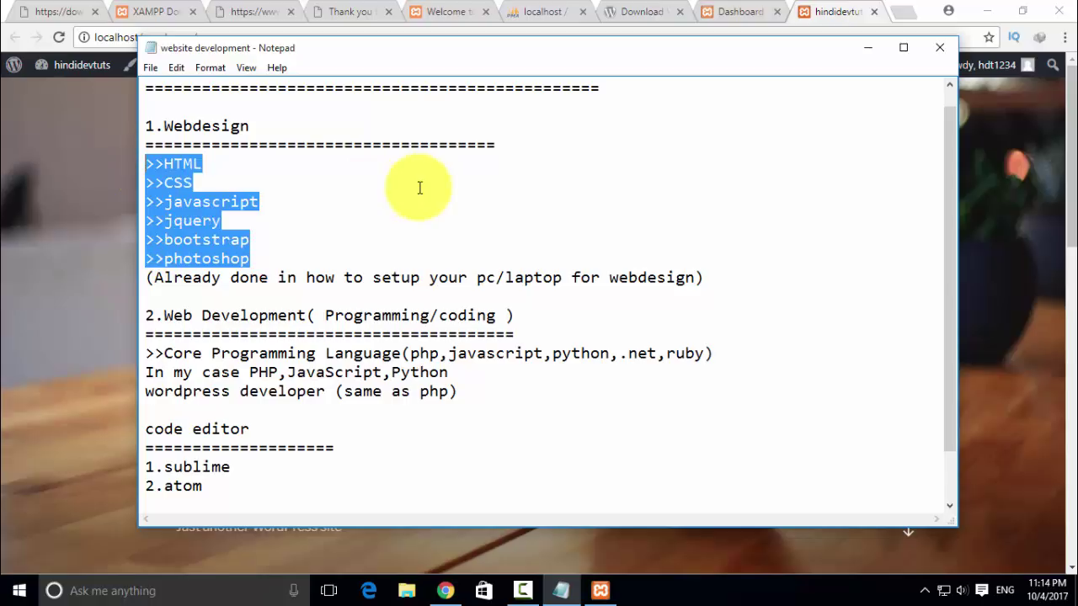
{"action": "left_click_drag", "start_coordinate": [305, 278], "coordinate": [731, 287]}
{"action": "left_click", "coordinate": [730, 286]}
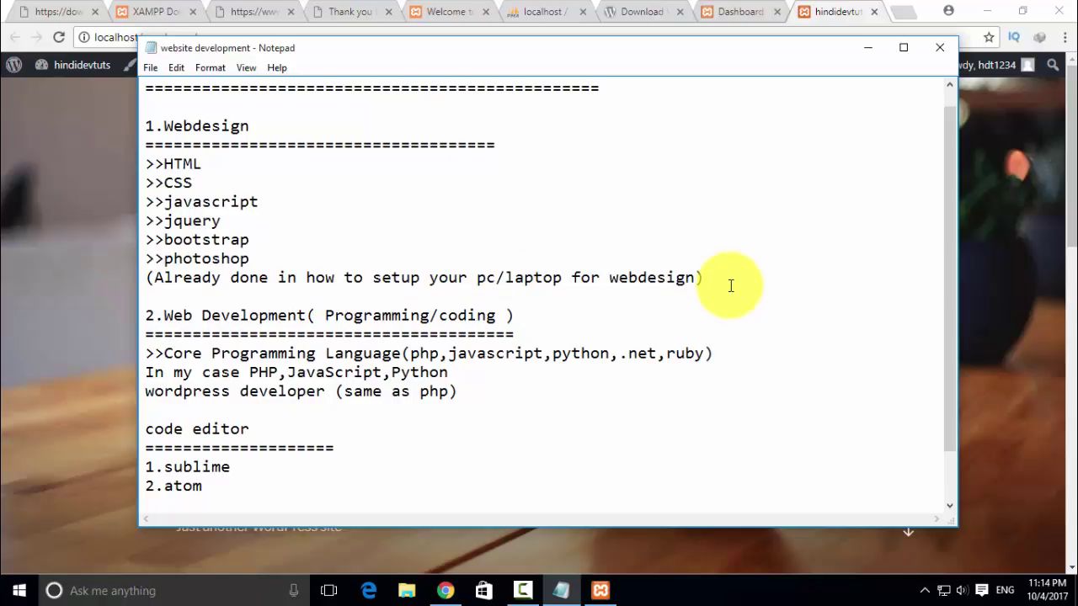